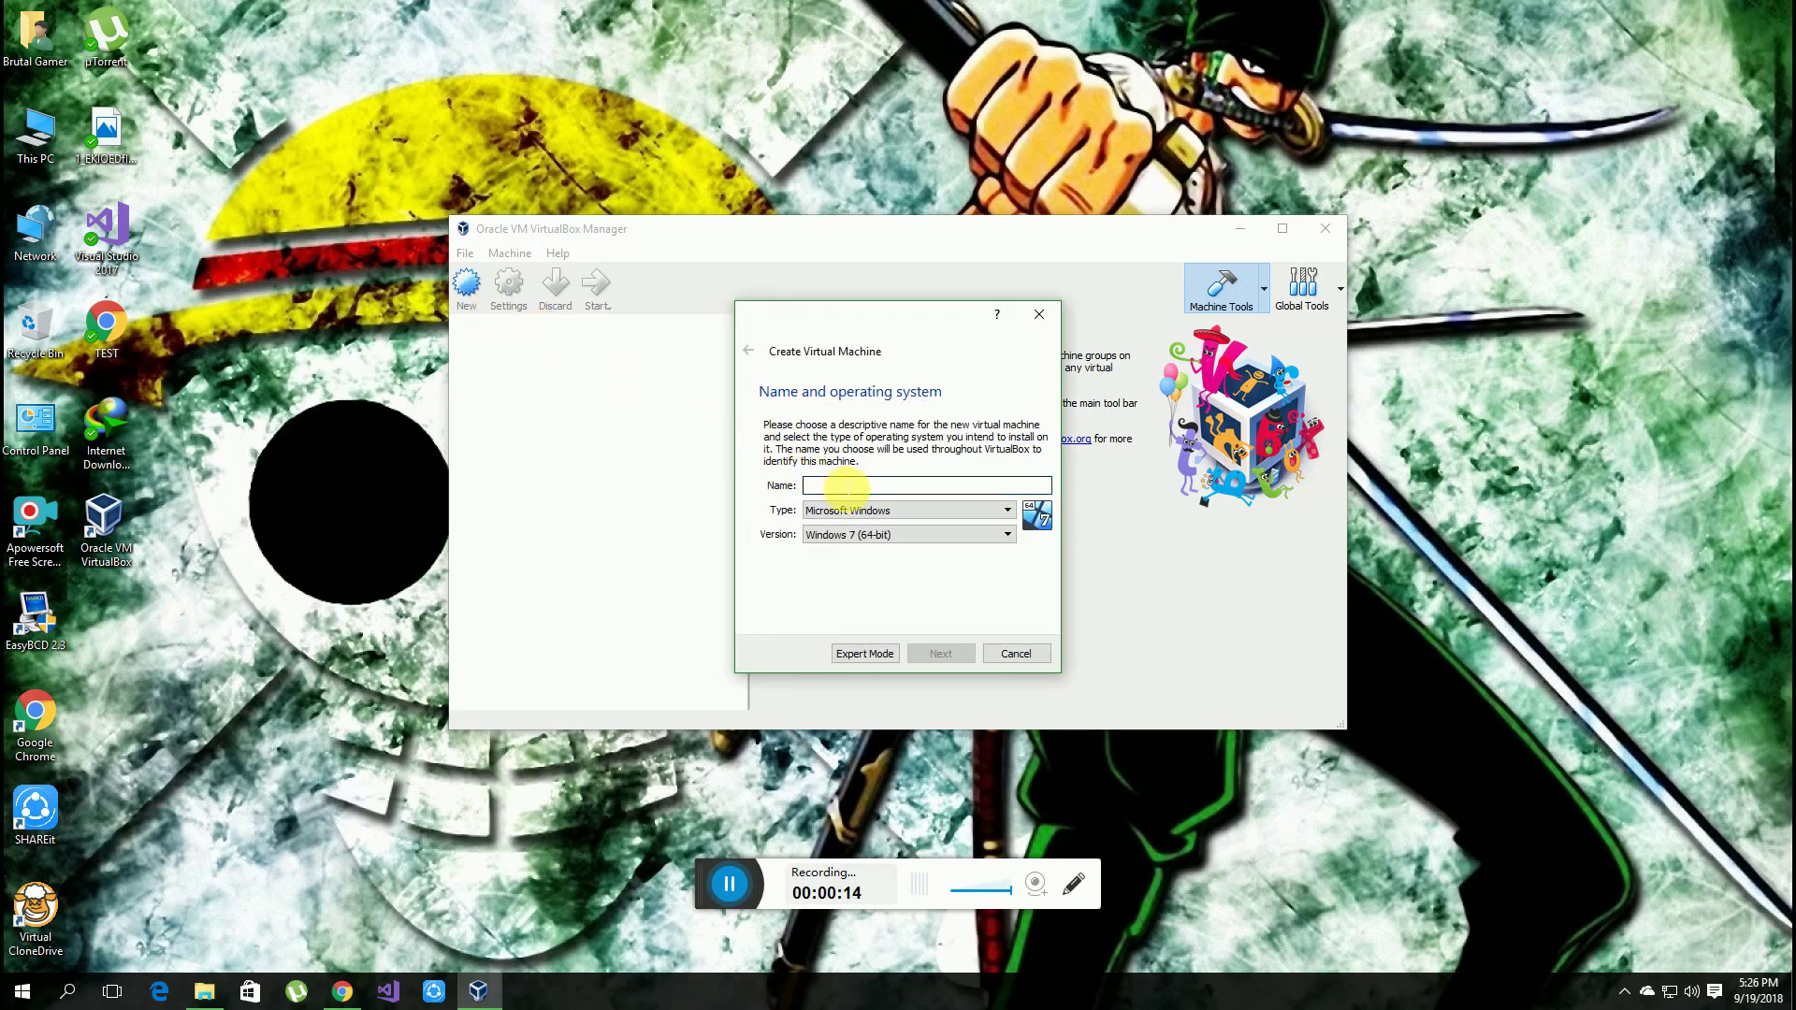
Name the new virtual machine "Windows 8 (32 bit)" and accept 1024 MB of memory.
type("Windows")
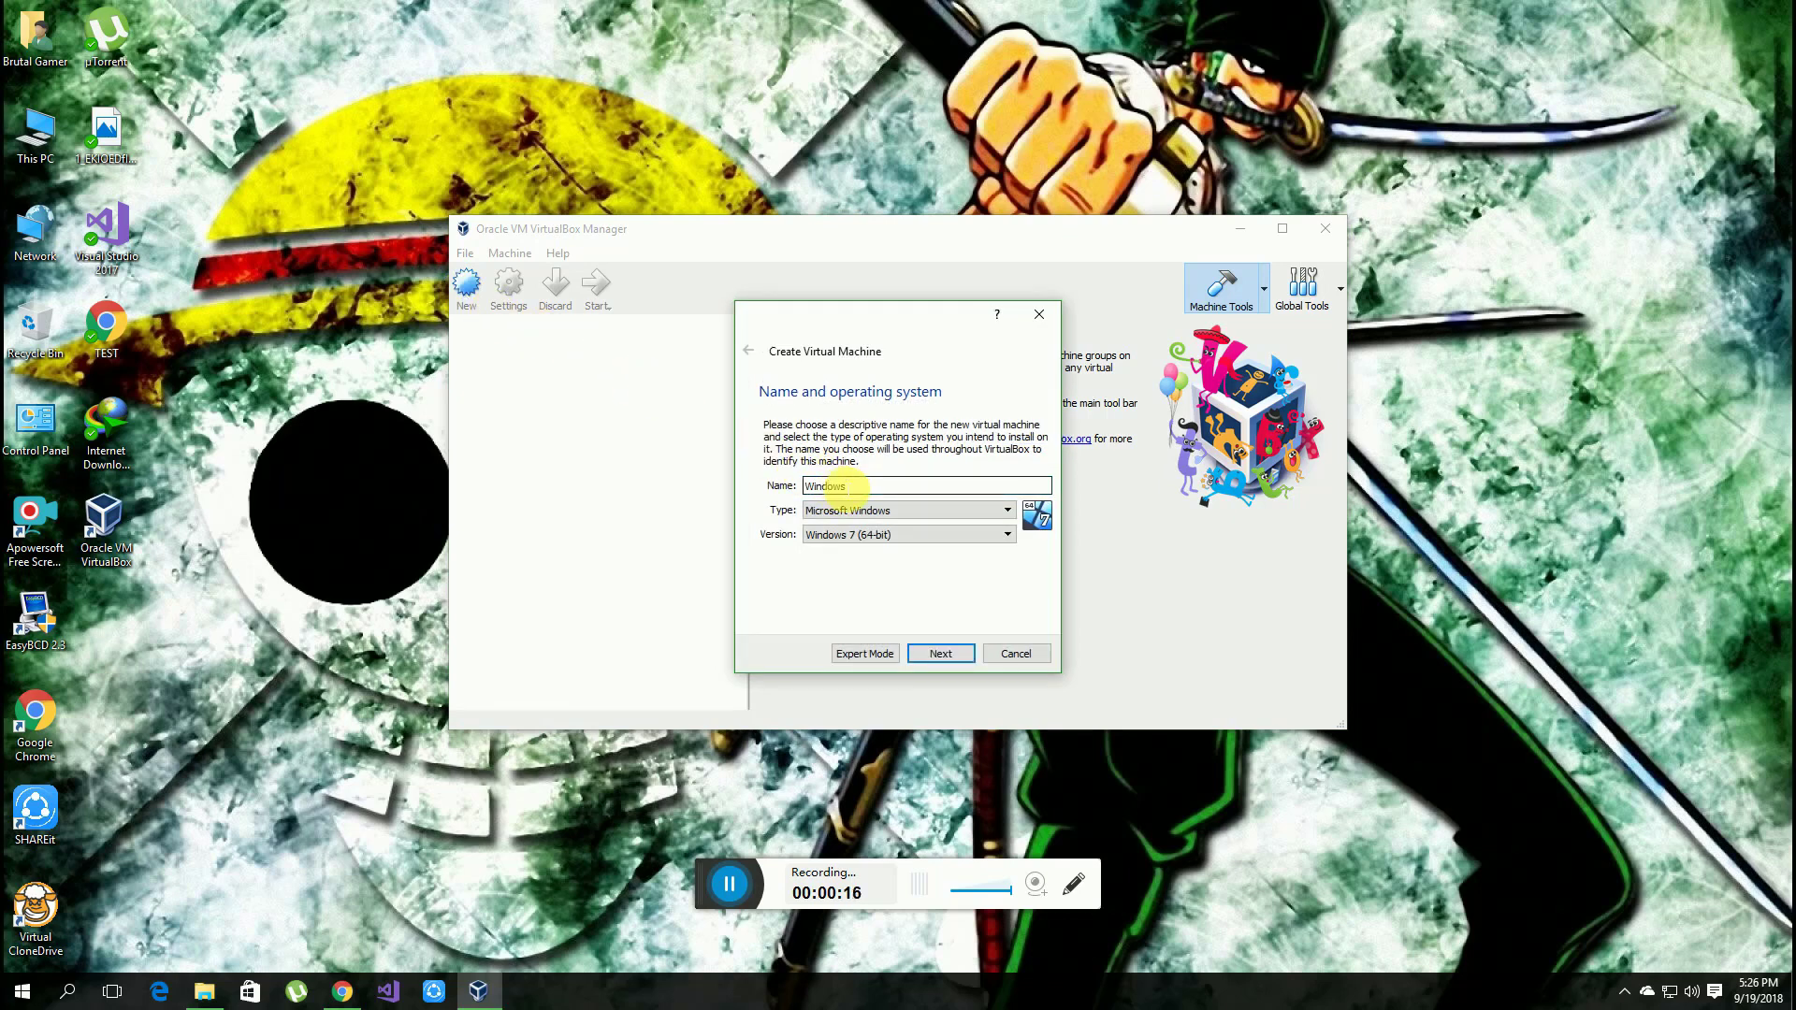
type(" 8 ()32 bit)")
key("Return")
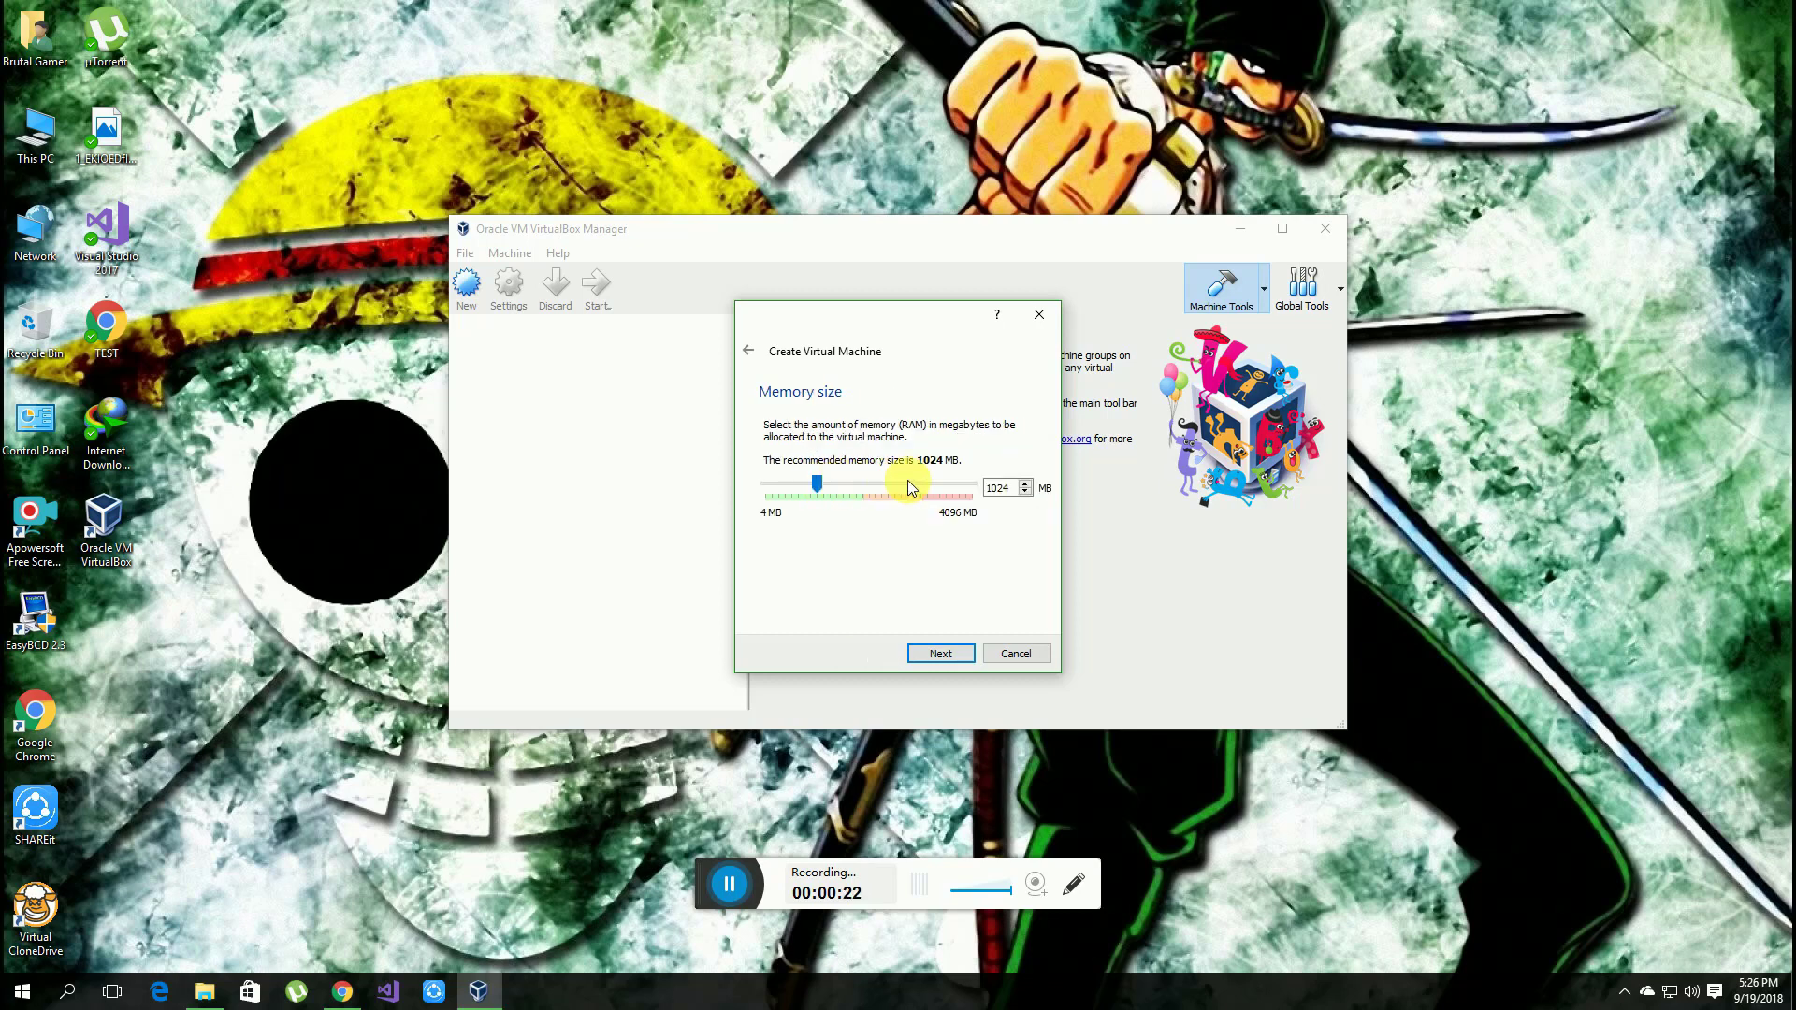
left_click(951, 656)
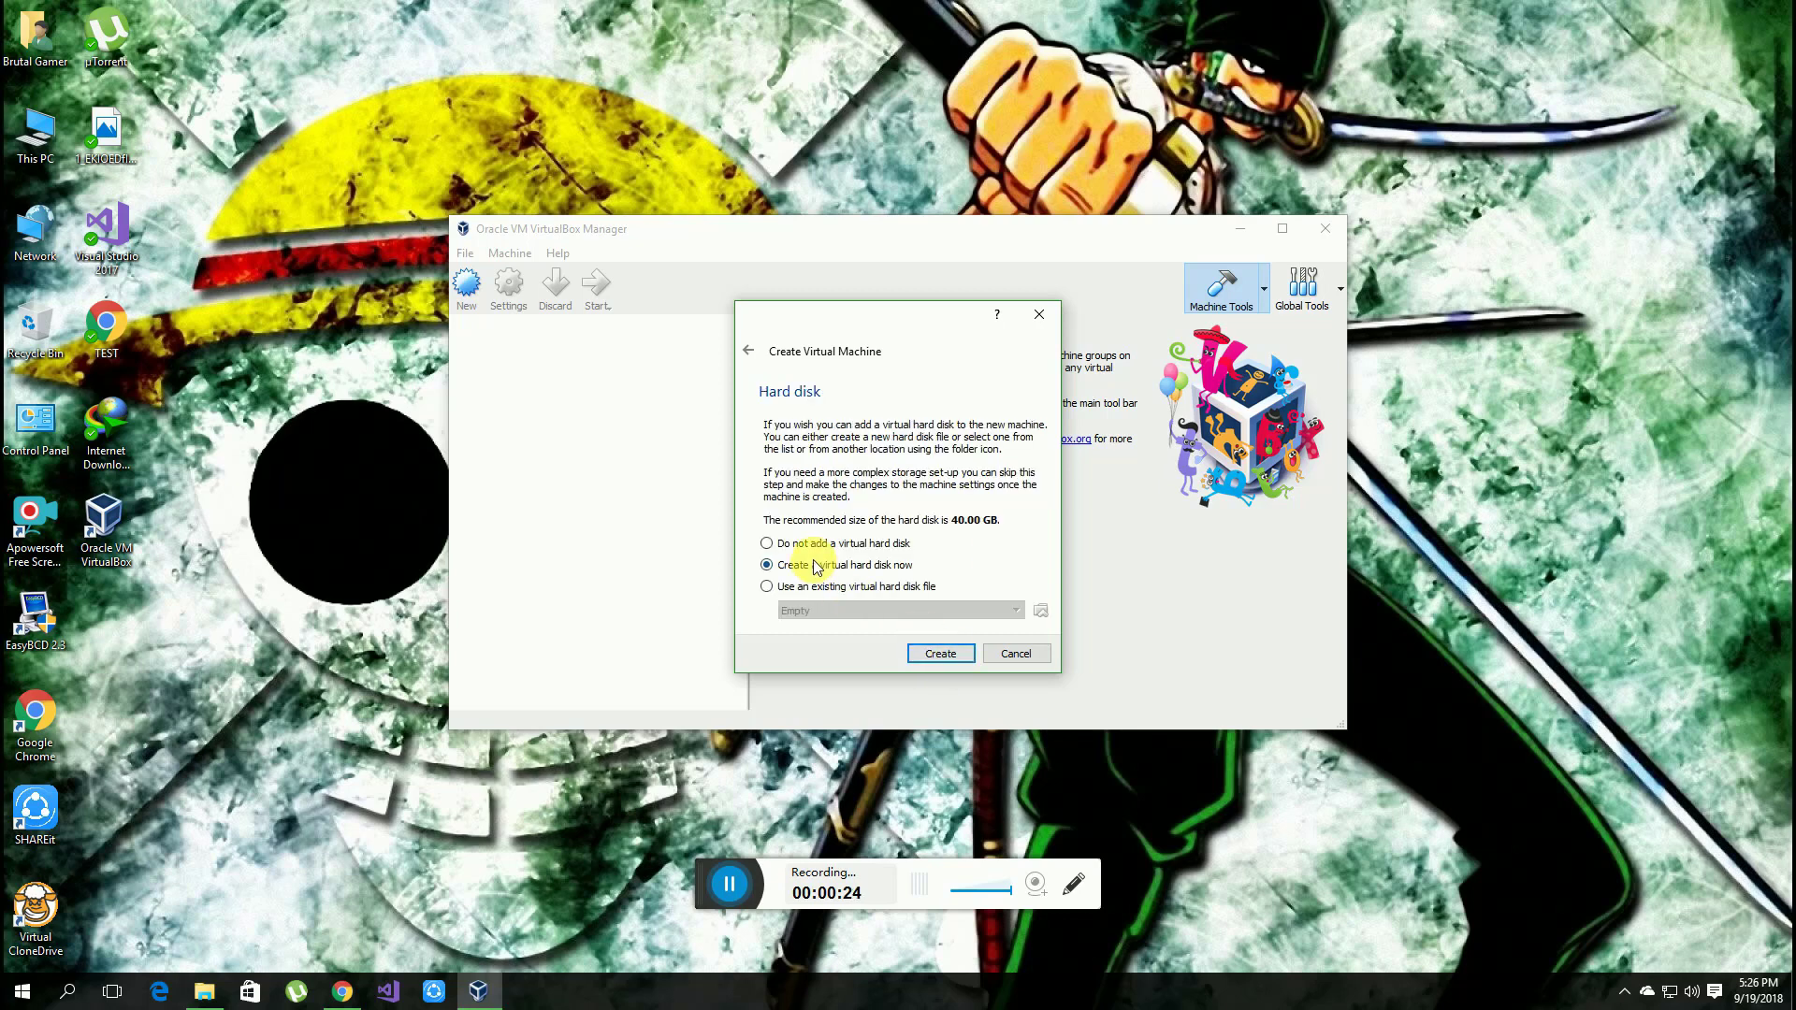
Create a dynamically allocated VHD virtual hard disk of 40.00 GB for the new machine.
left_click(955, 658)
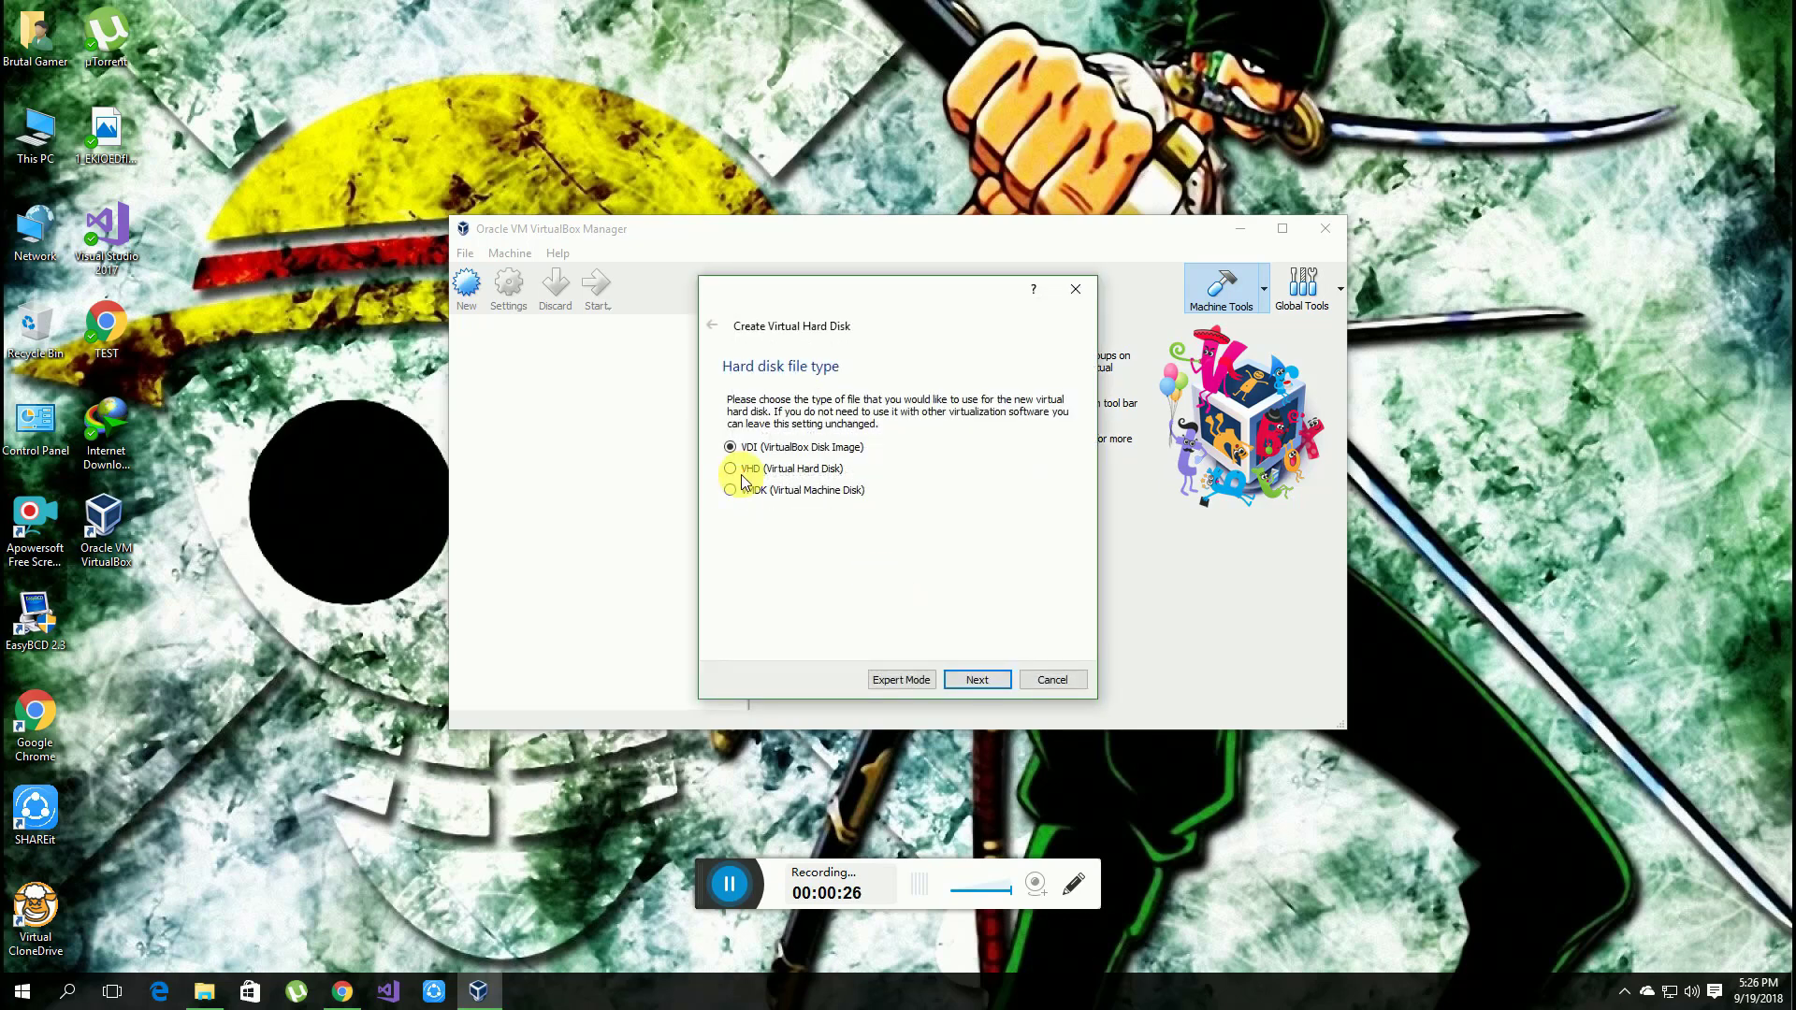
left_click(747, 468)
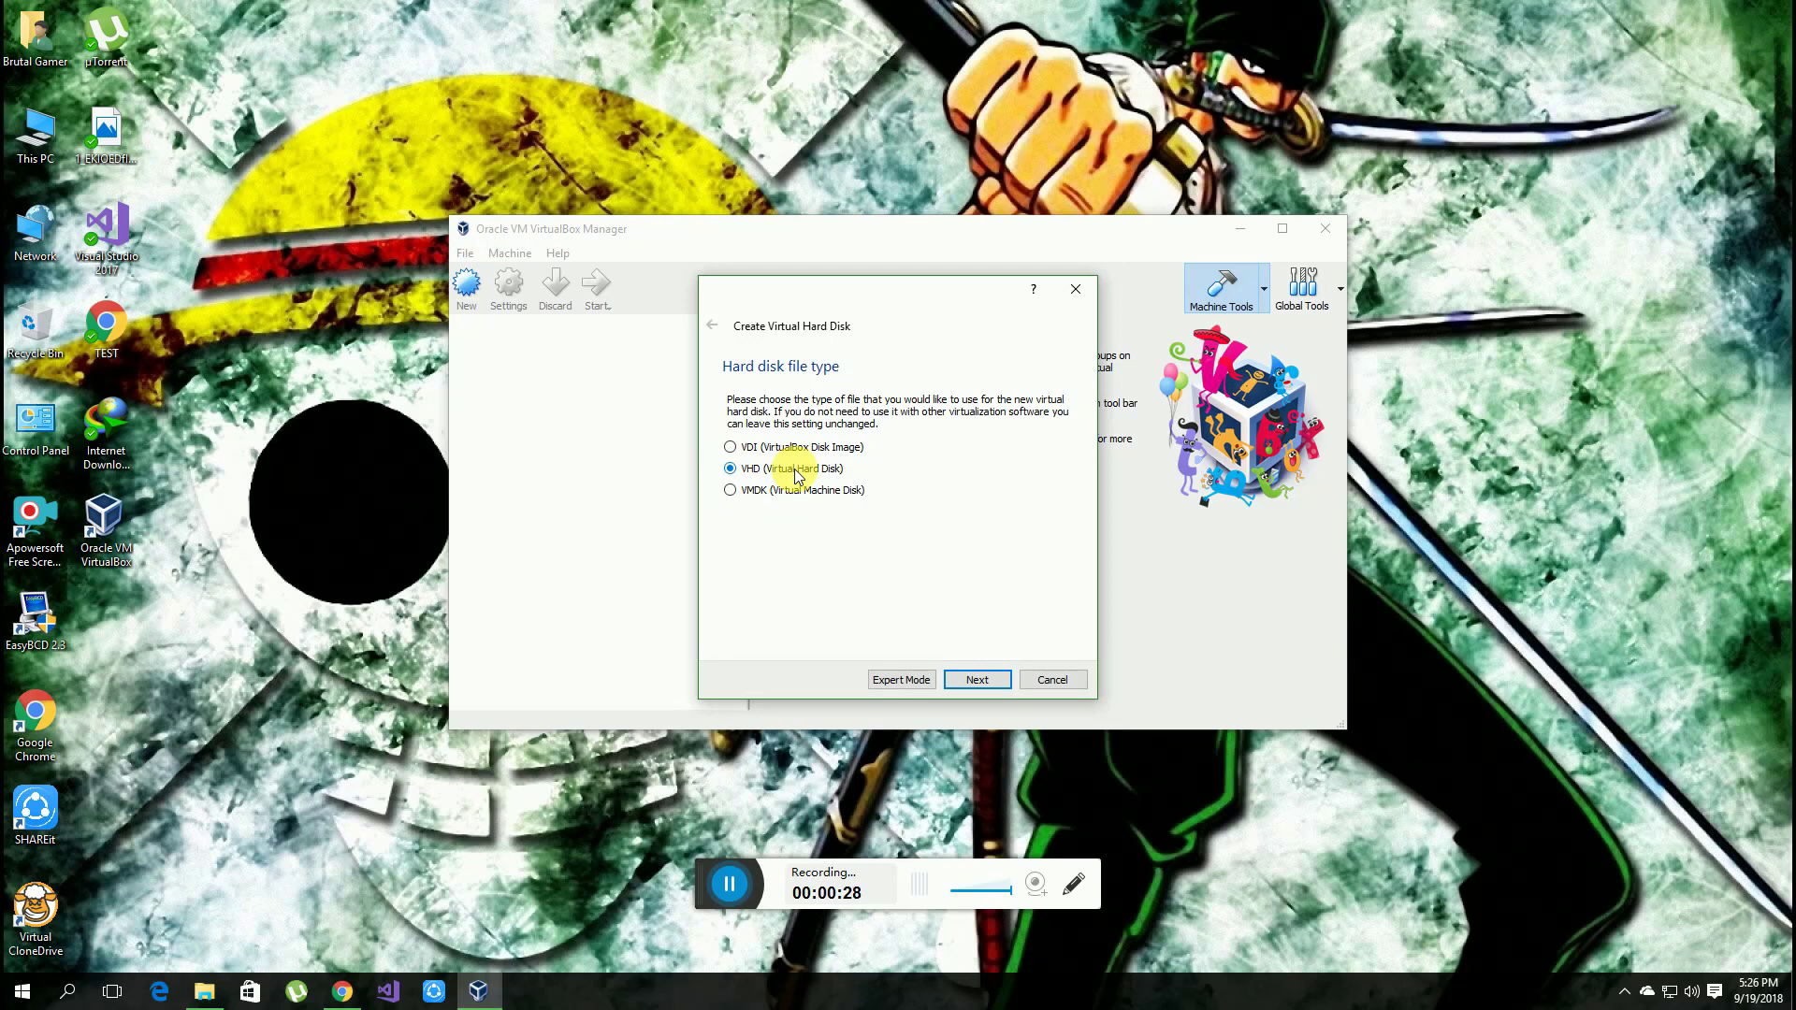
left_click(975, 679)
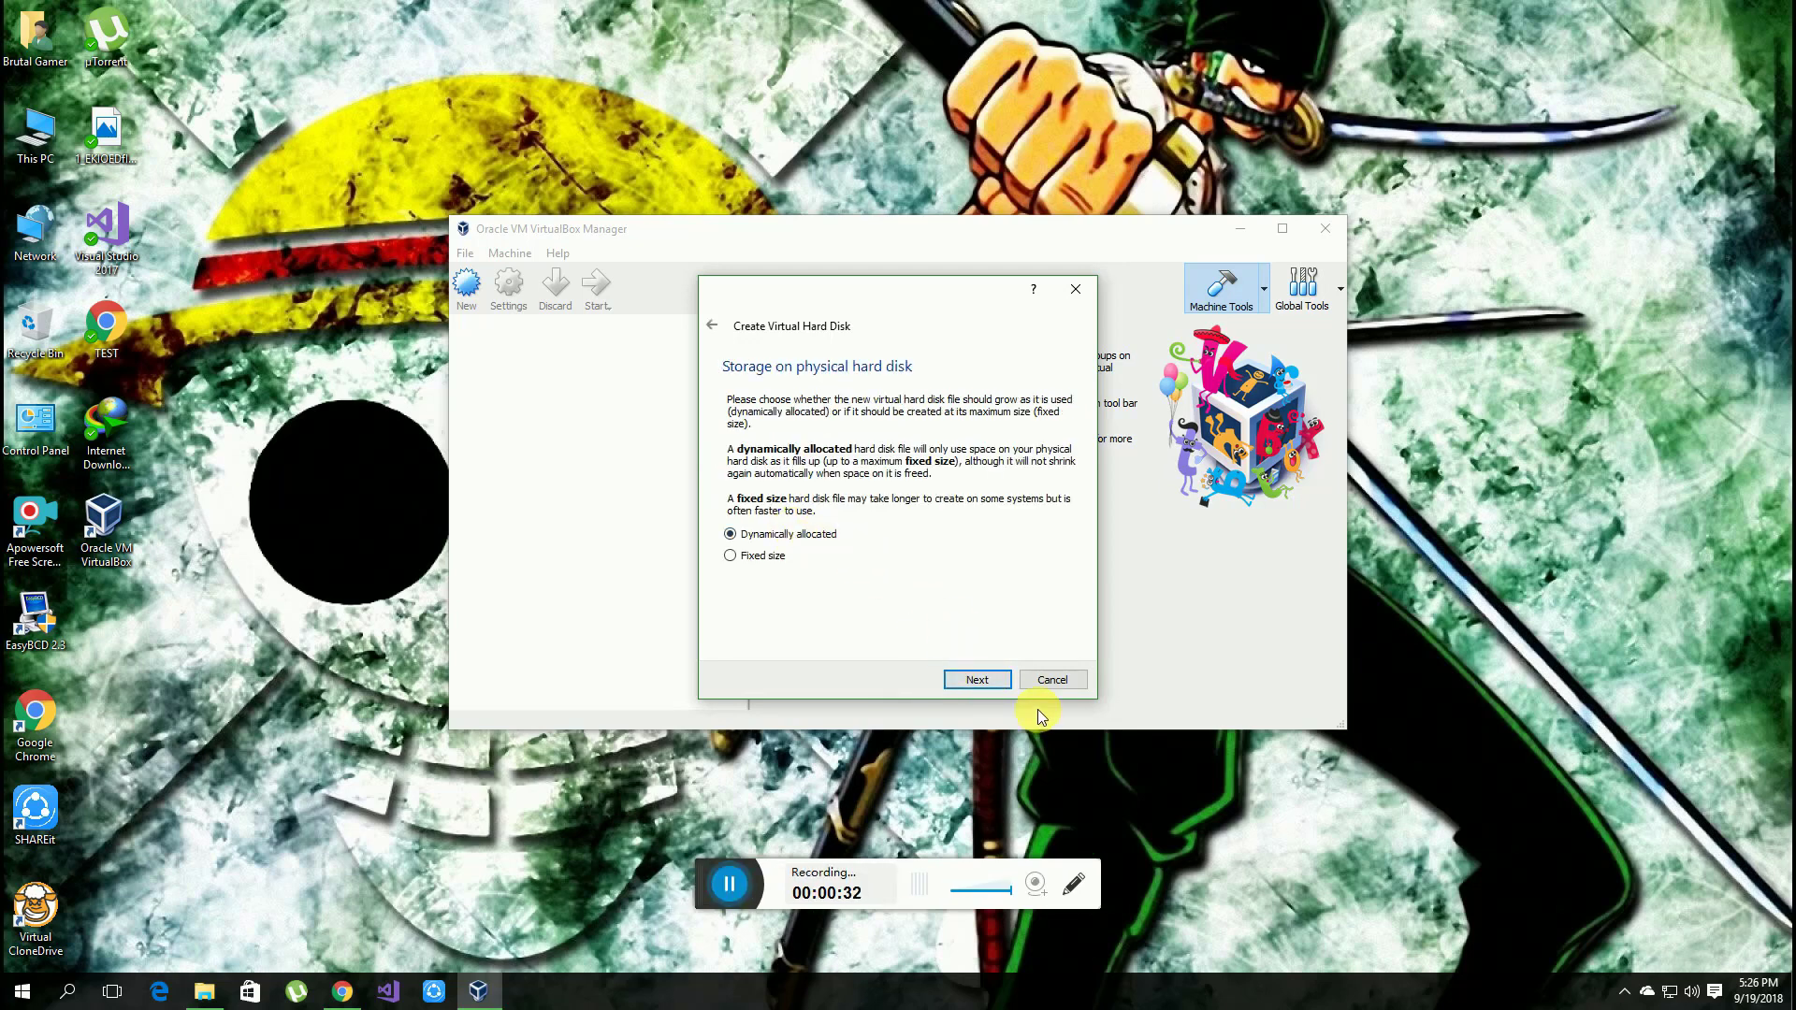
left_click(975, 679)
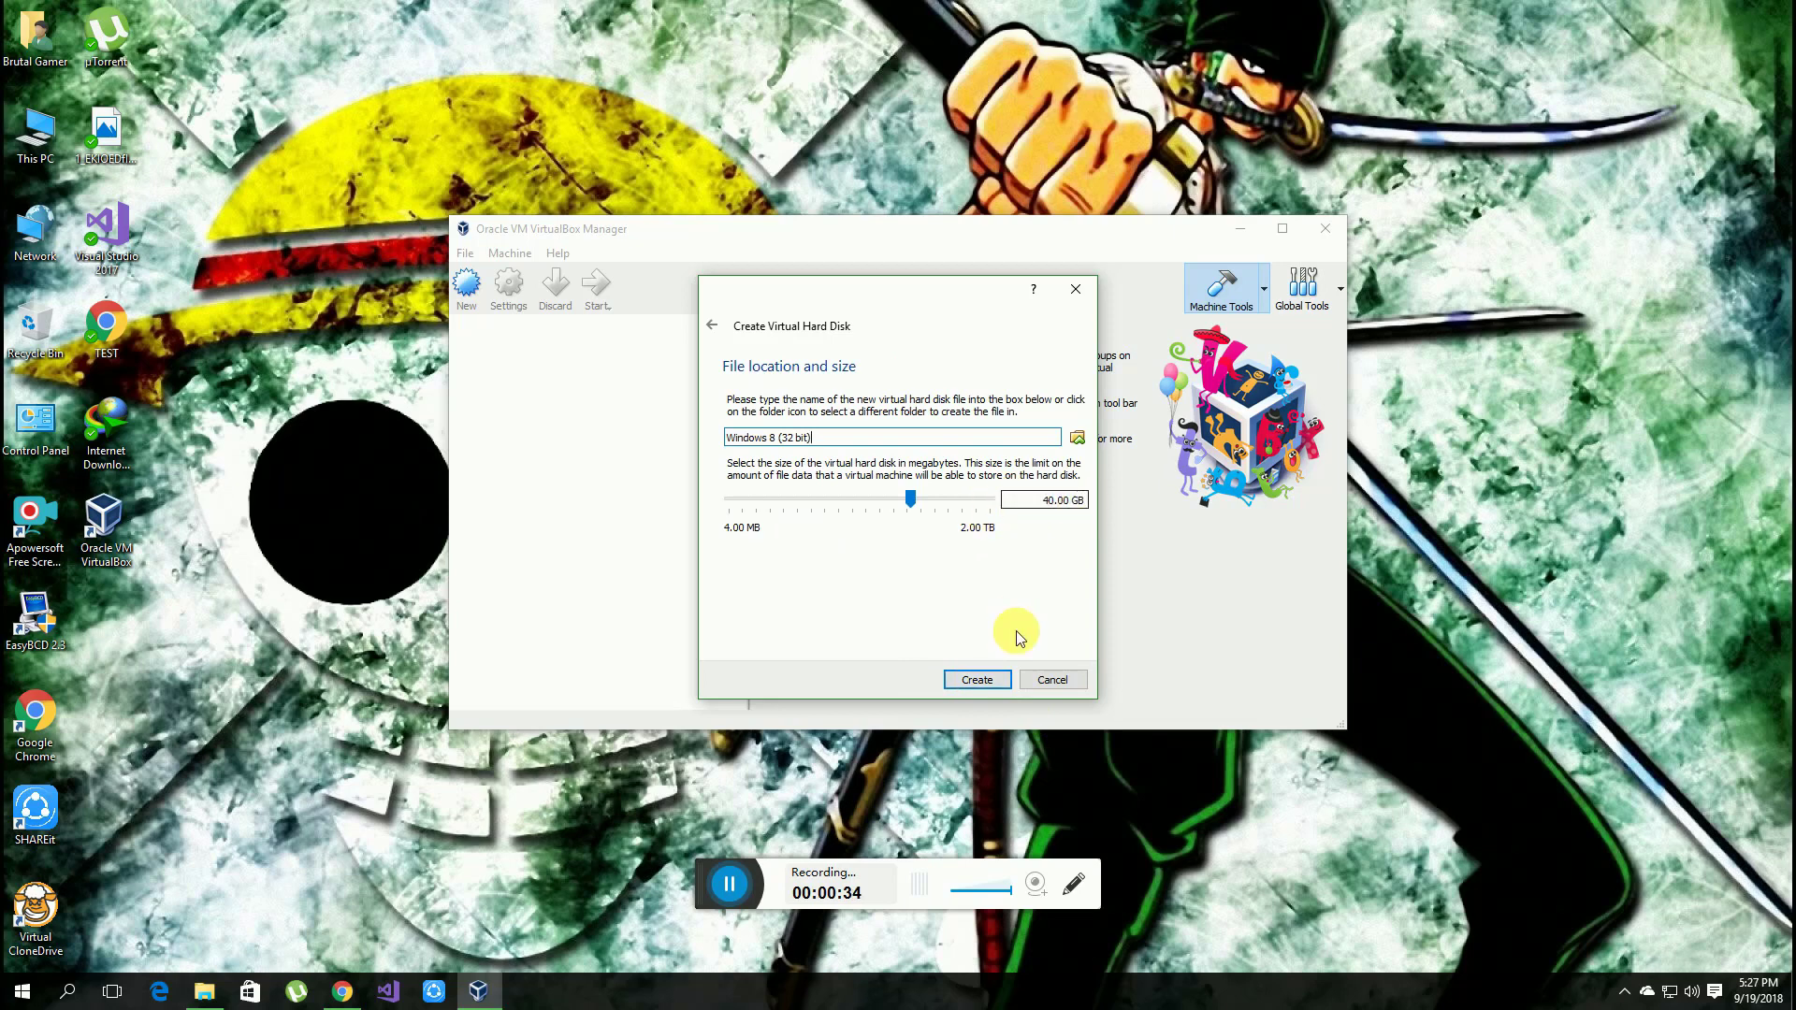
left_click(977, 681)
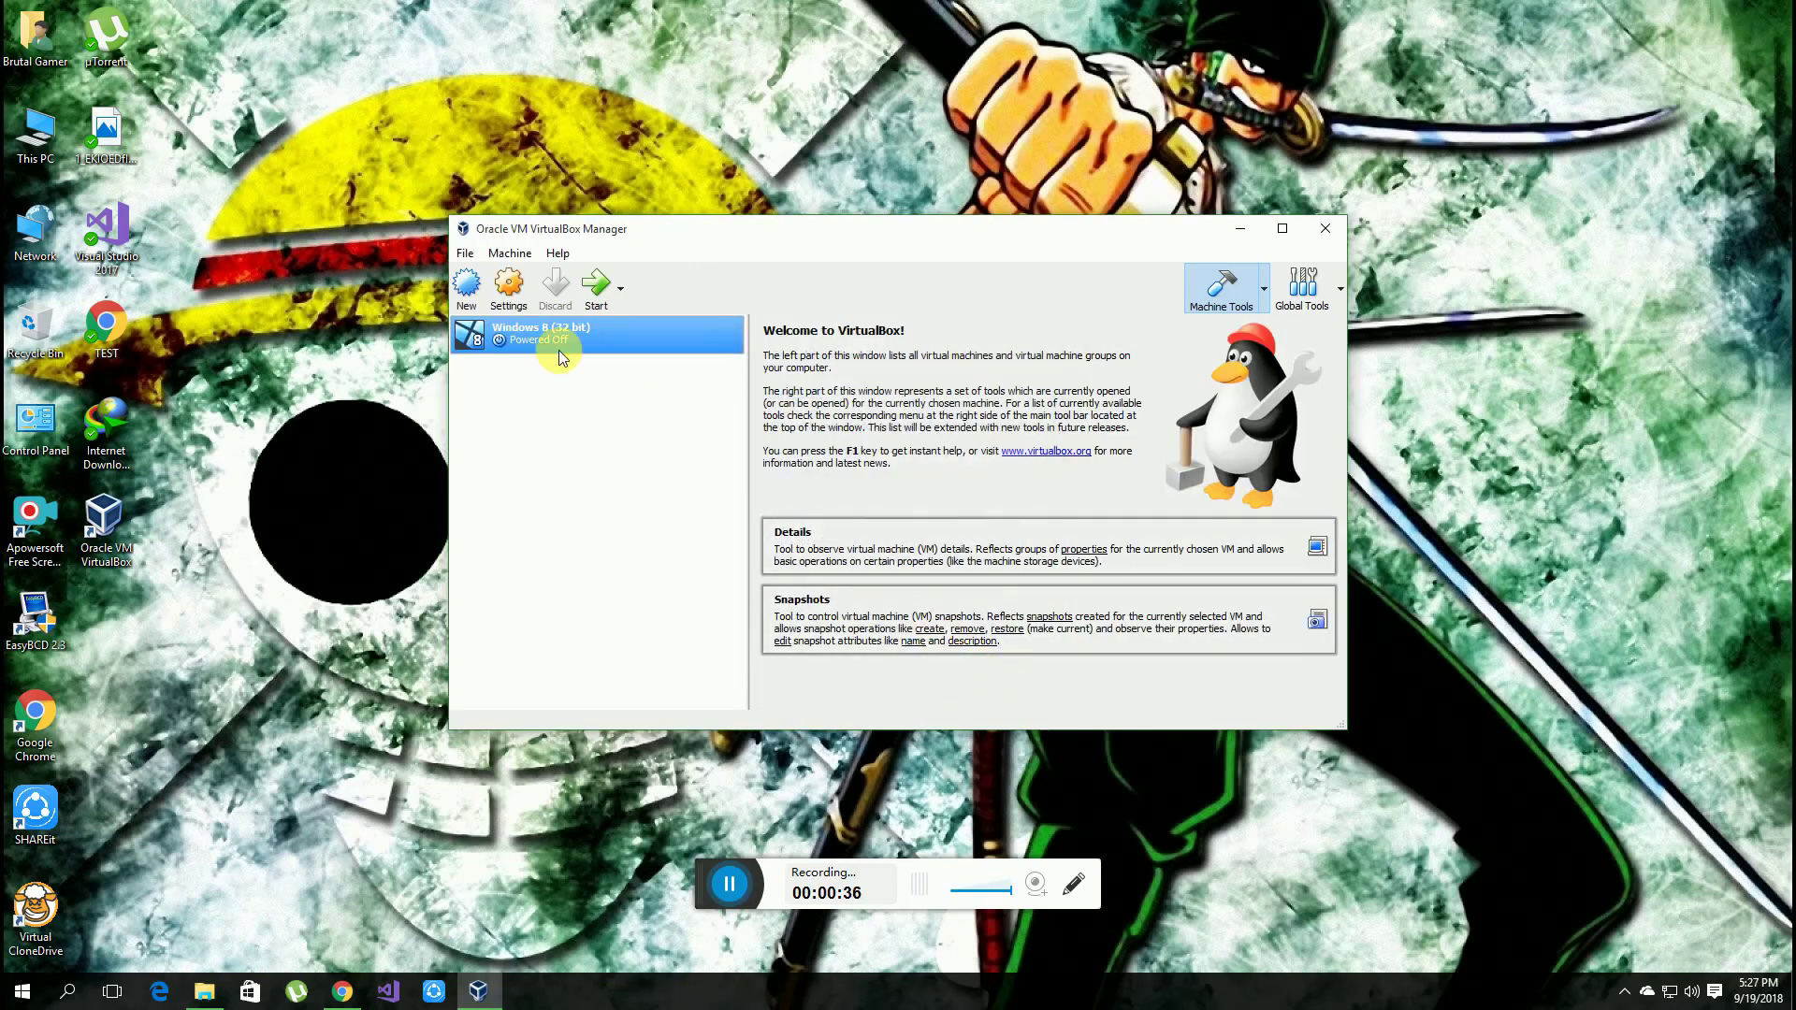
Review the general, system and display settings of the Windows 8 (32 bit) machine.
left_click(509, 288)
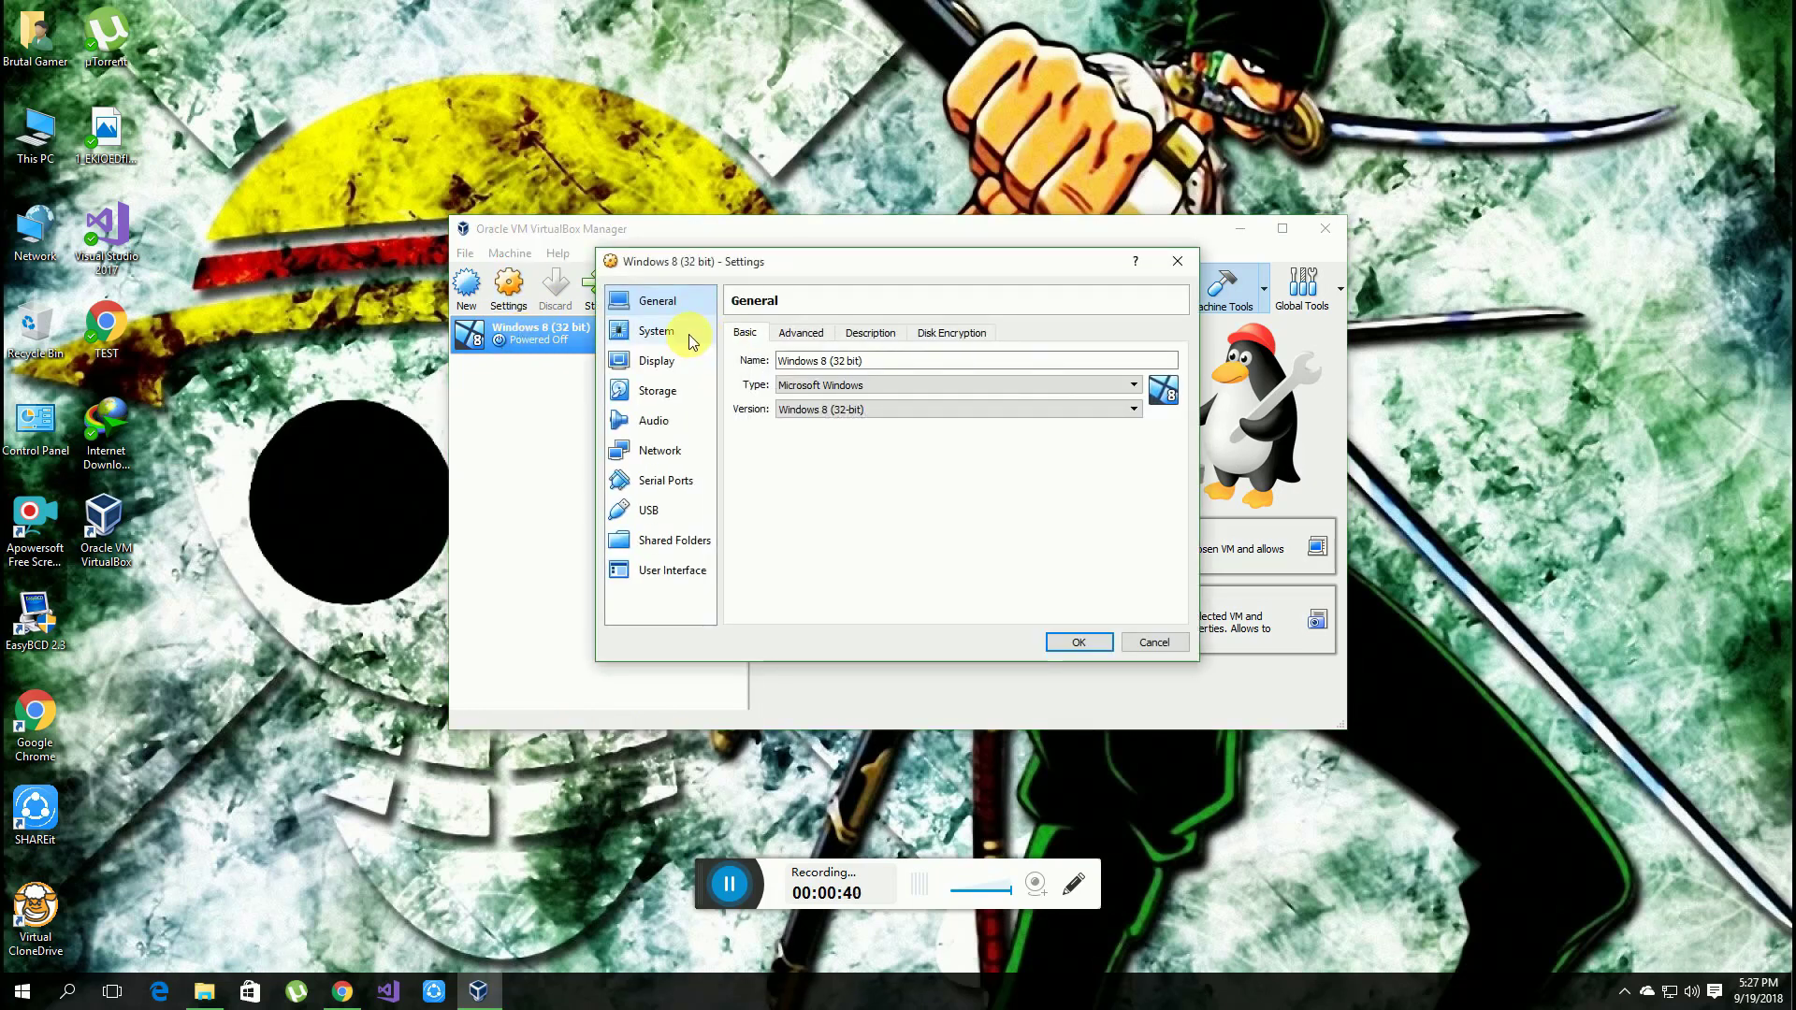
left_click(804, 334)
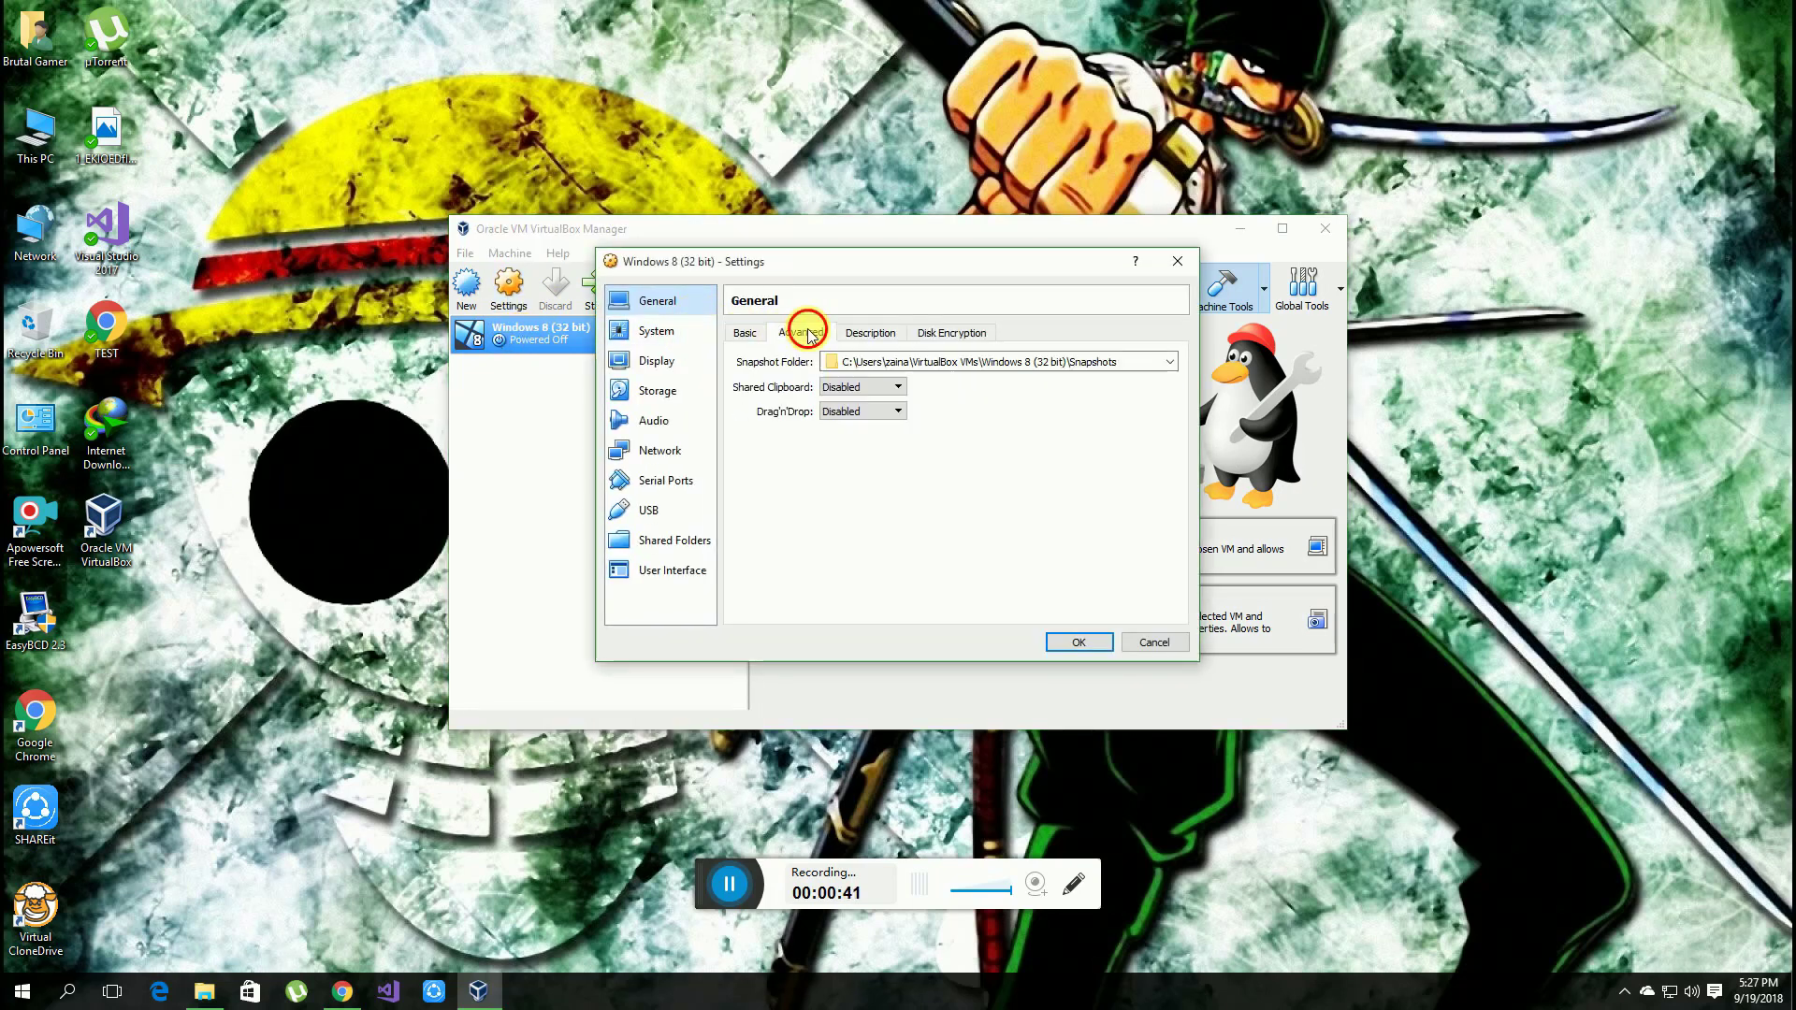
left_click(863, 333)
left_click(922, 333)
left_click(655, 331)
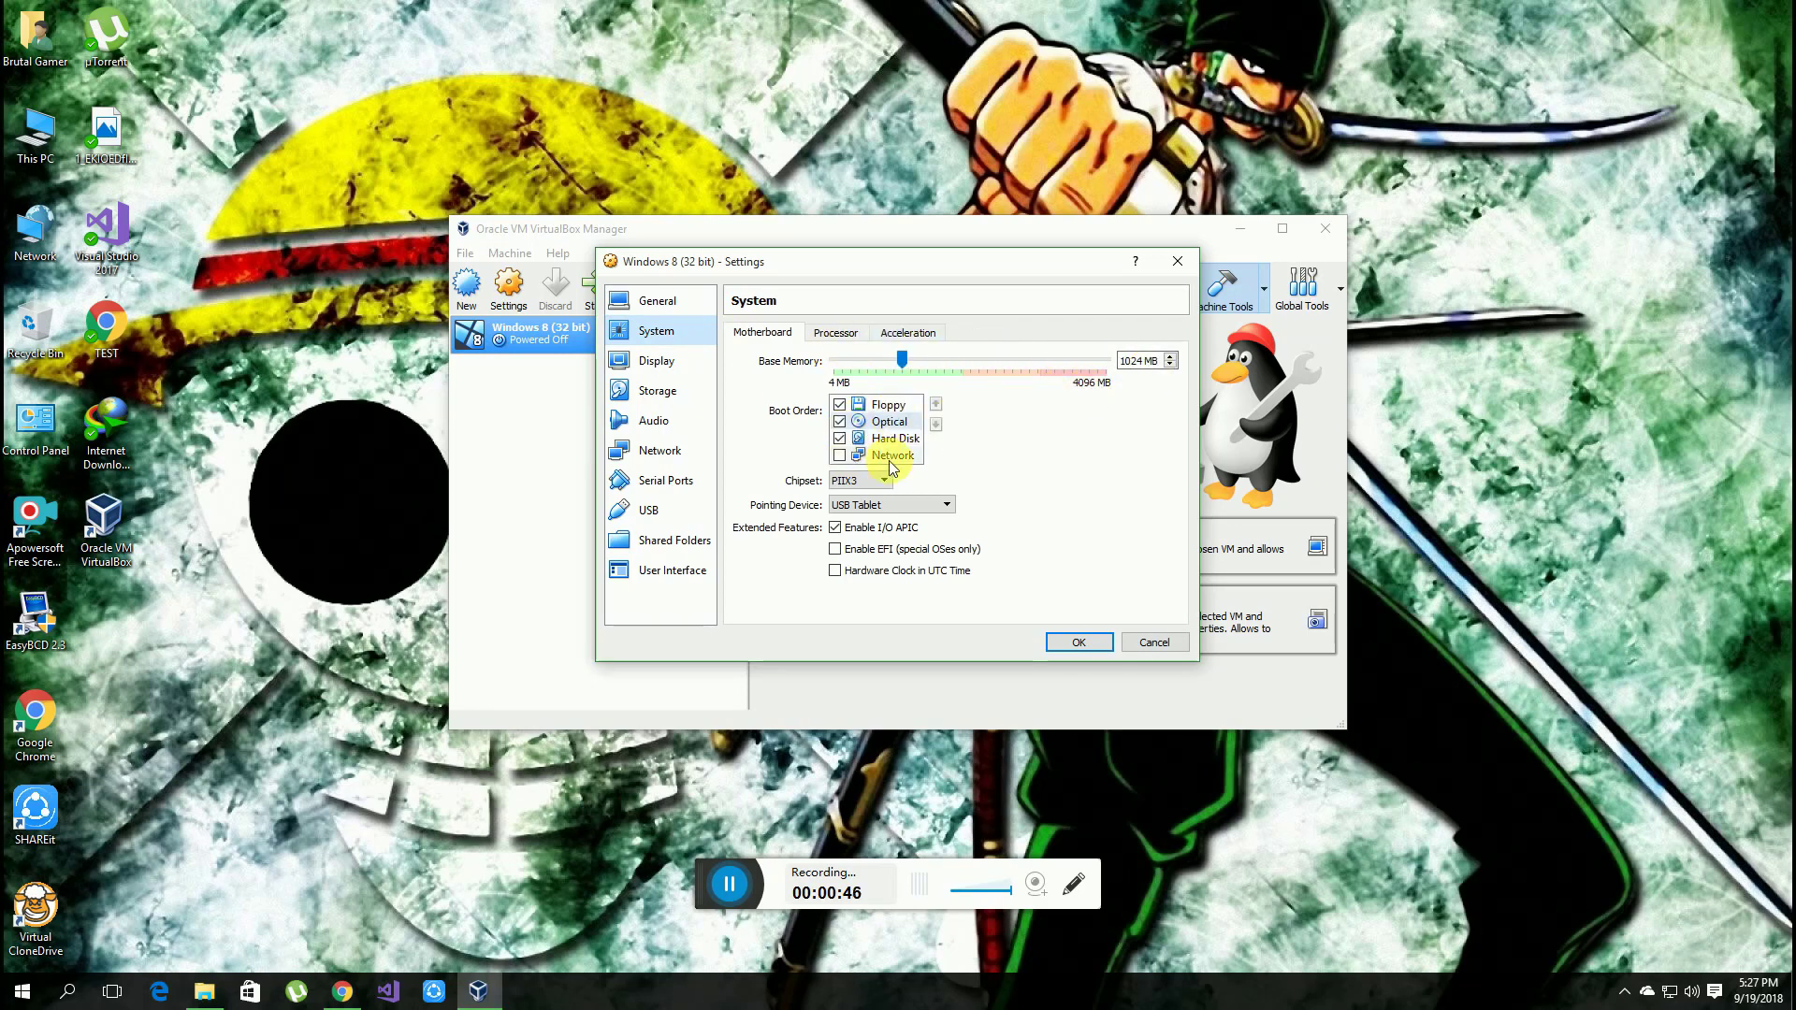
left_click(834, 333)
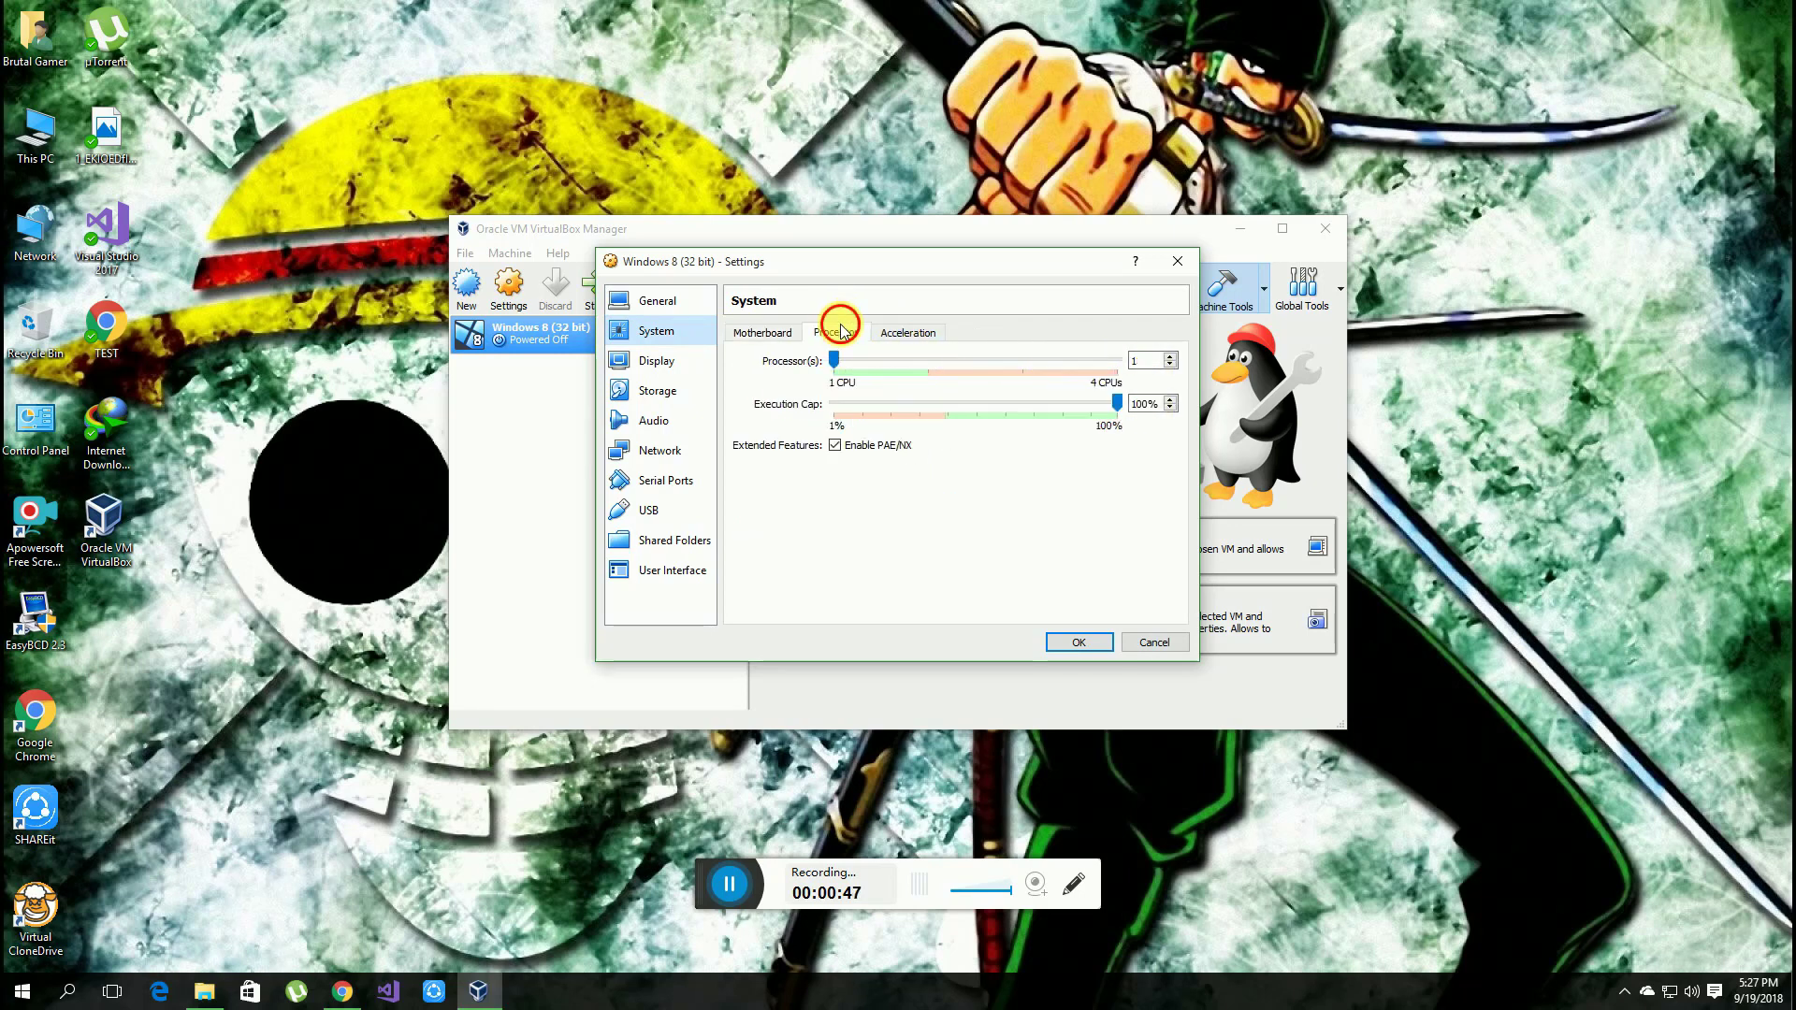
left_click(909, 334)
left_click(782, 336)
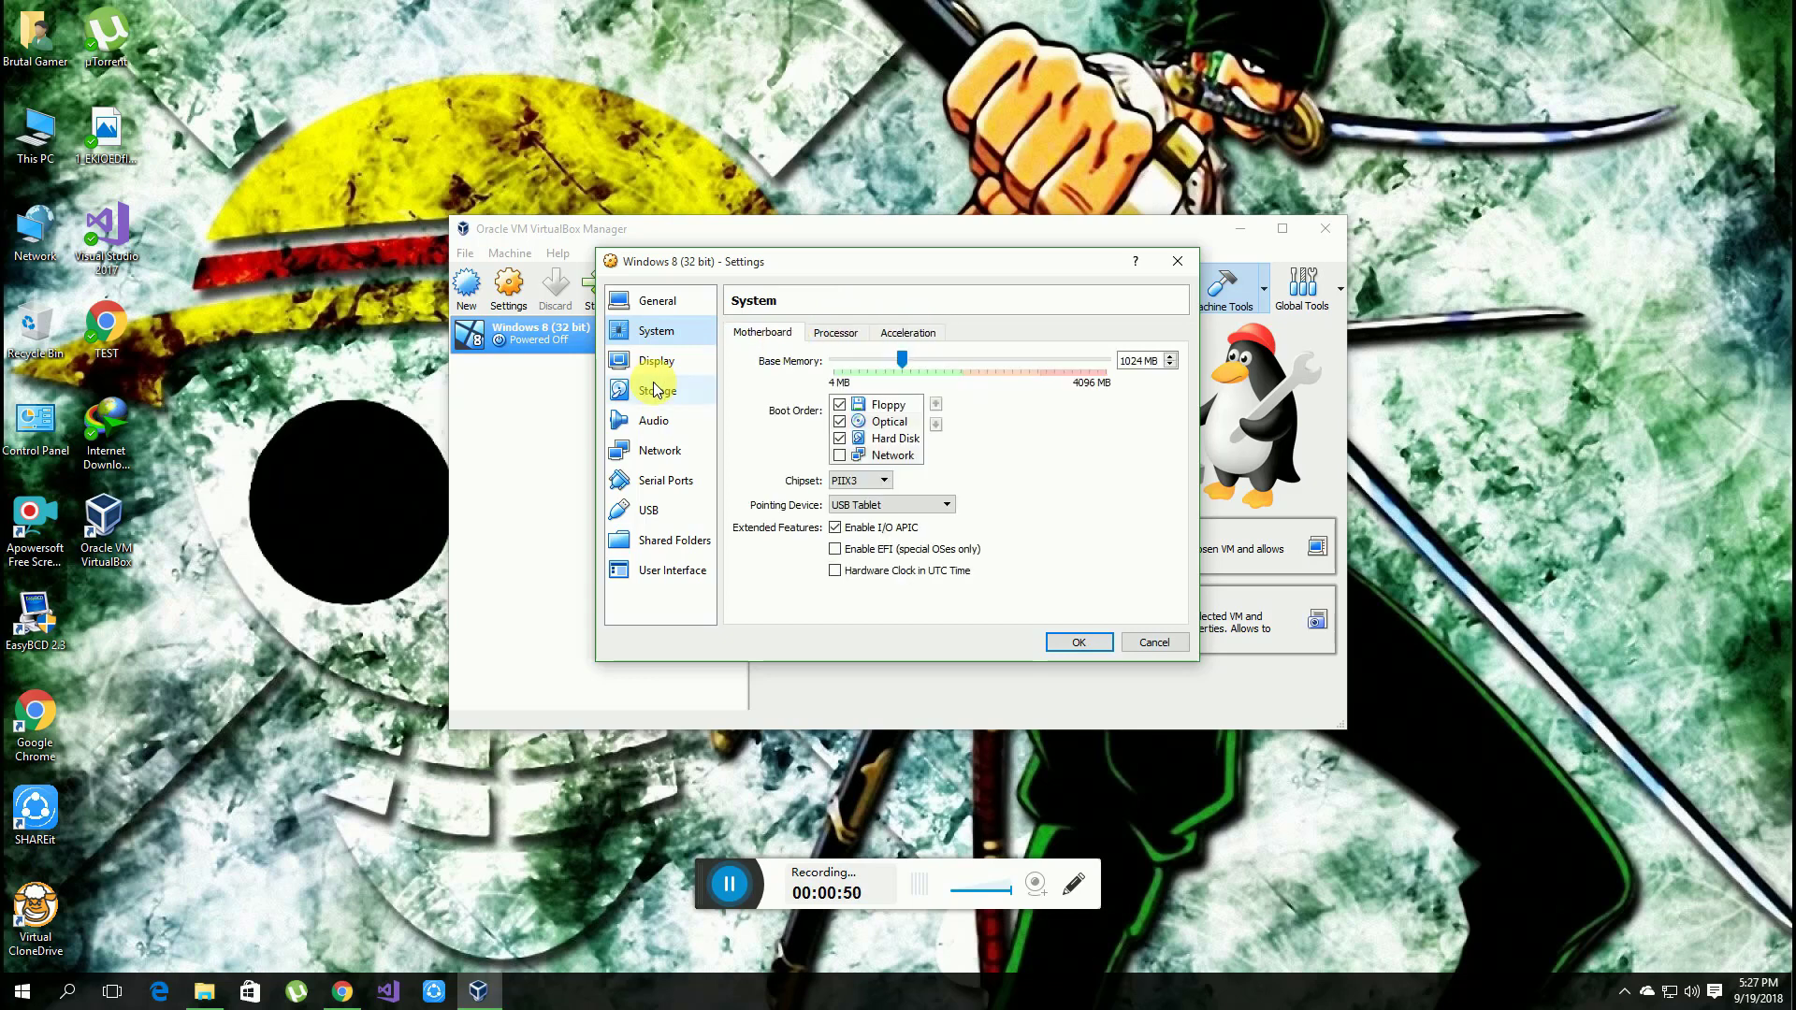
left_click(656, 361)
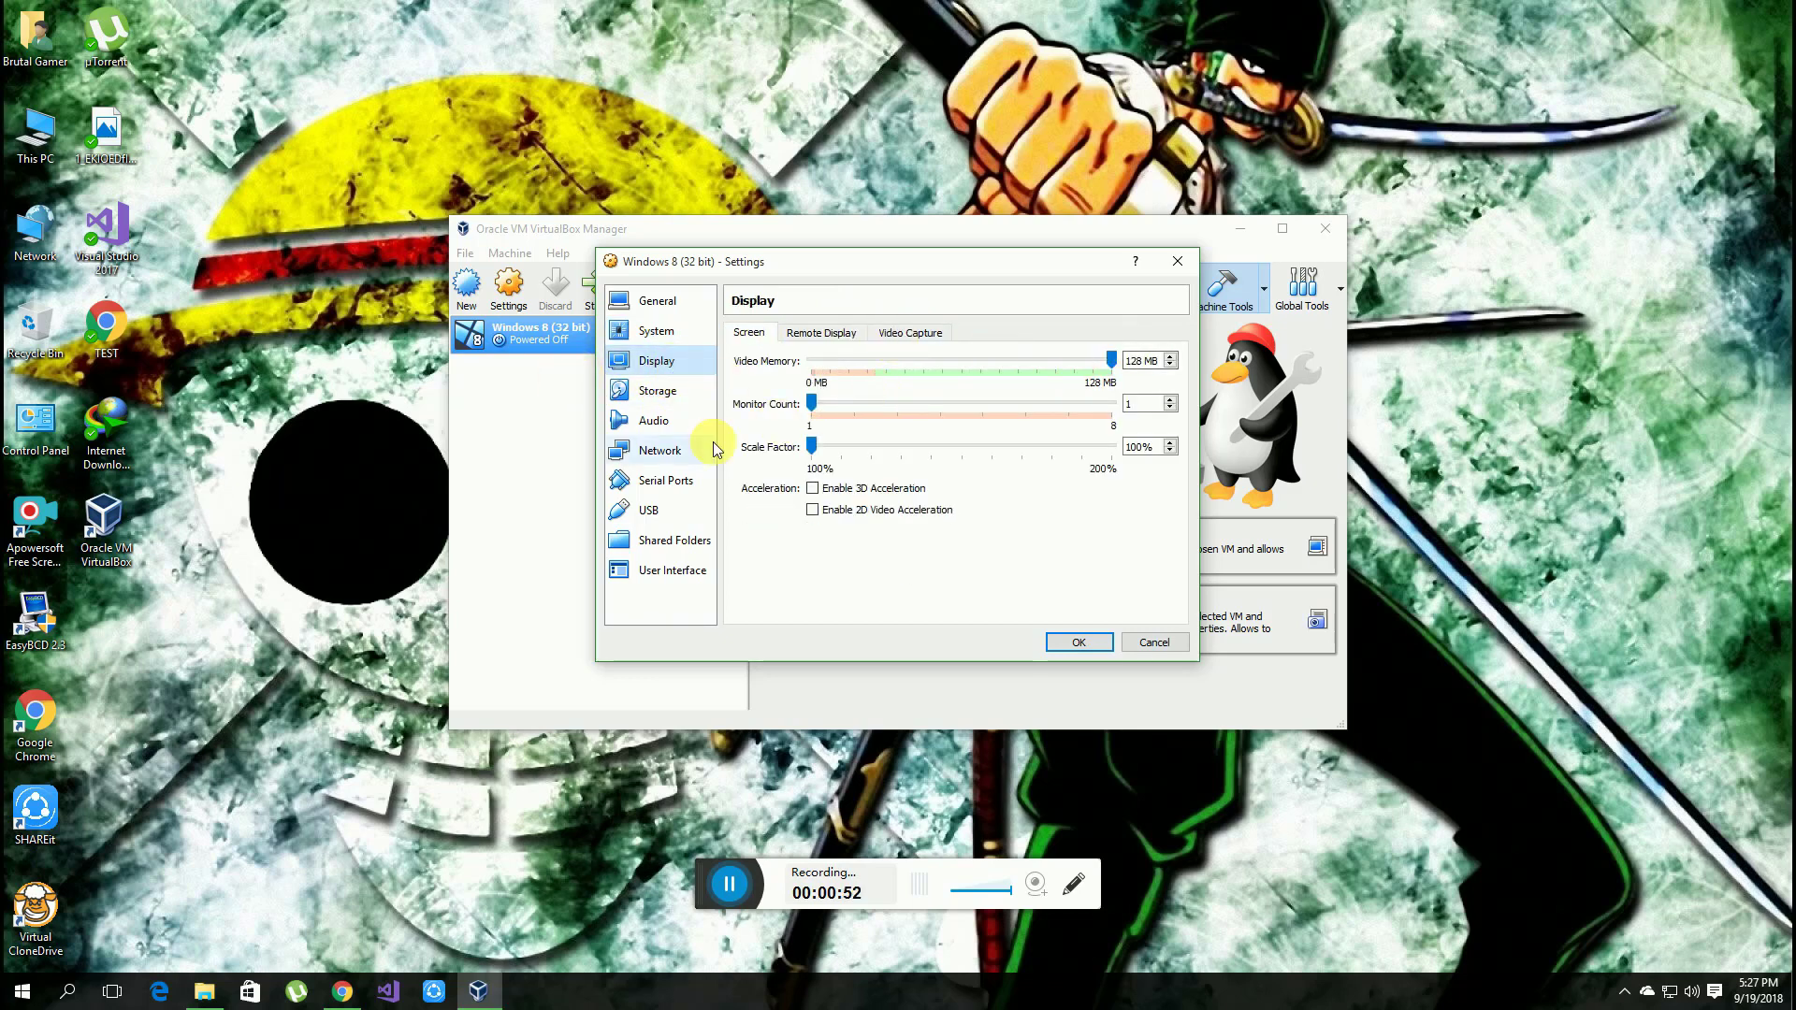
Select the empty optical drive on the SATA controller in the machine's storage settings.
left_click(656, 391)
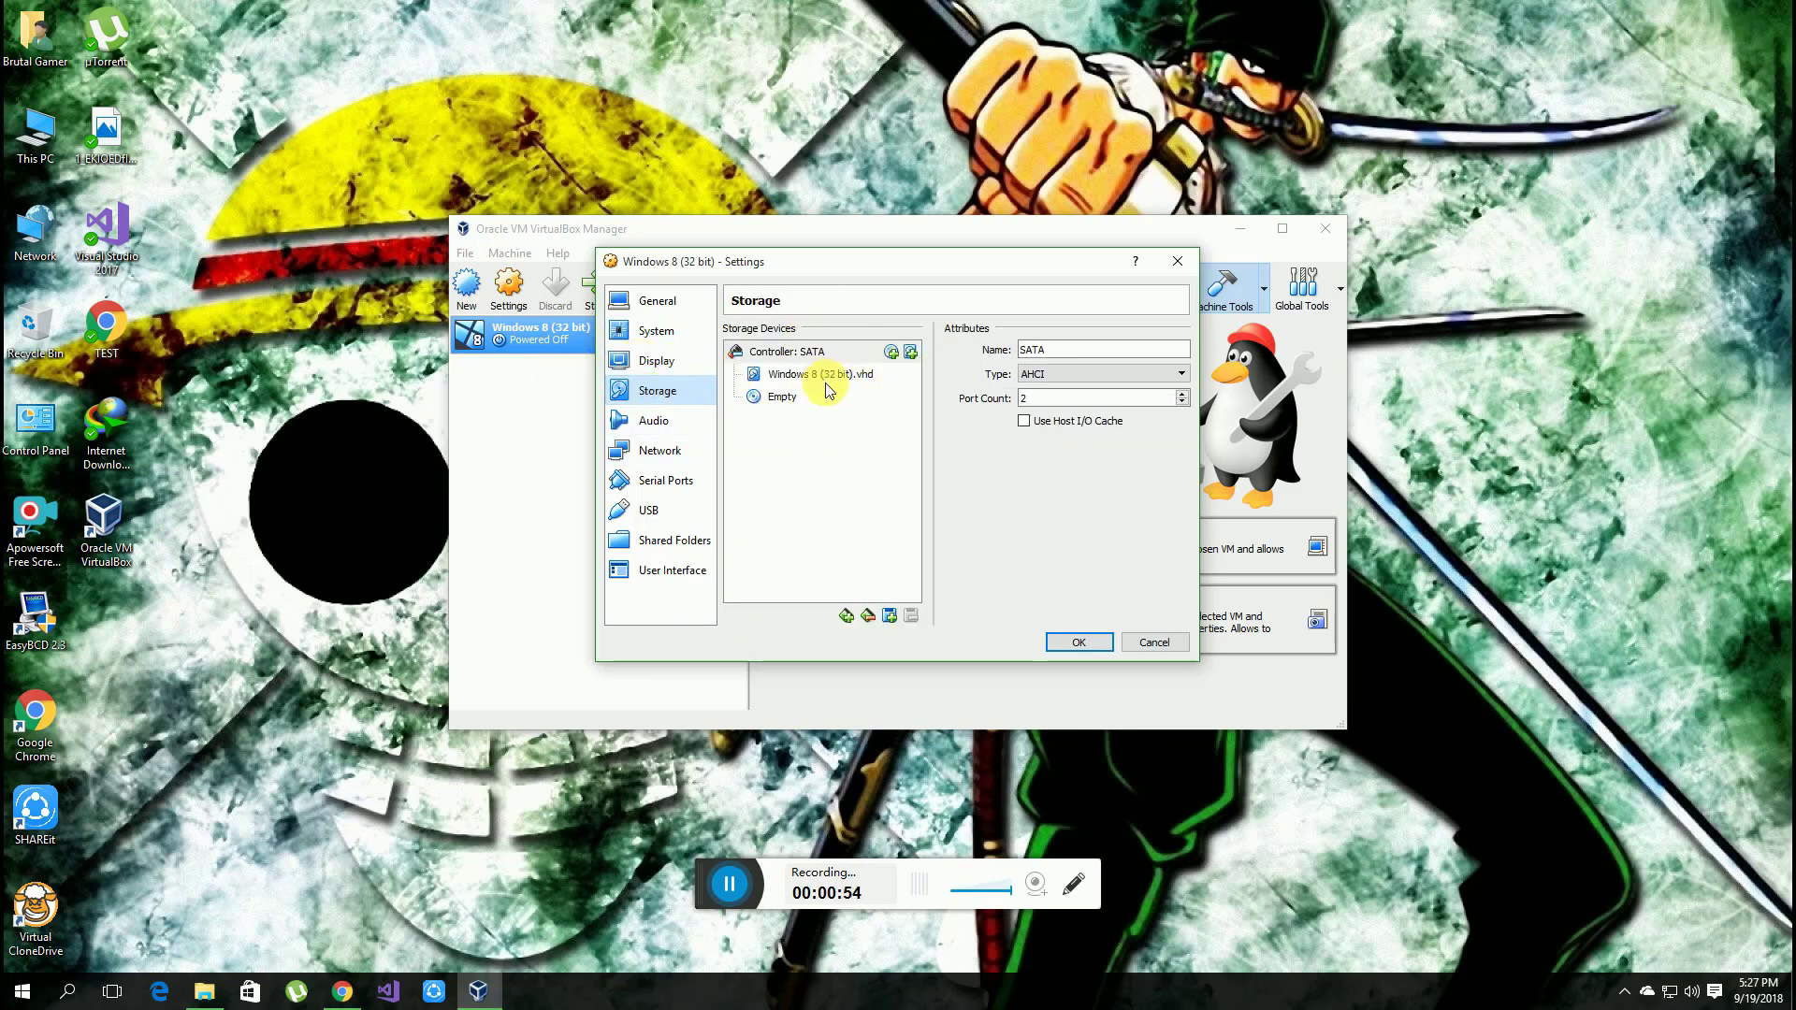
left_click(763, 396)
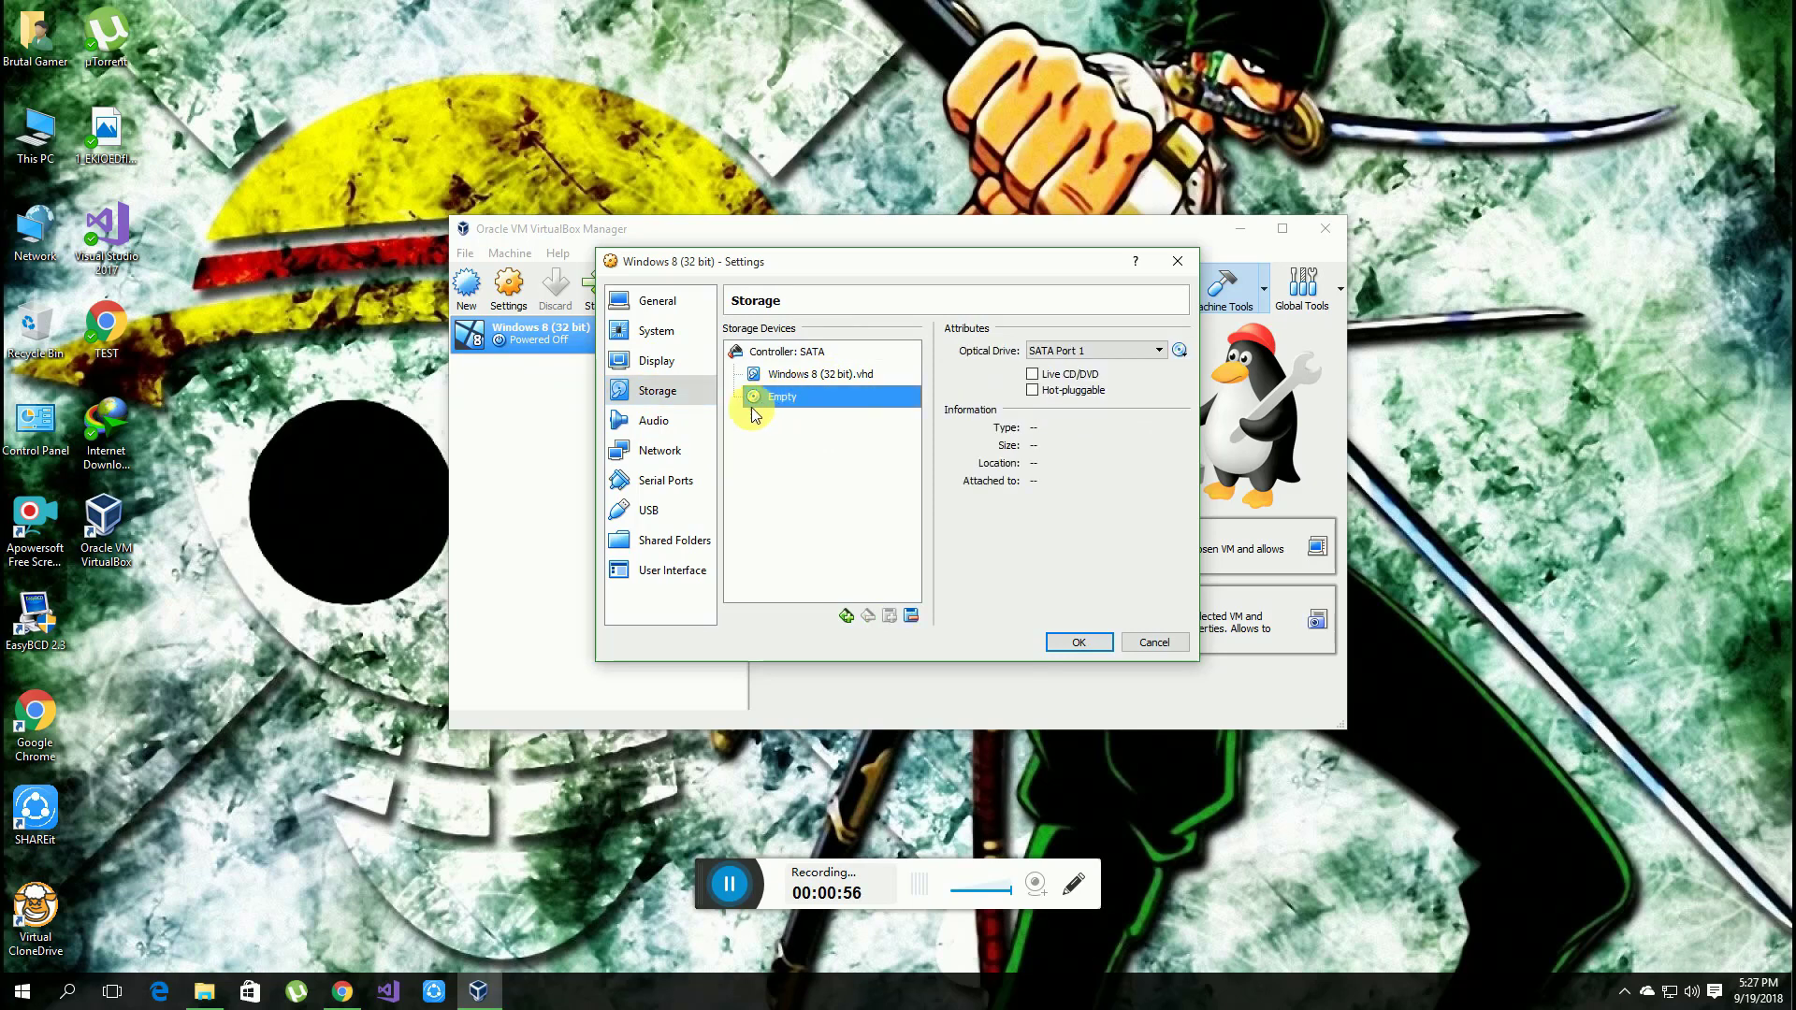
left_click(1177, 356)
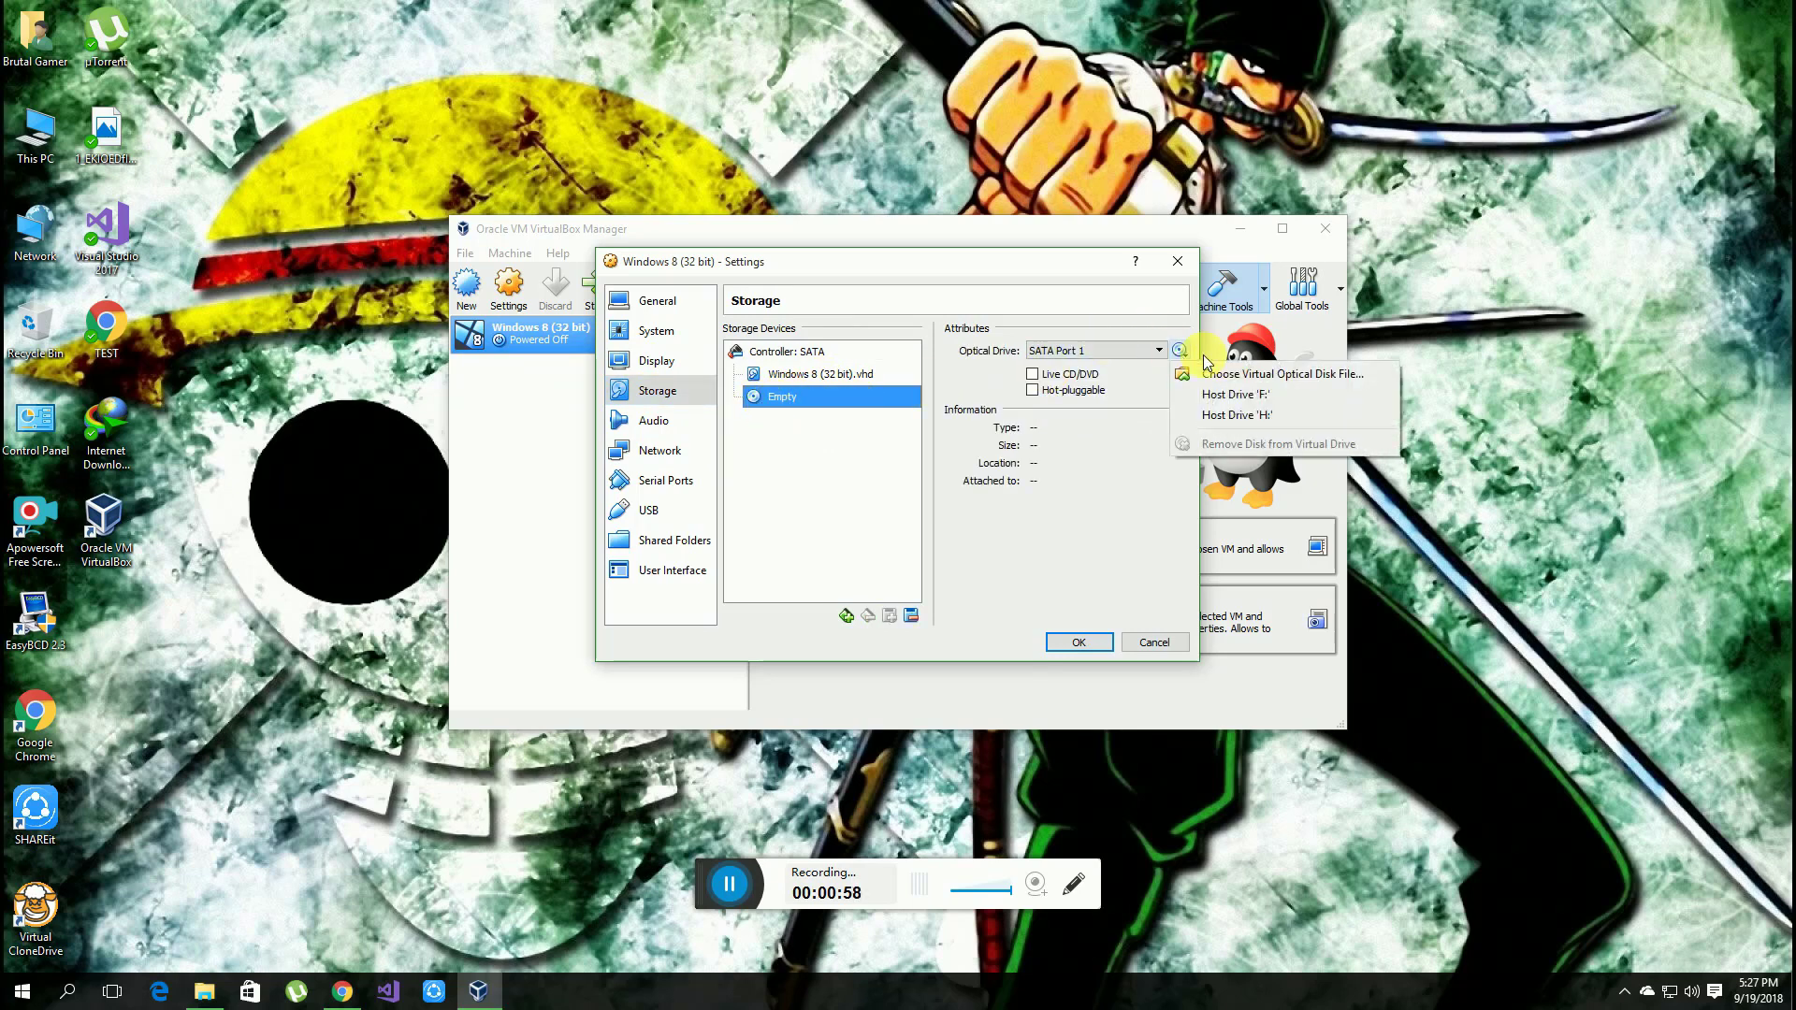
left_click(1254, 377)
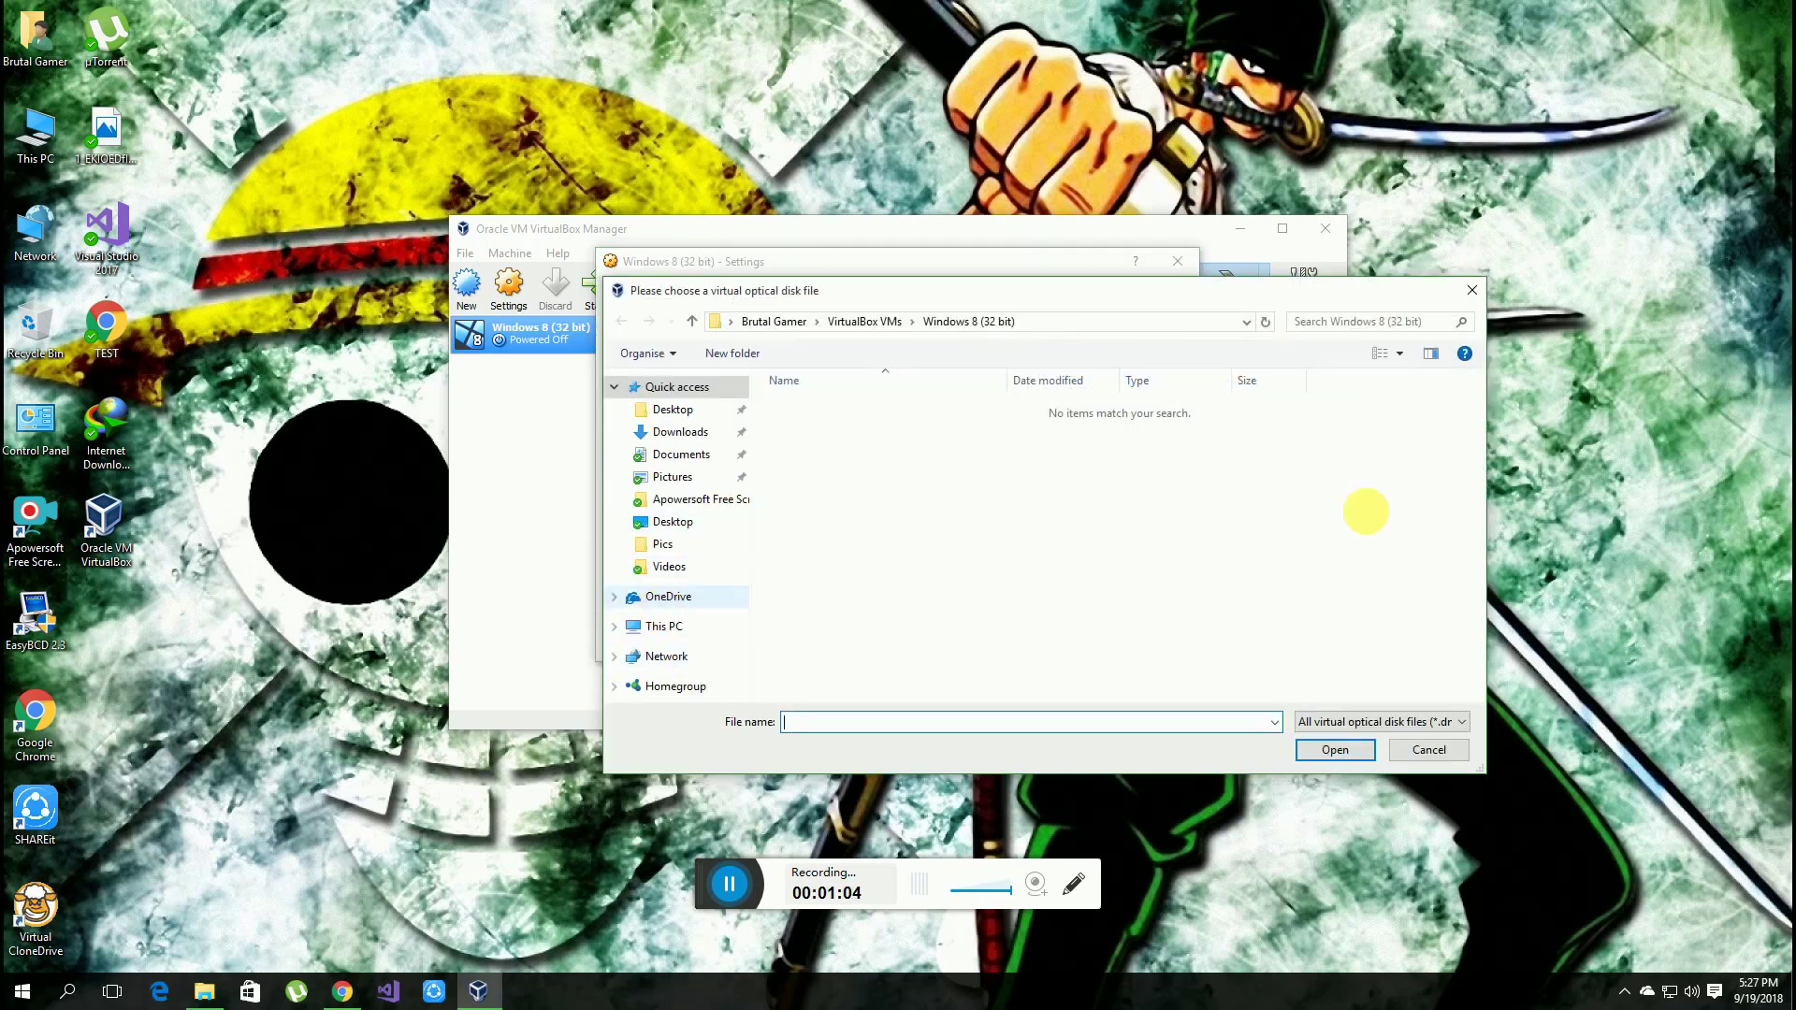
left_click(1362, 724)
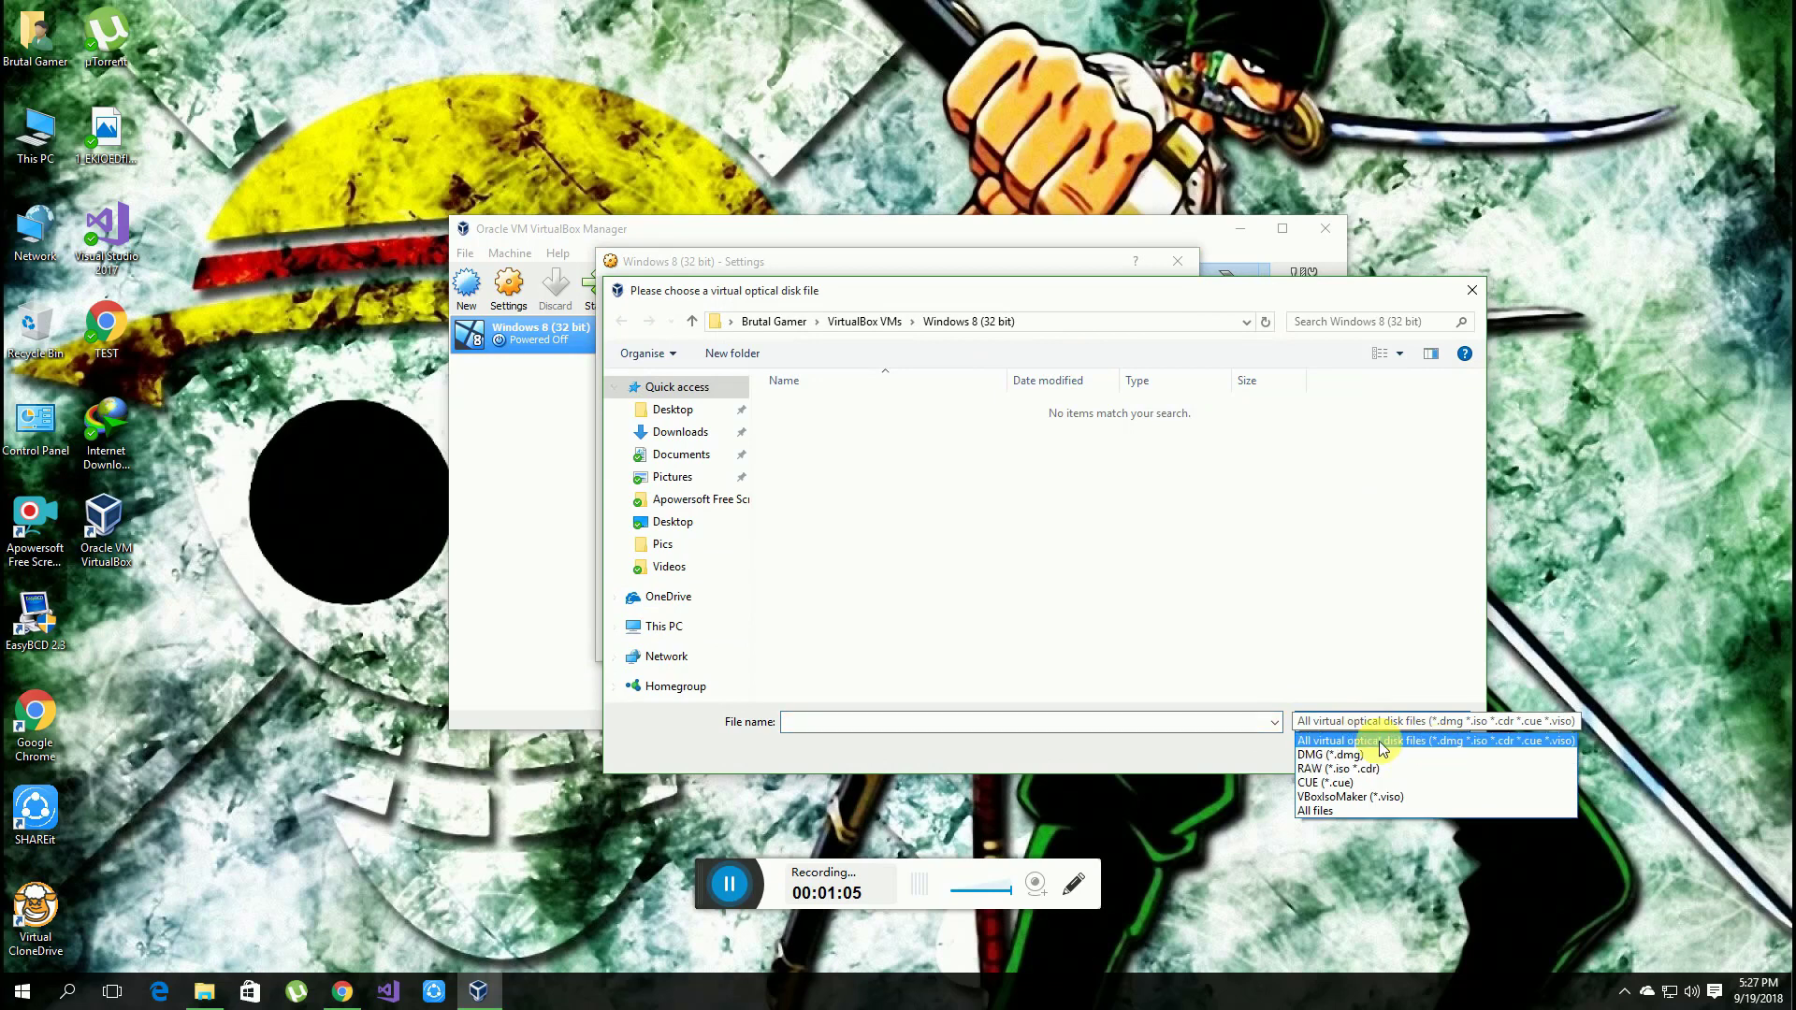
left_click(1459, 725)
left_click(1428, 750)
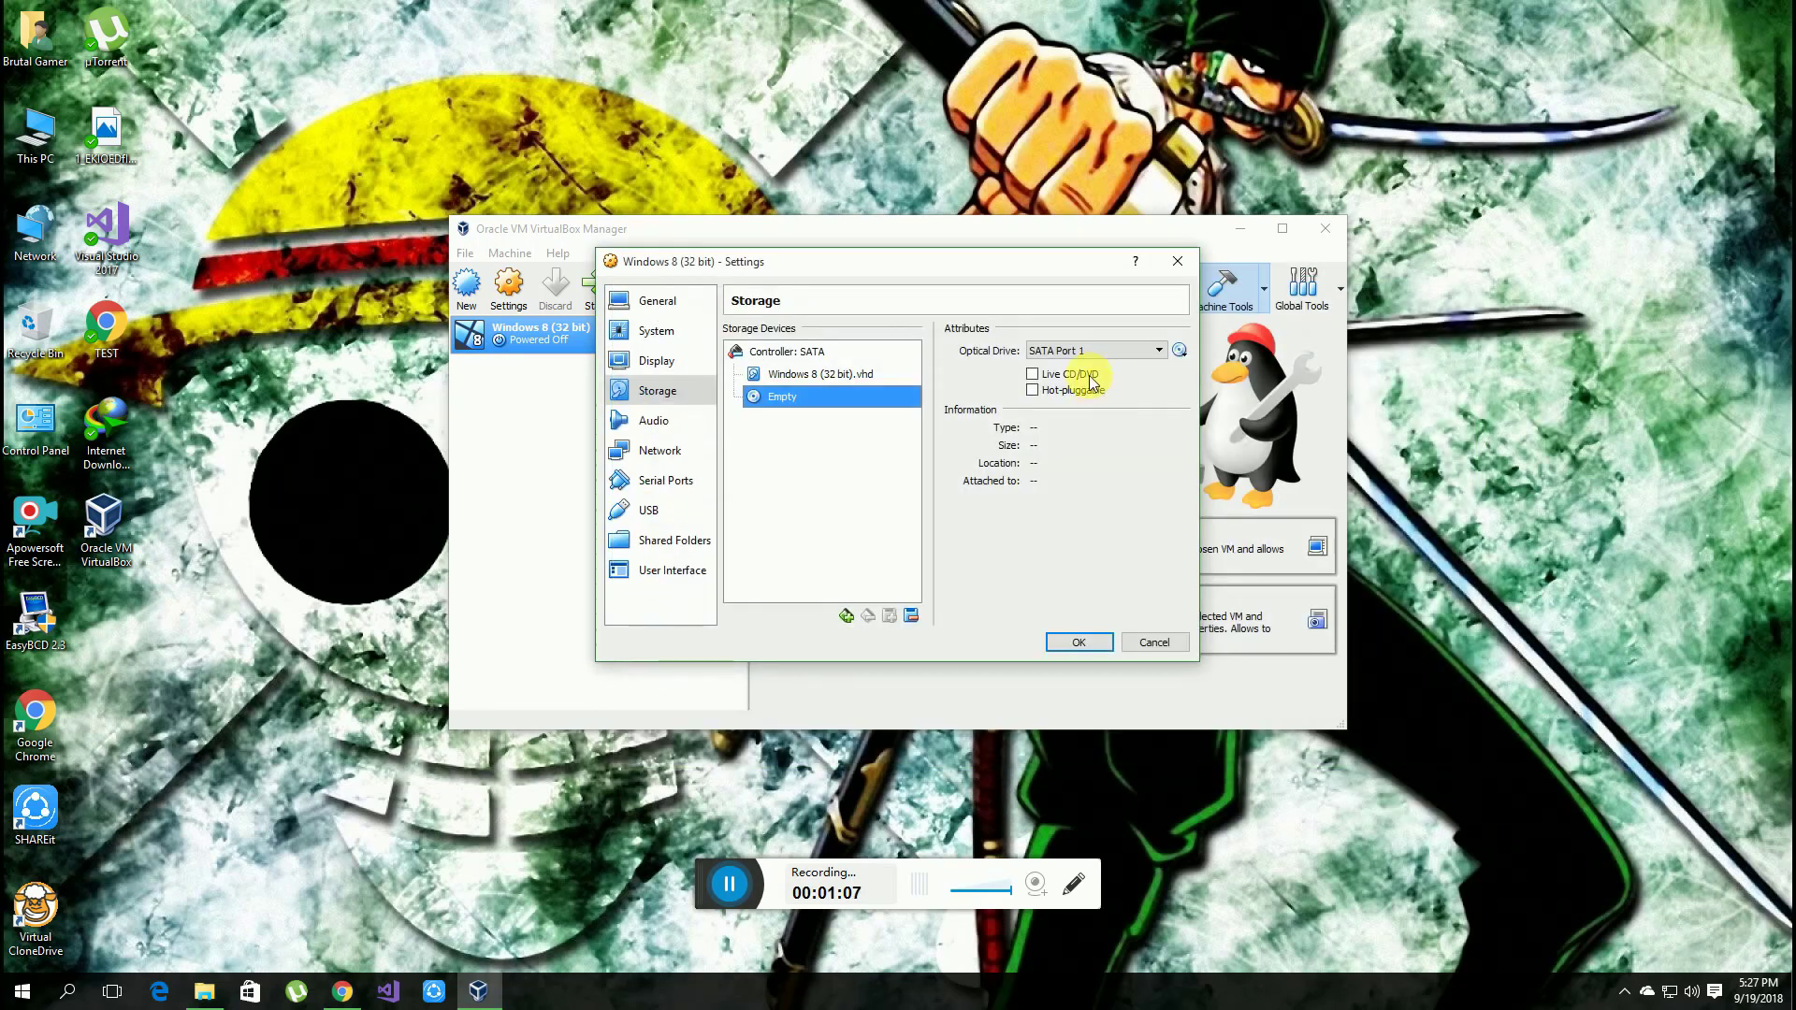
Attach Host Drive 'F:' to the empty optical drive on the SATA controller.
left_click(1179, 350)
left_click(1234, 397)
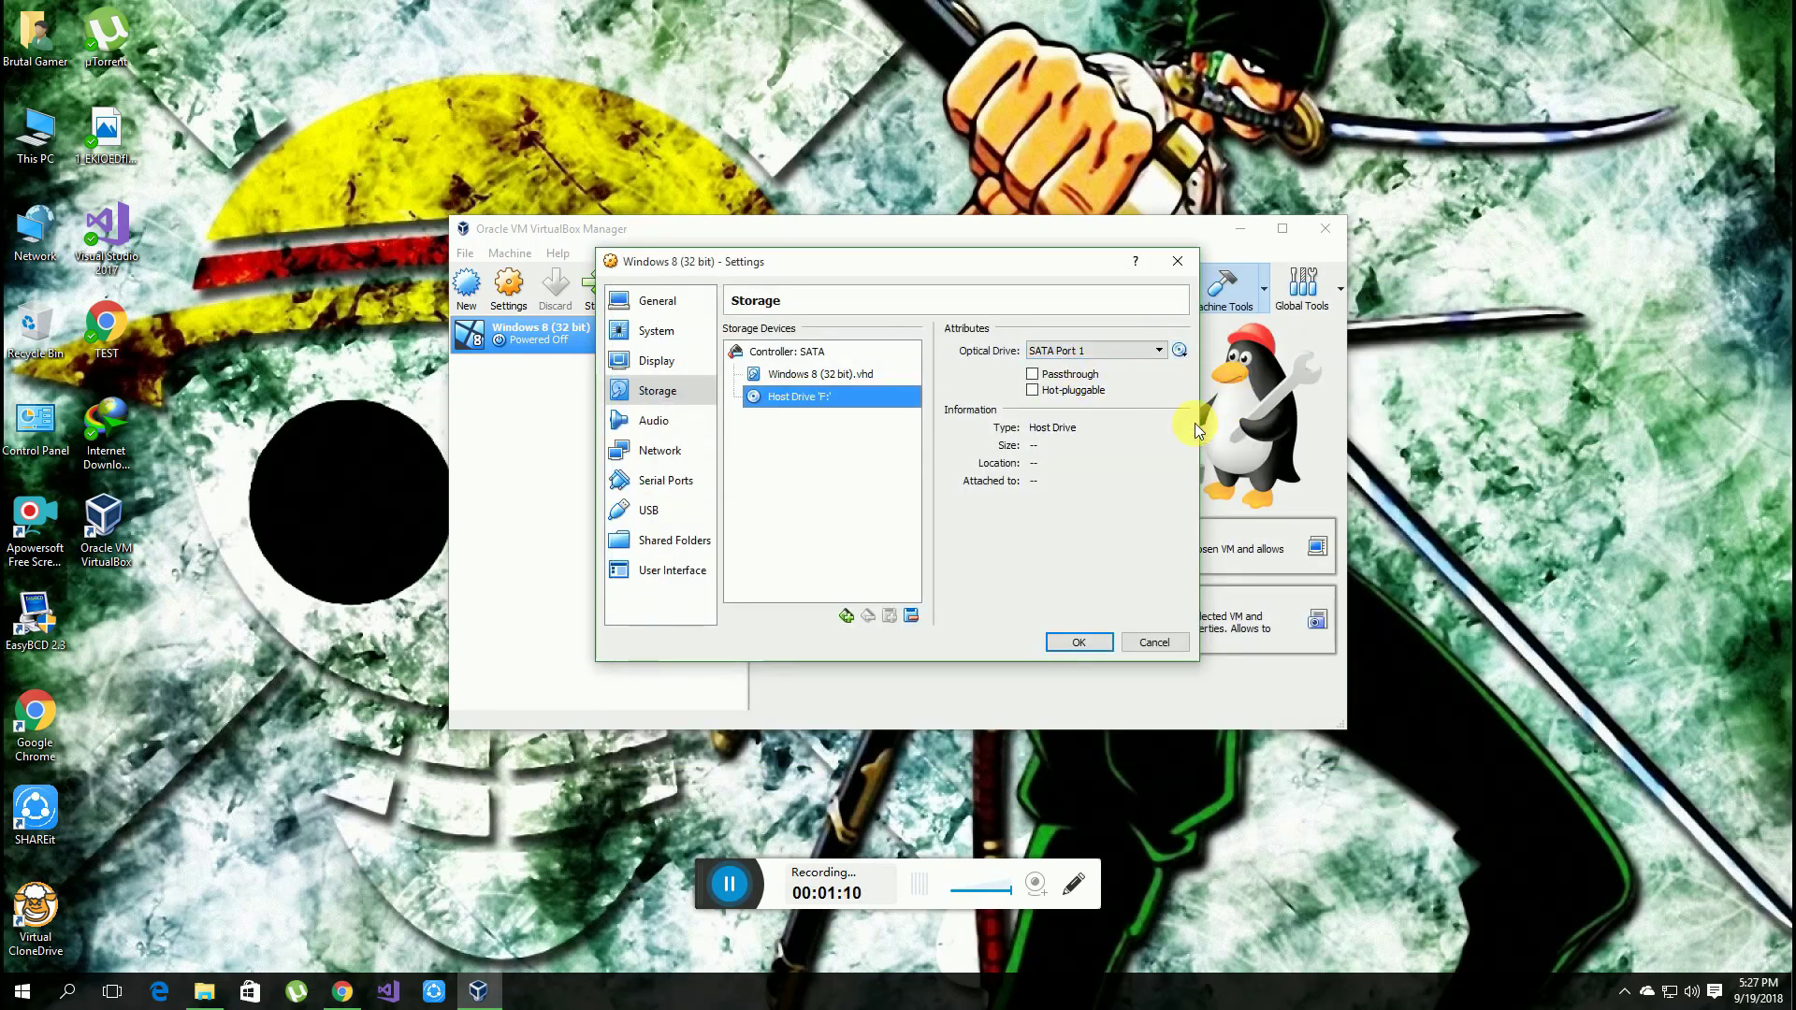
Review the audio, network, serial port, USB, shared folder and user interface settings, and save the machine's settings.
left_click(654, 420)
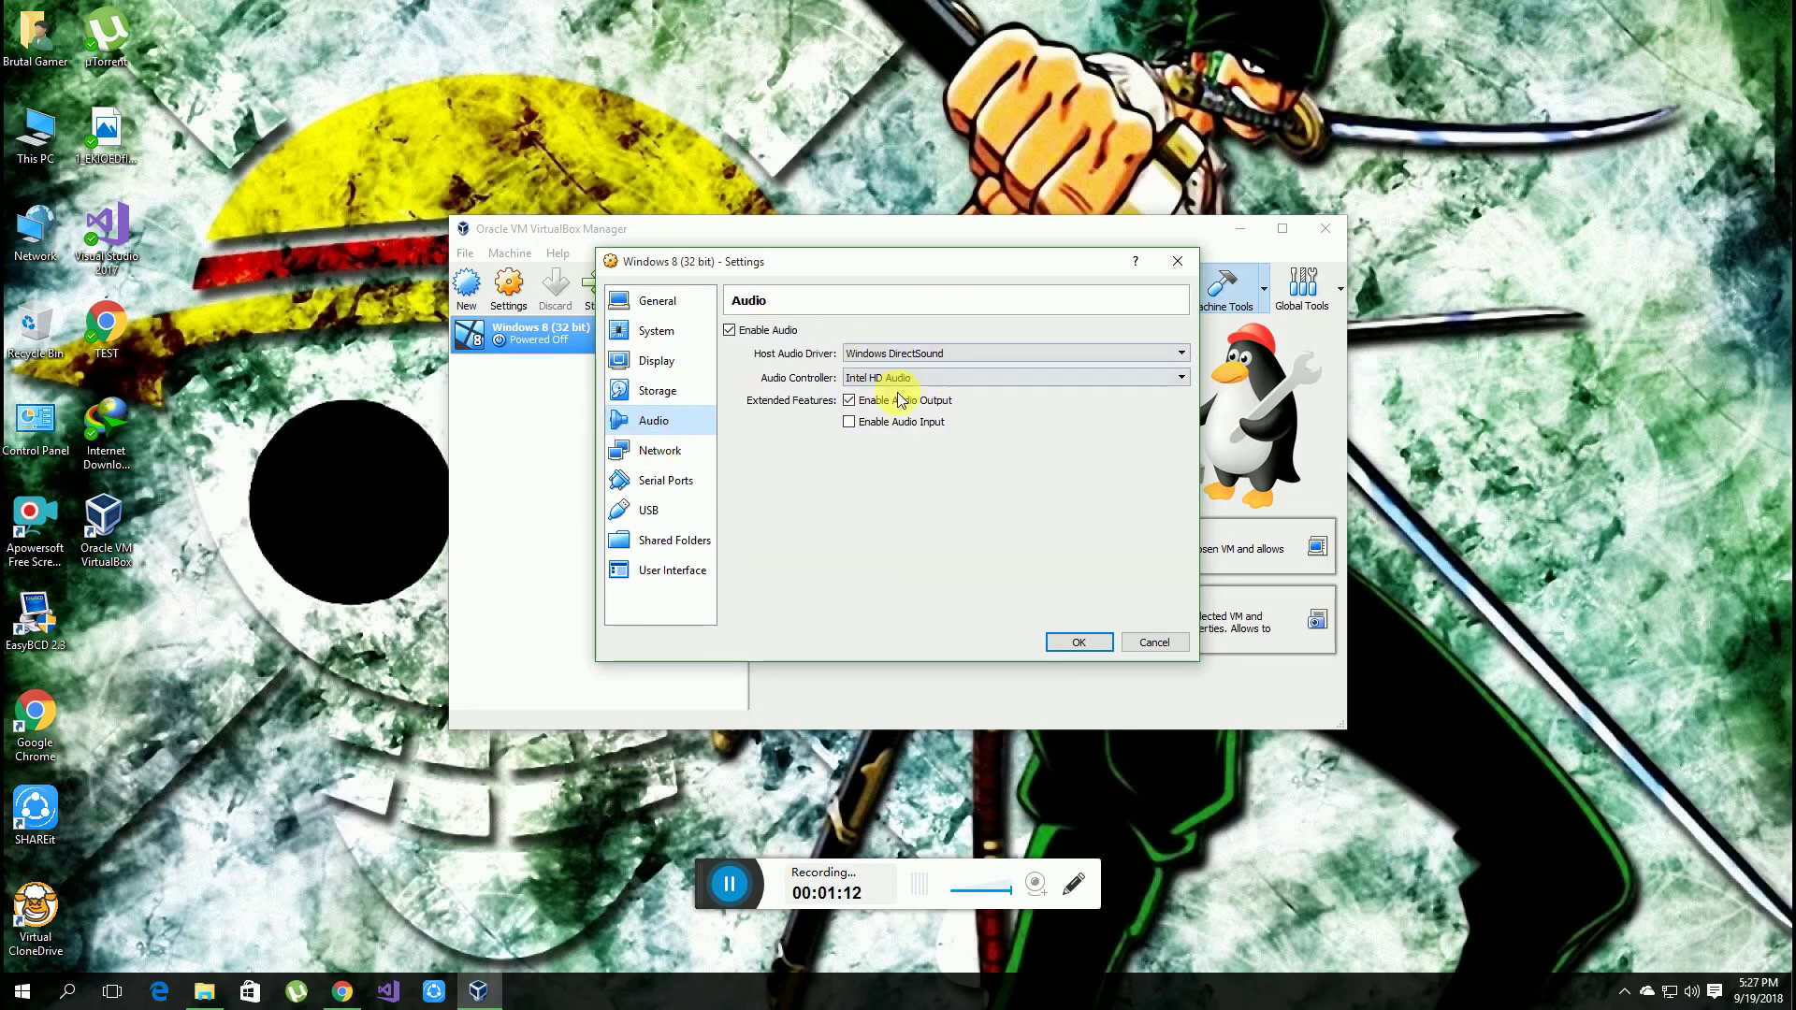
left_click(679, 450)
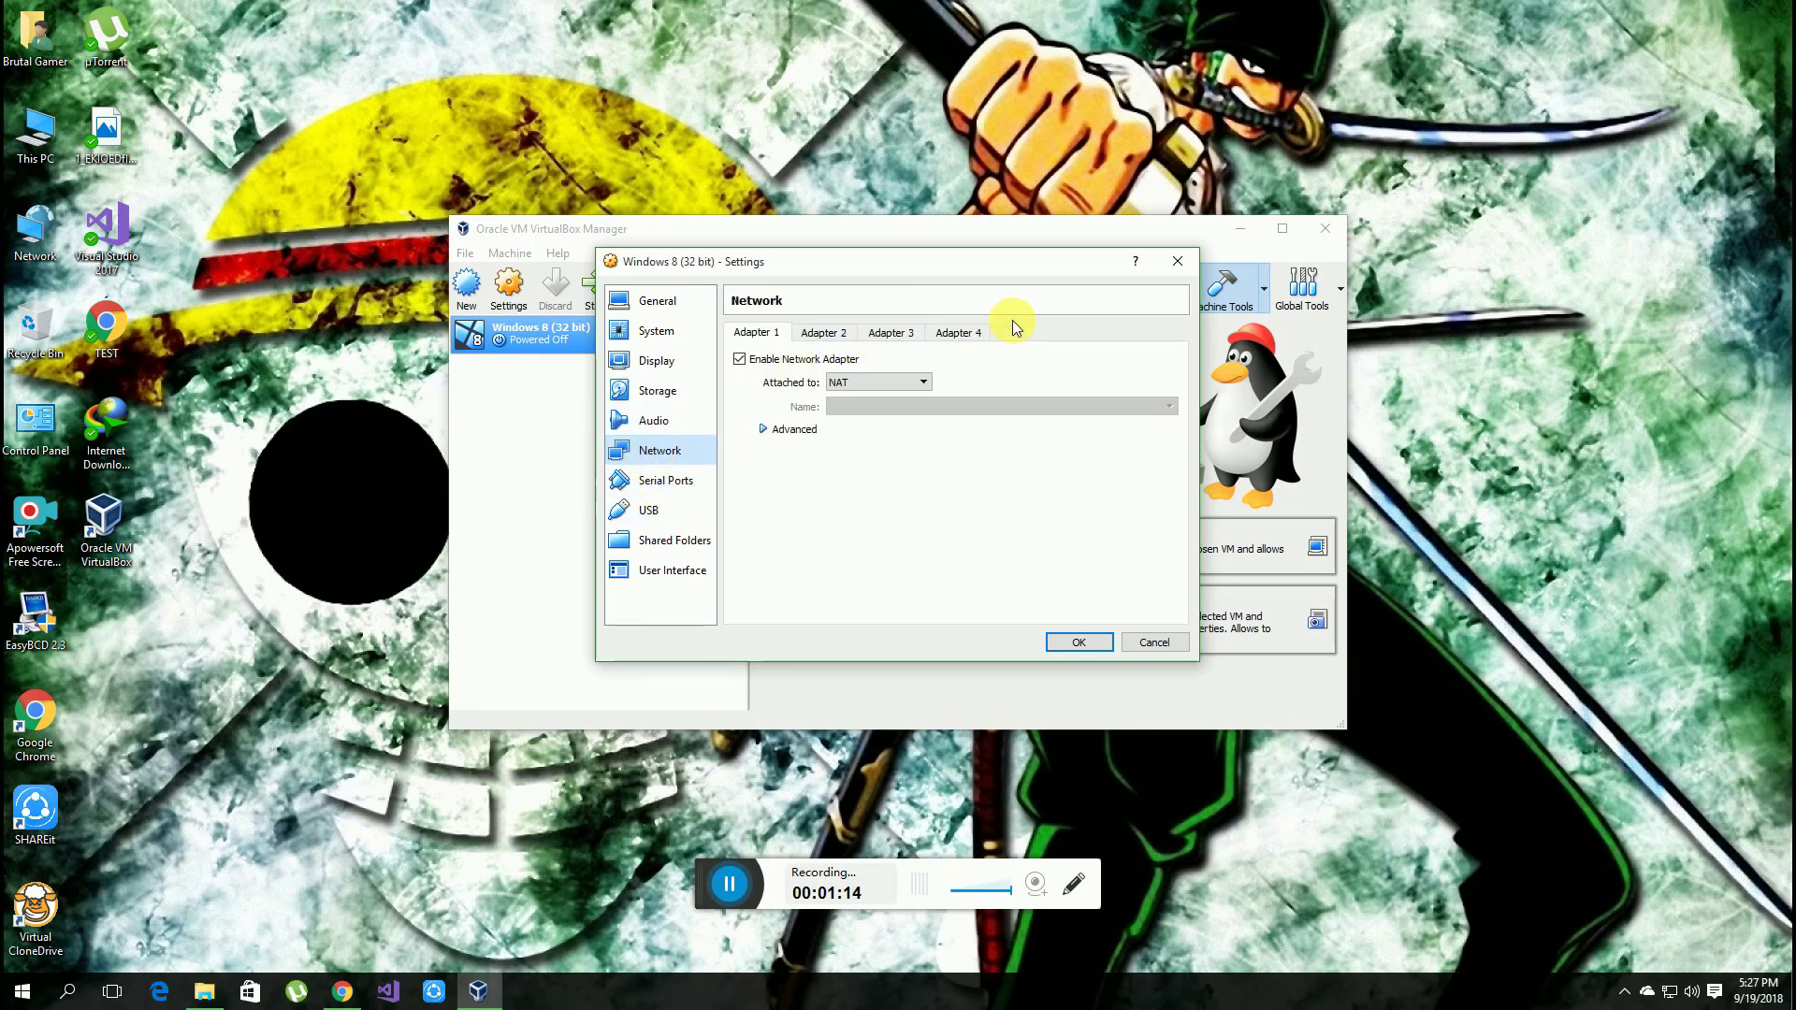
left_click(890, 332)
left_click(823, 332)
left_click(756, 332)
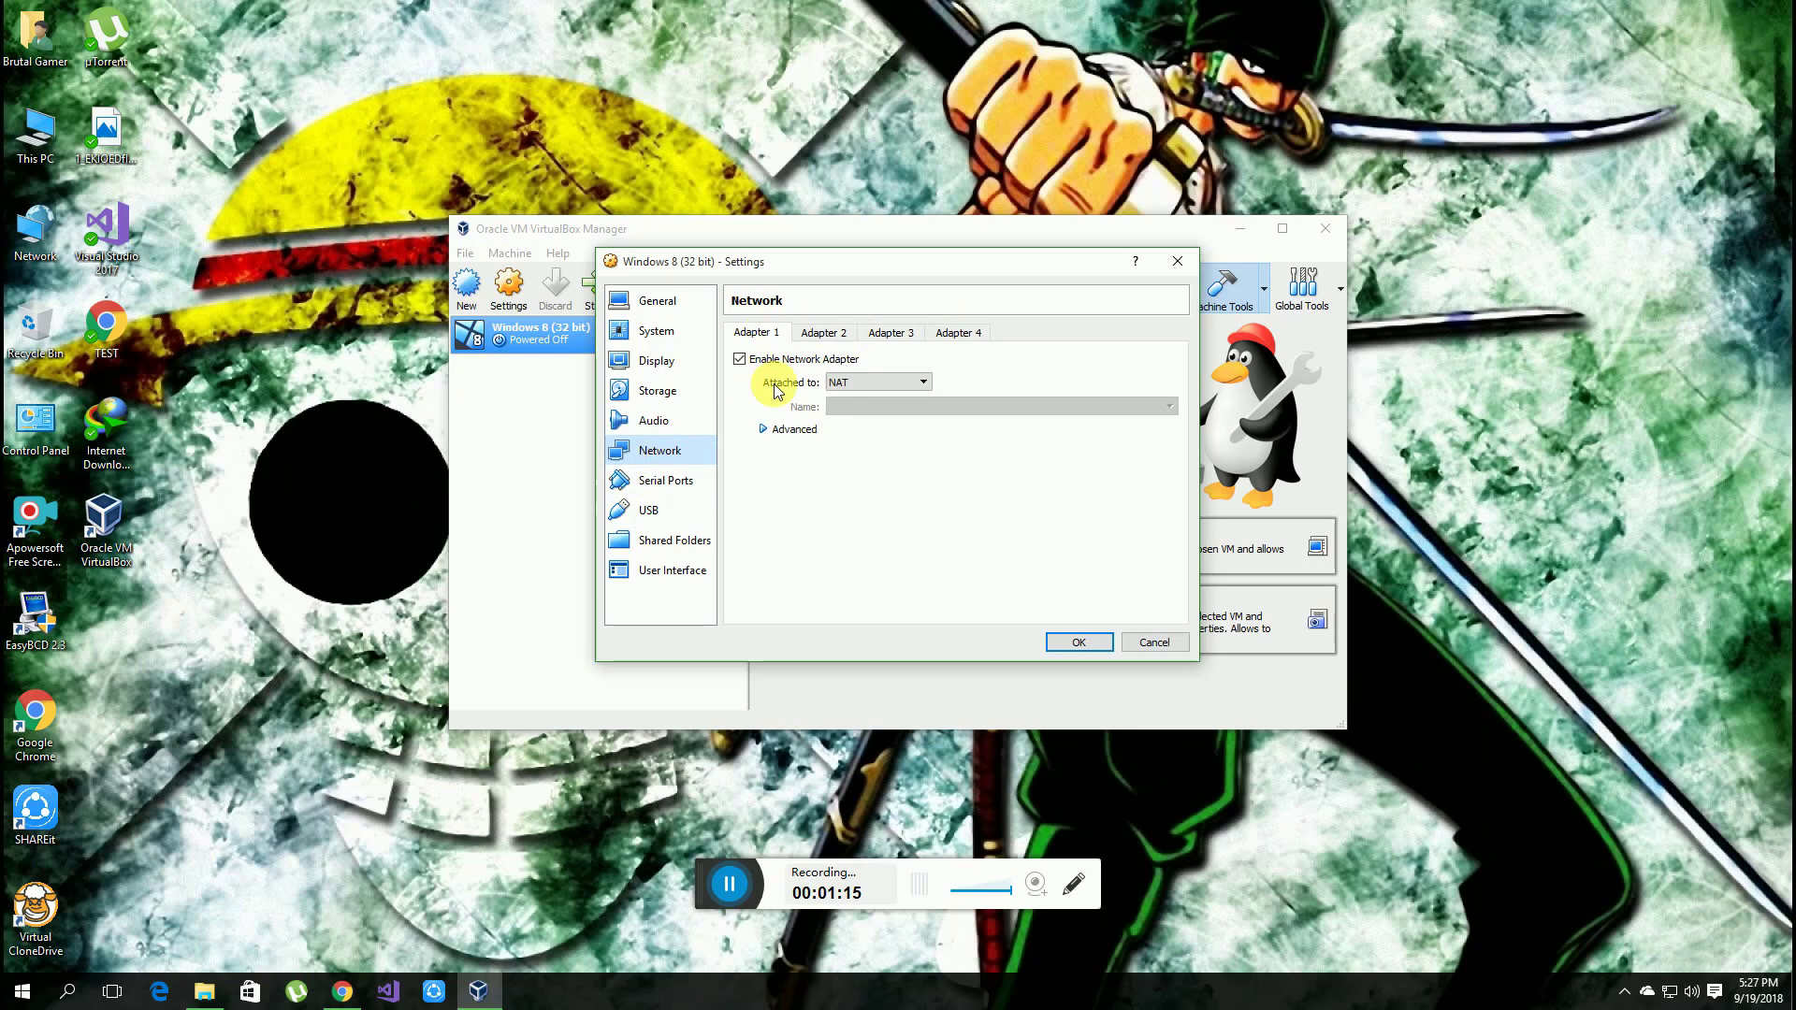
left_click(662, 480)
left_click(668, 517)
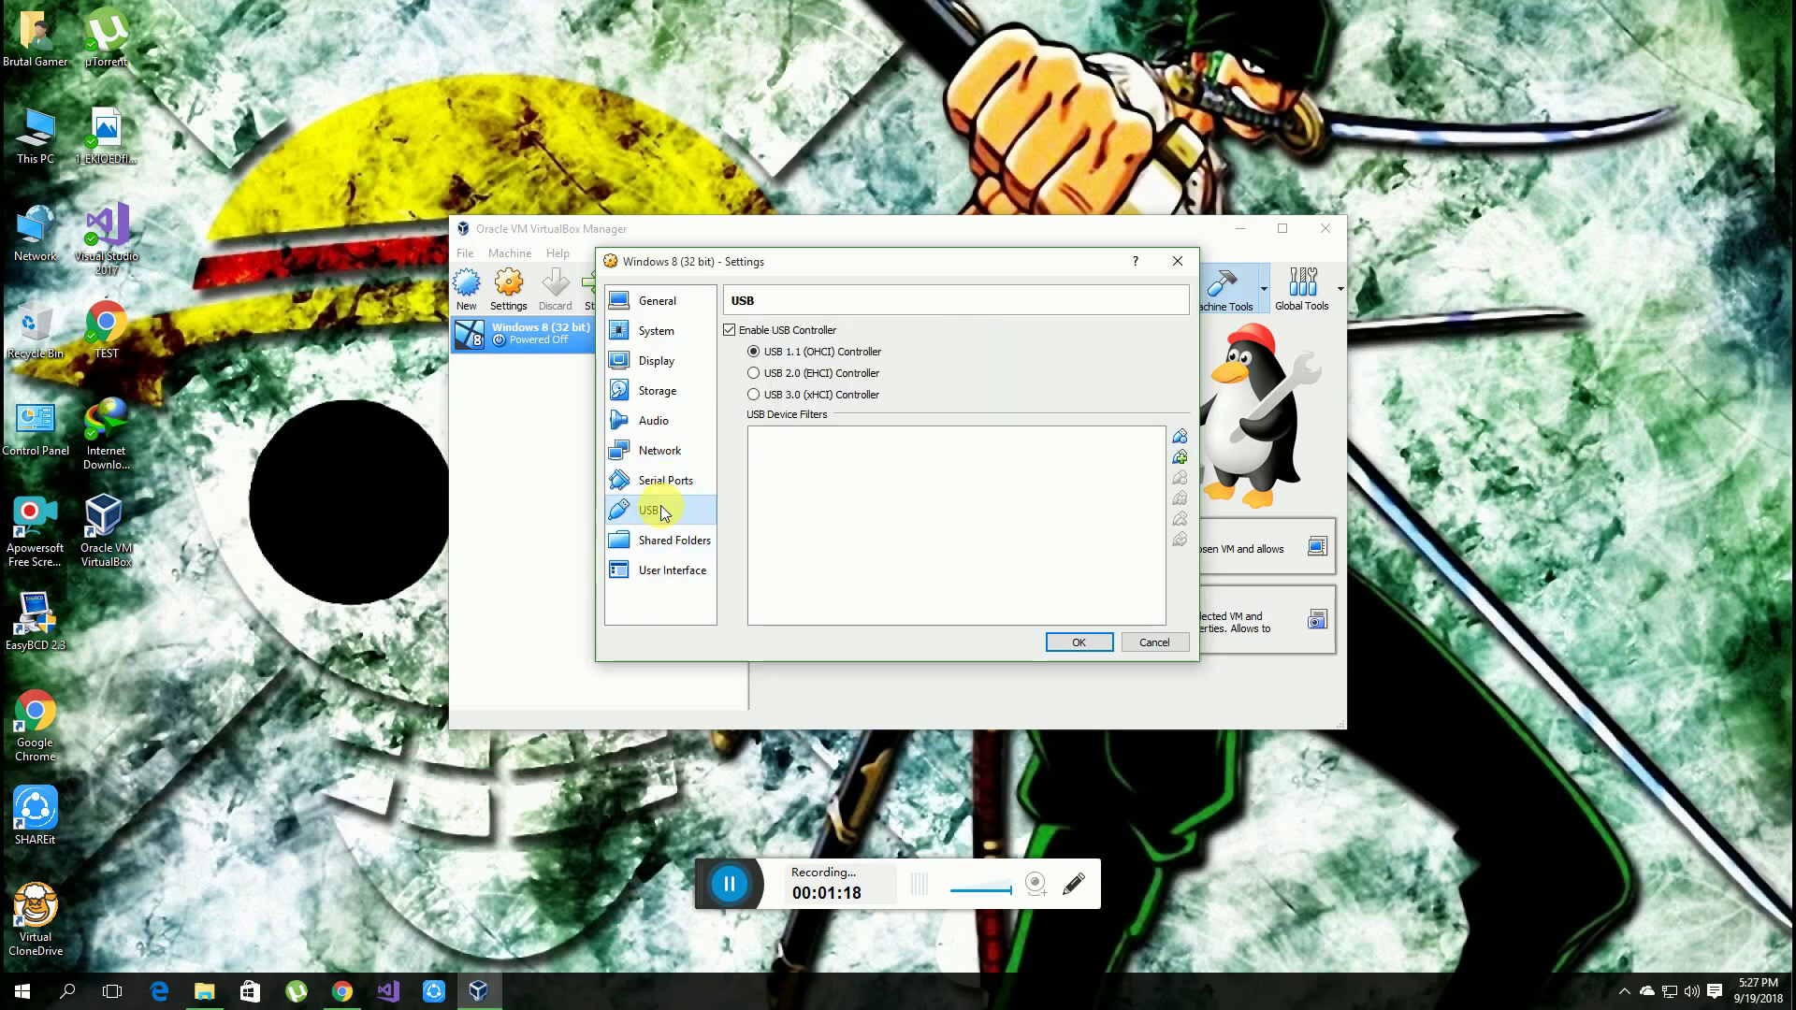
left_click(687, 543)
left_click(684, 572)
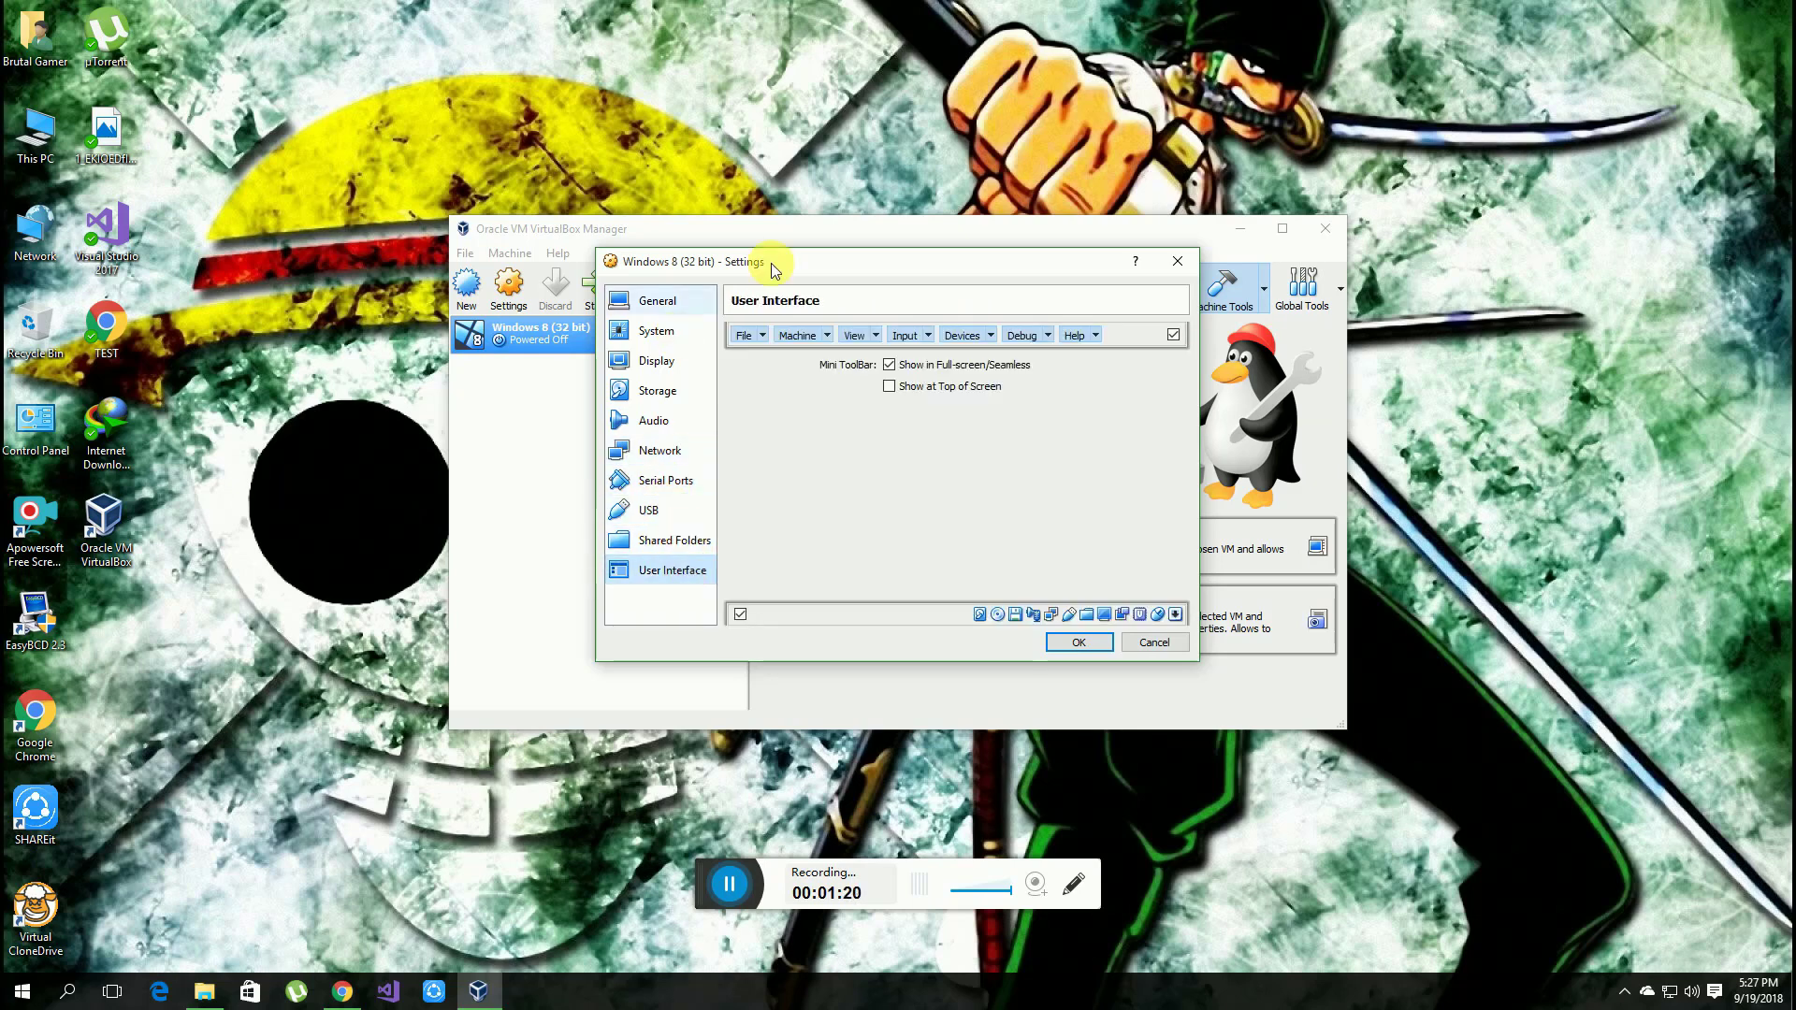
left_click(1085, 642)
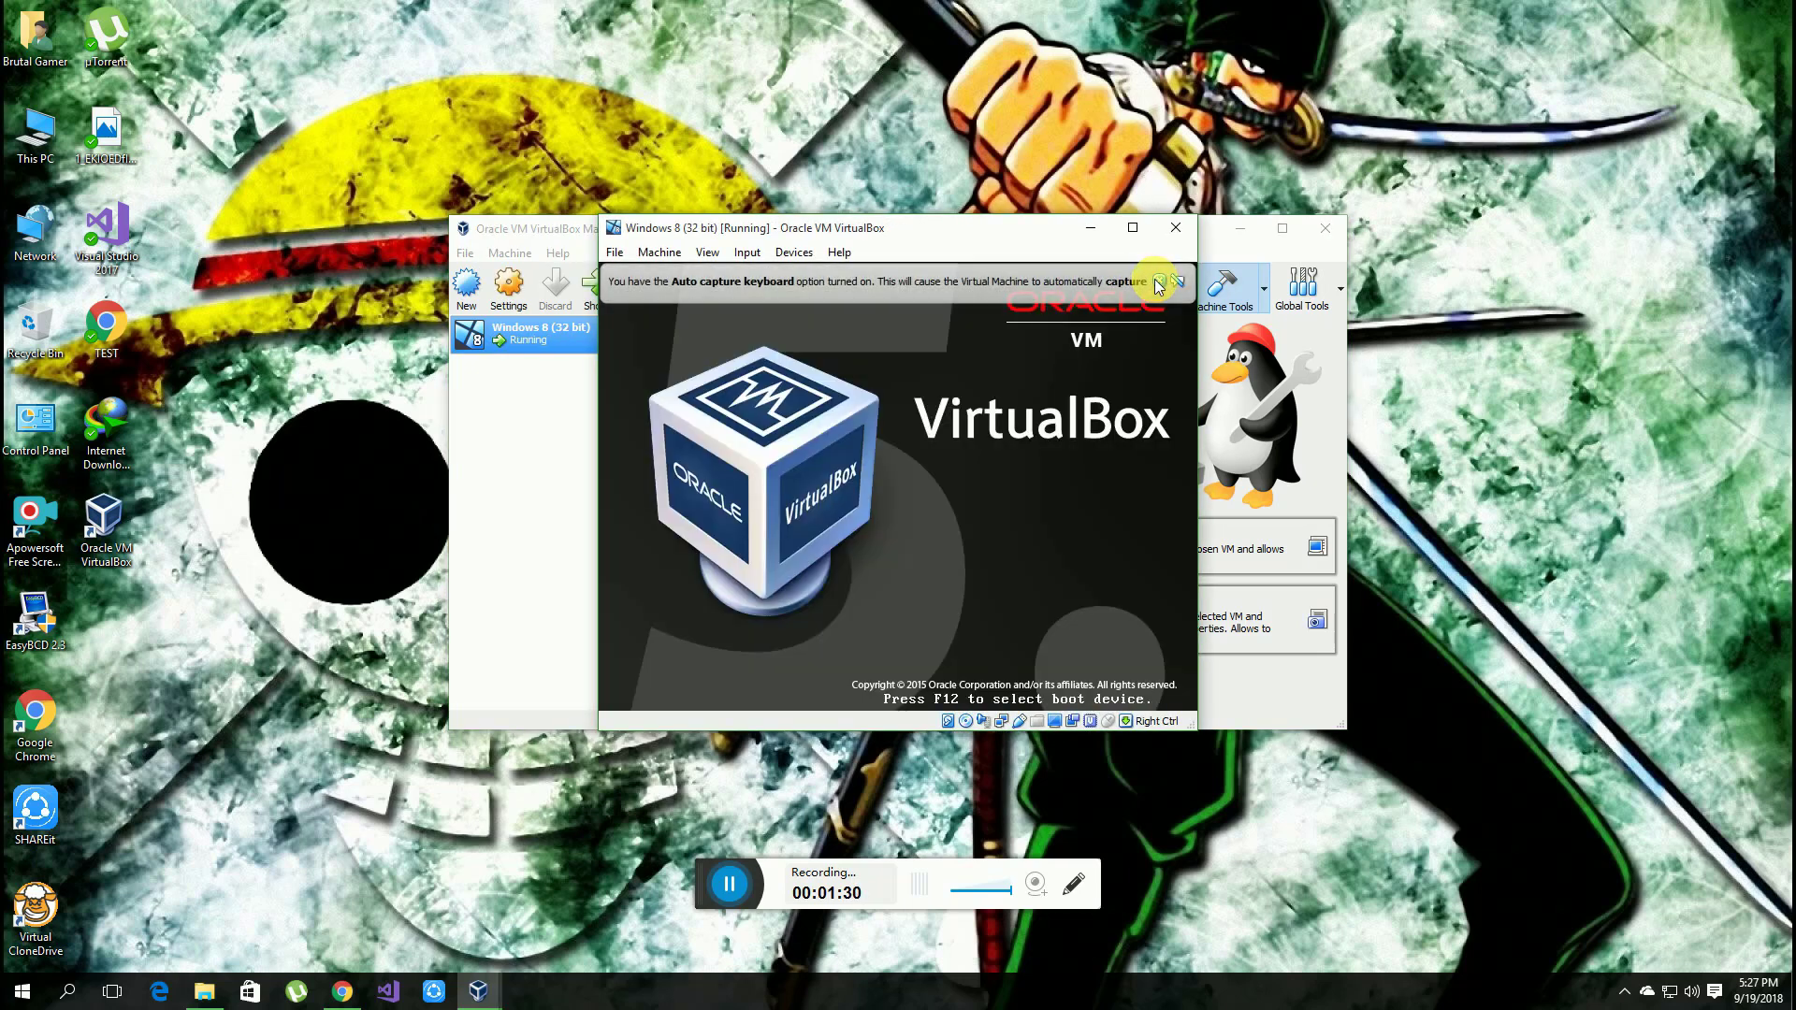
Allow mouse capture in the running Windows 8 machine, dismissing its input notices and moving its window fully into view.
left_click(1158, 280)
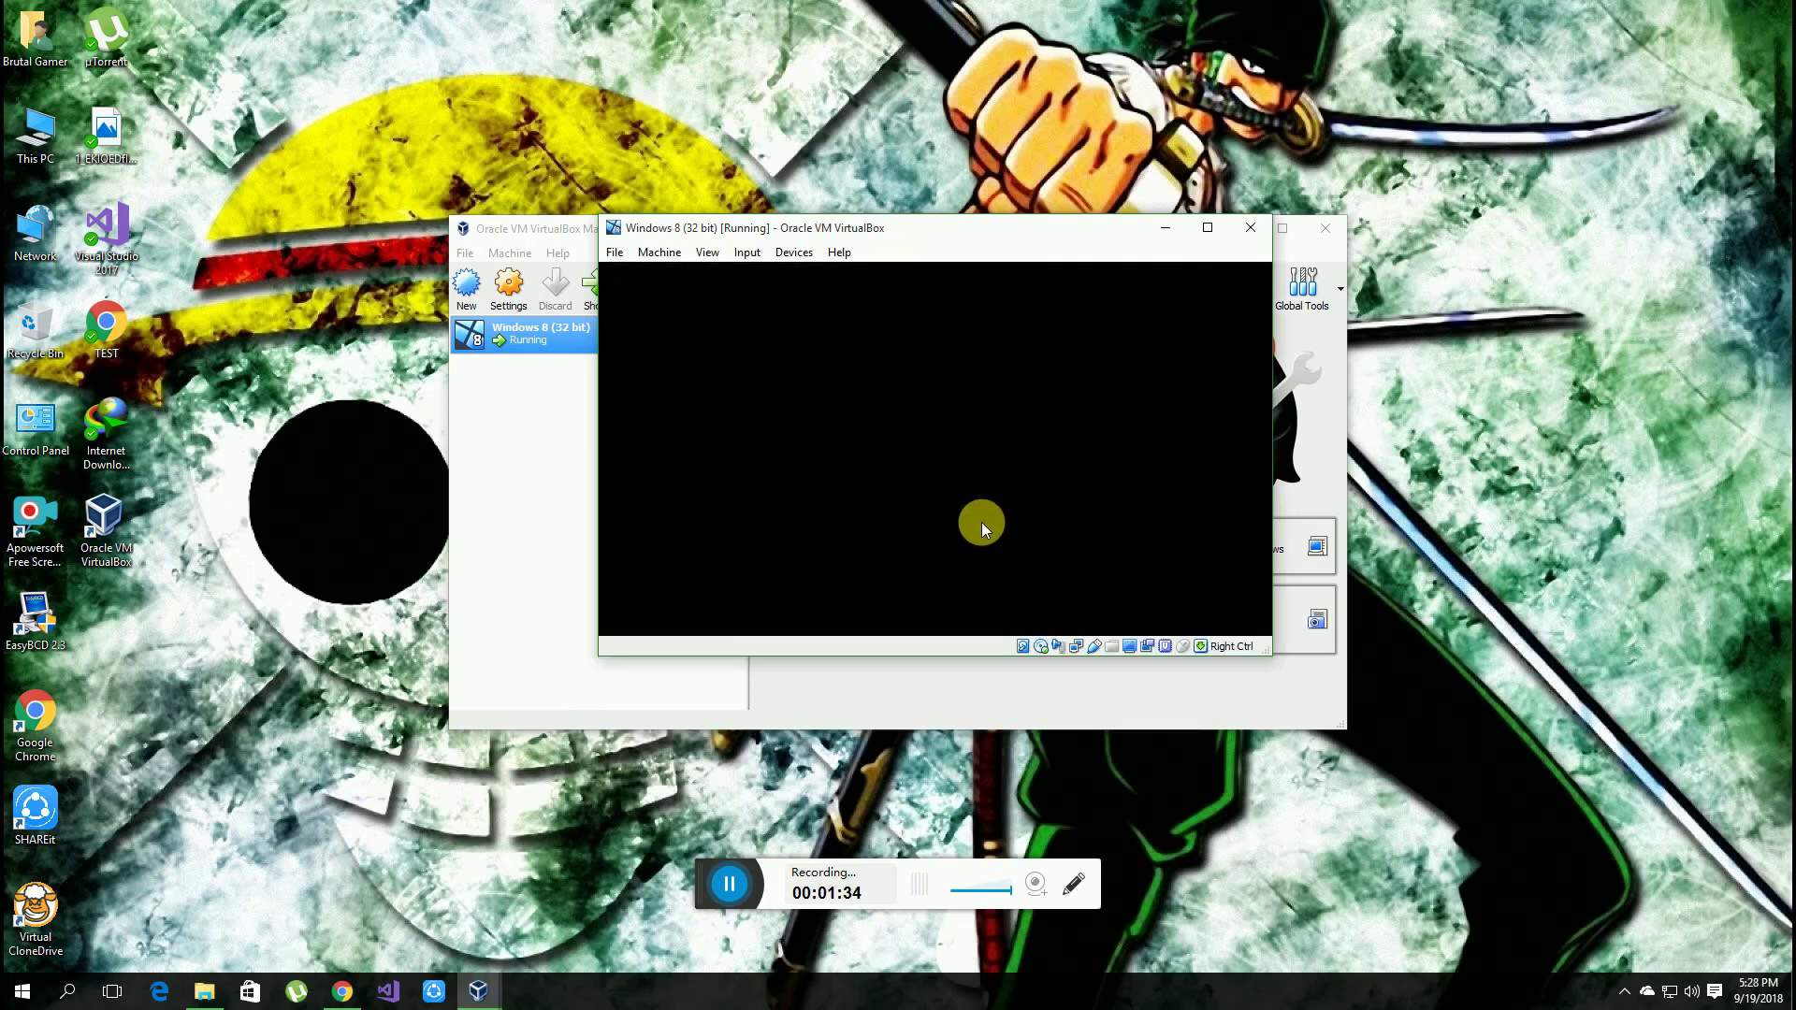
left_click(872, 406)
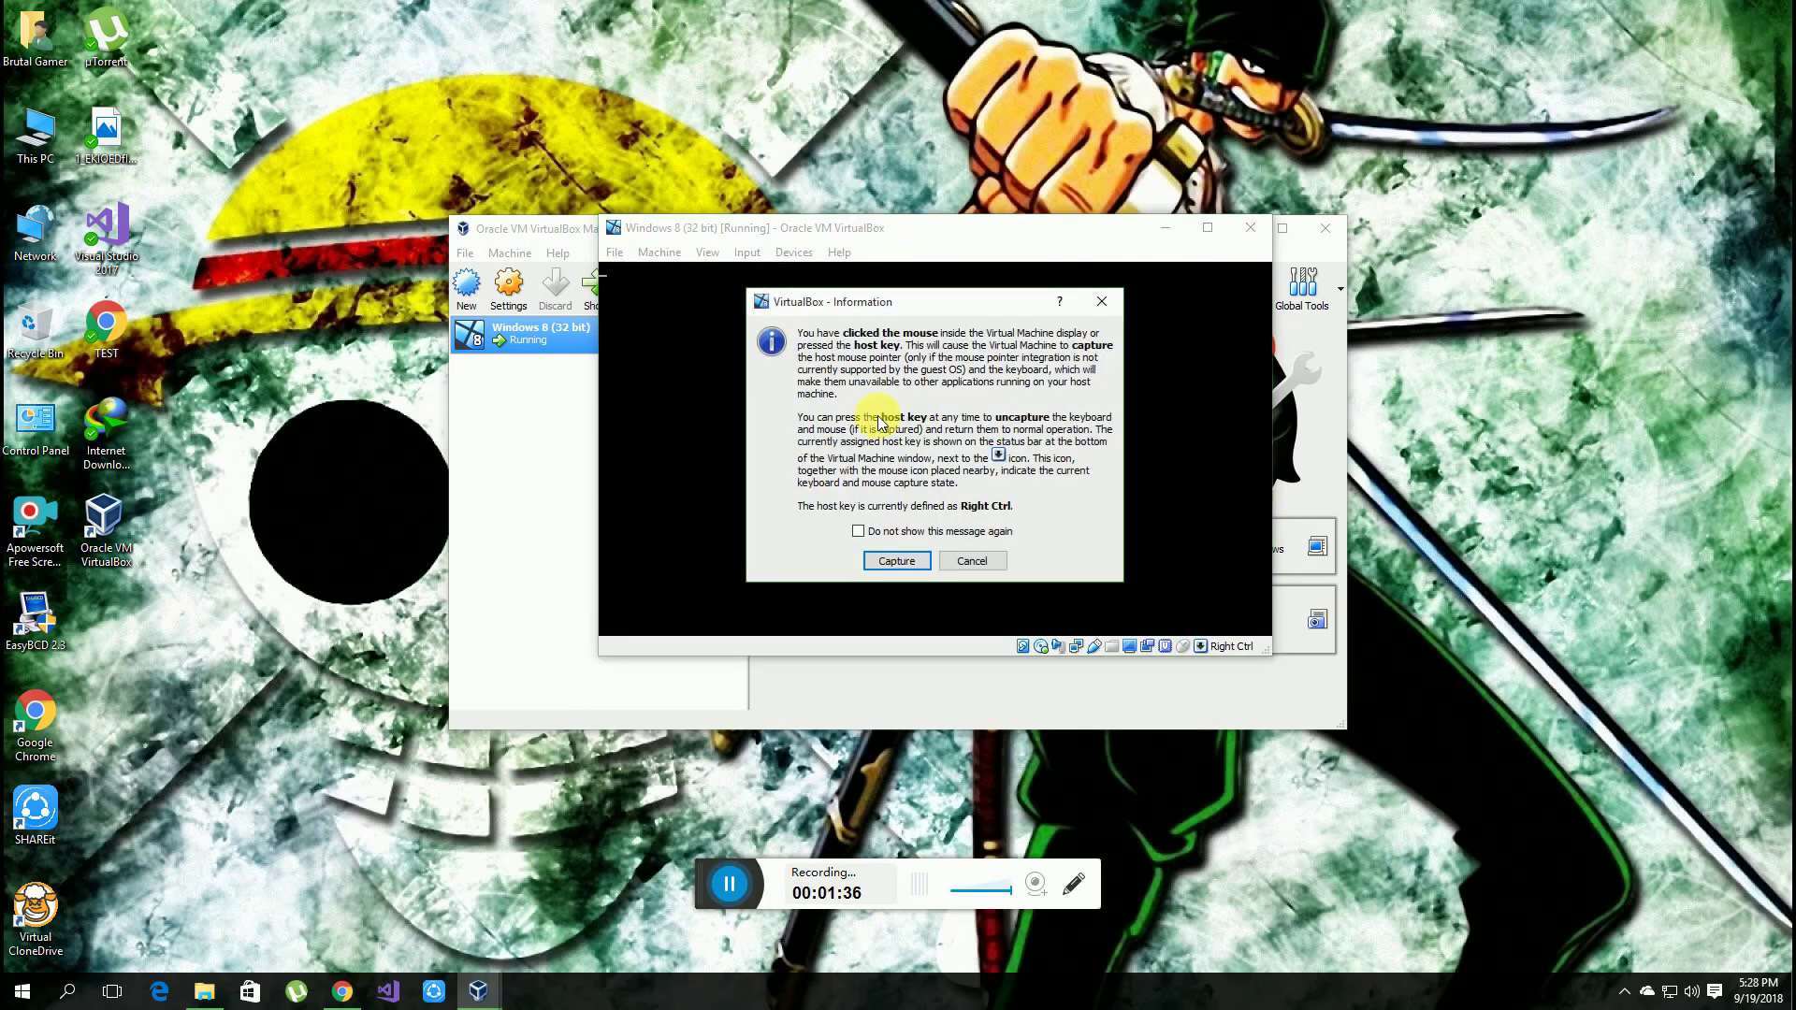
left_click(896, 561)
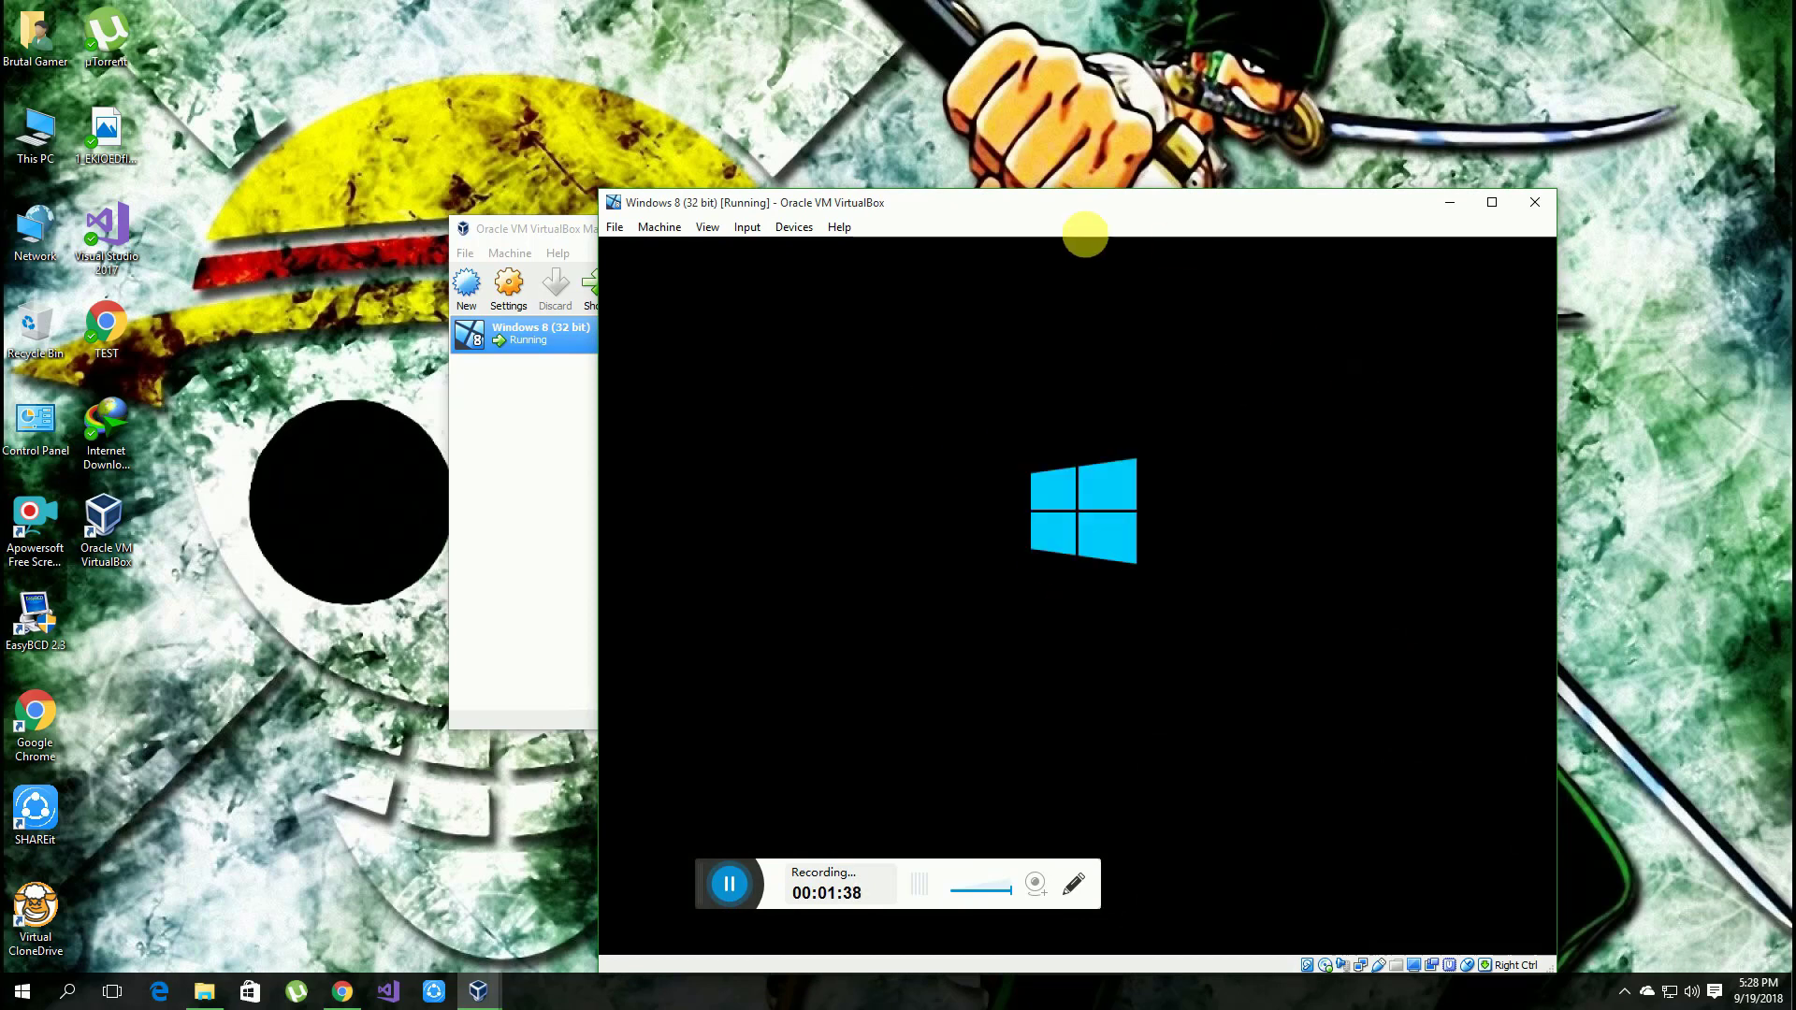
left_click_drag(1051, 201, 827, 58)
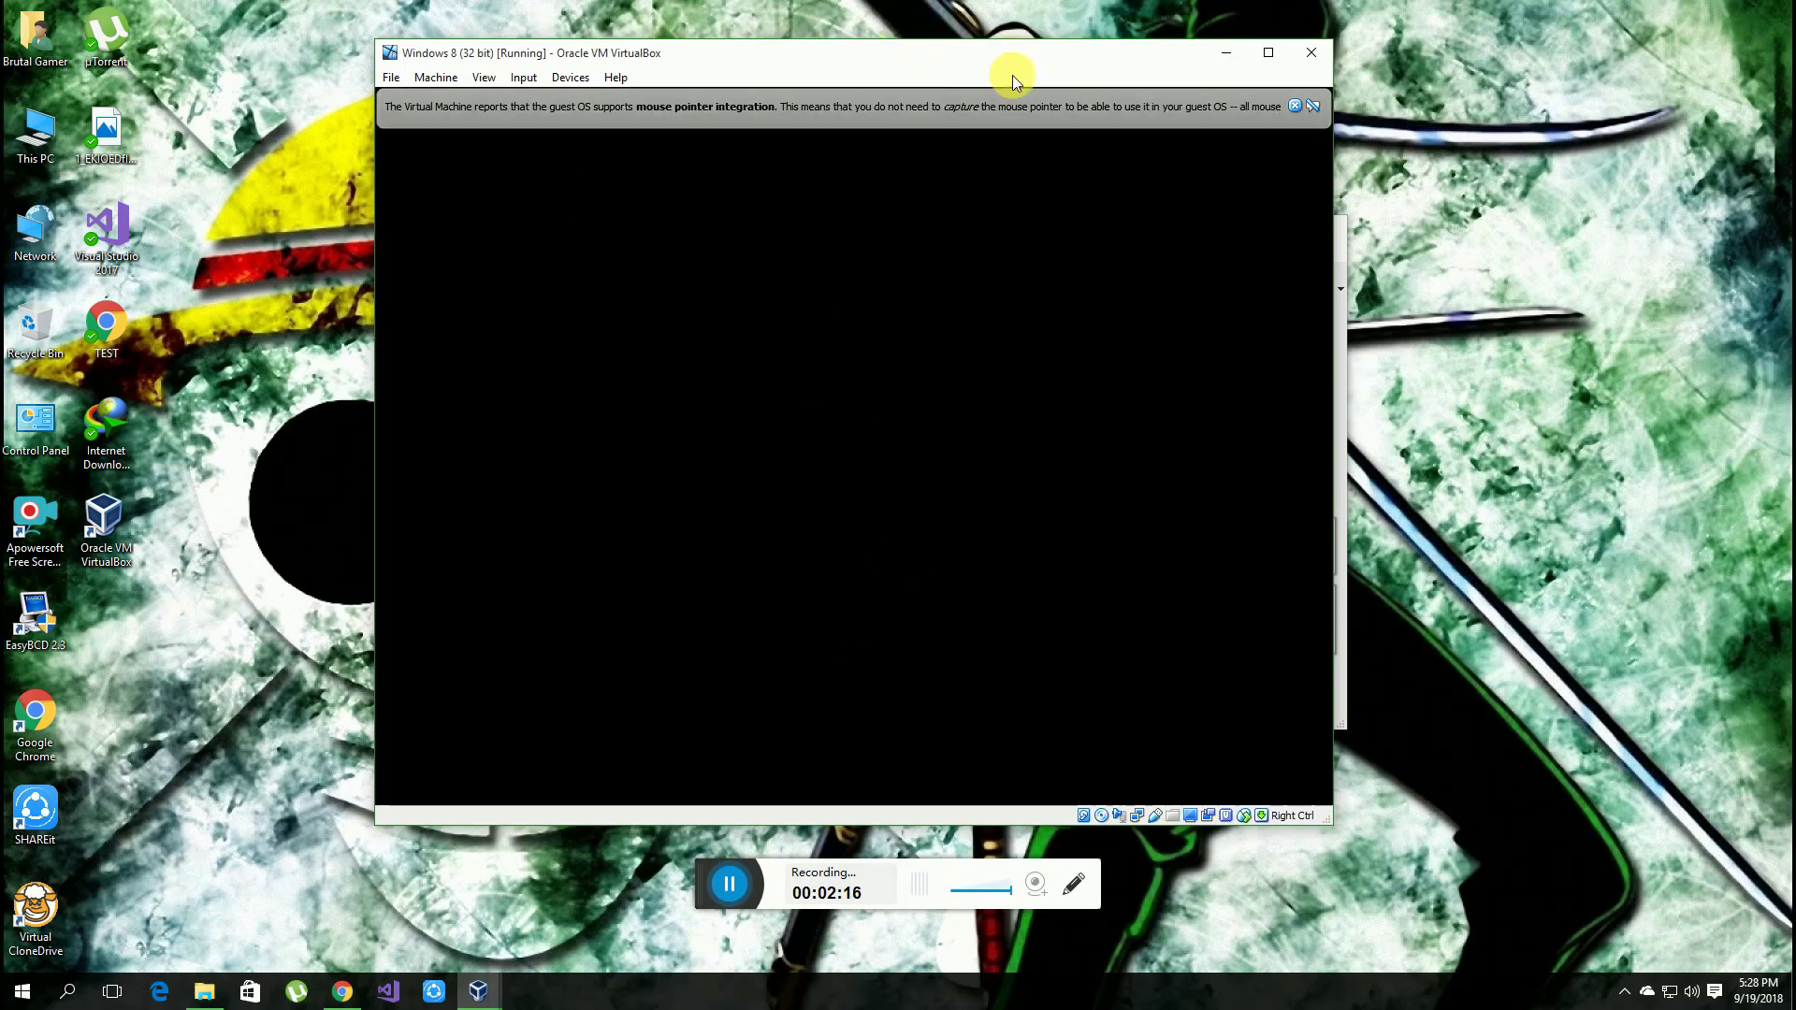
left_click(1294, 106)
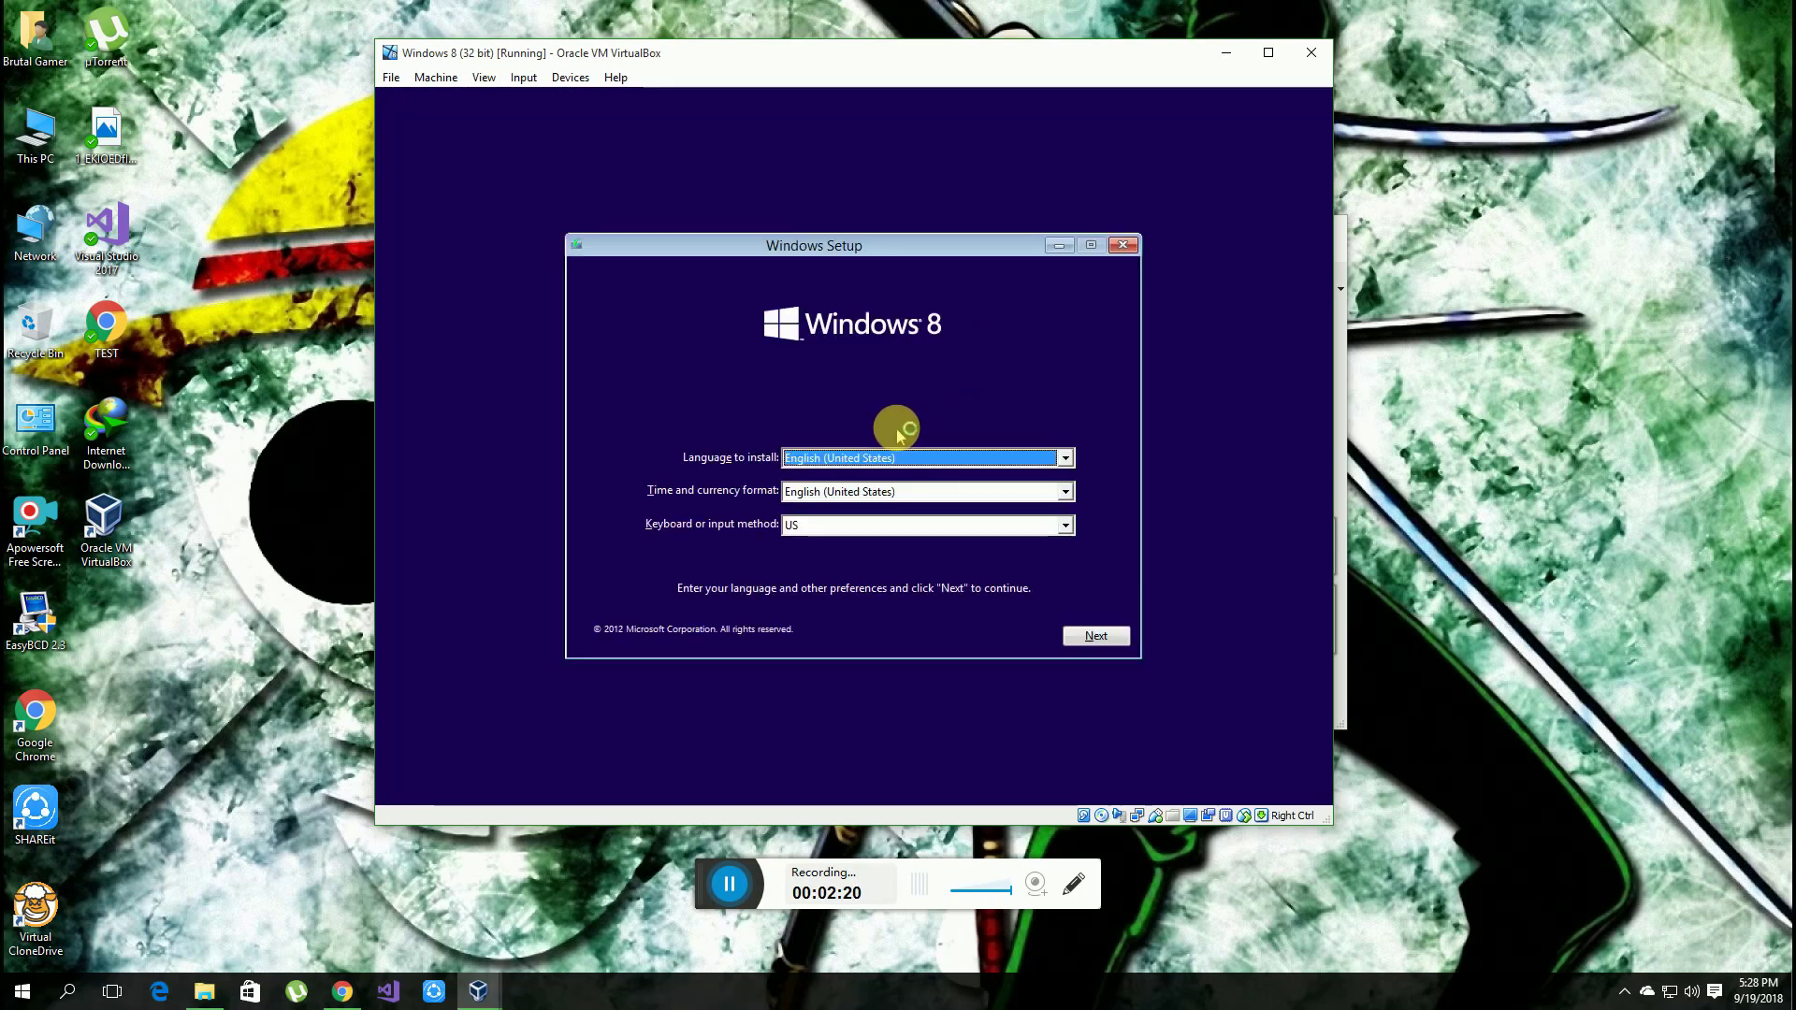
Start the Windows 8 installation with English (United States) and the US keyboard, choosing Windows 8 Pro x86.
left_click(1086, 635)
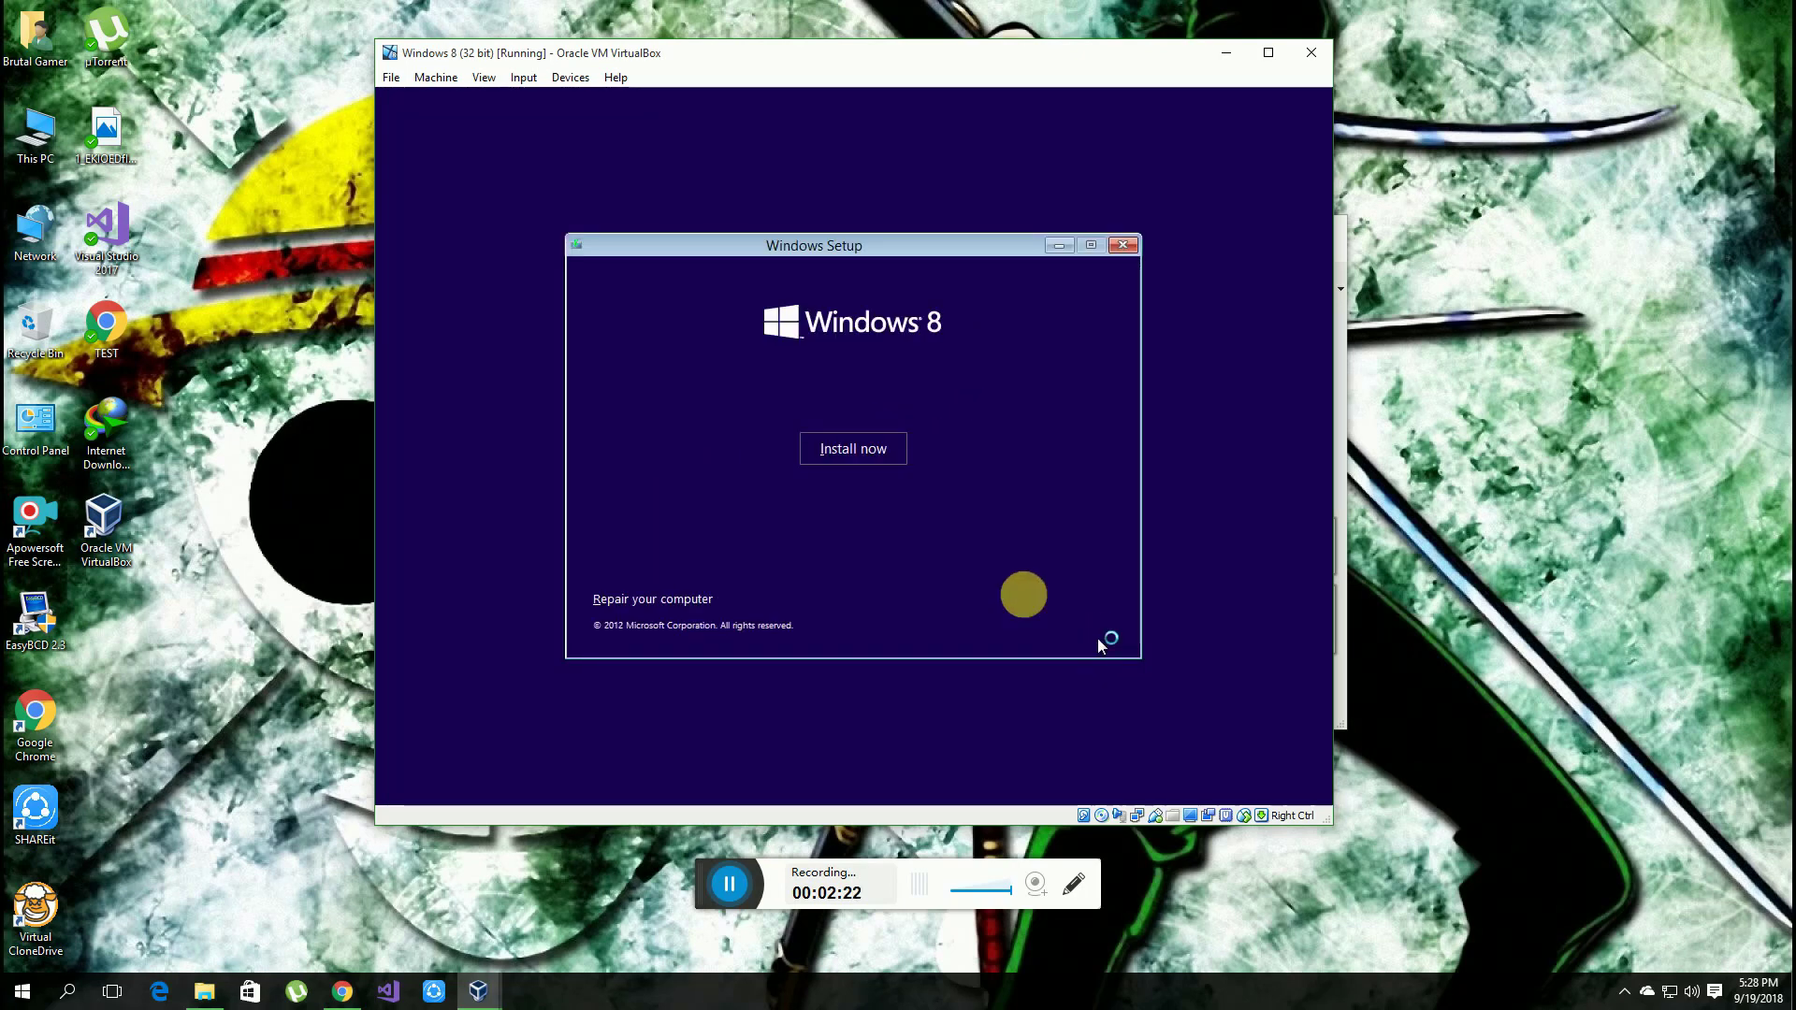
left_click(876, 462)
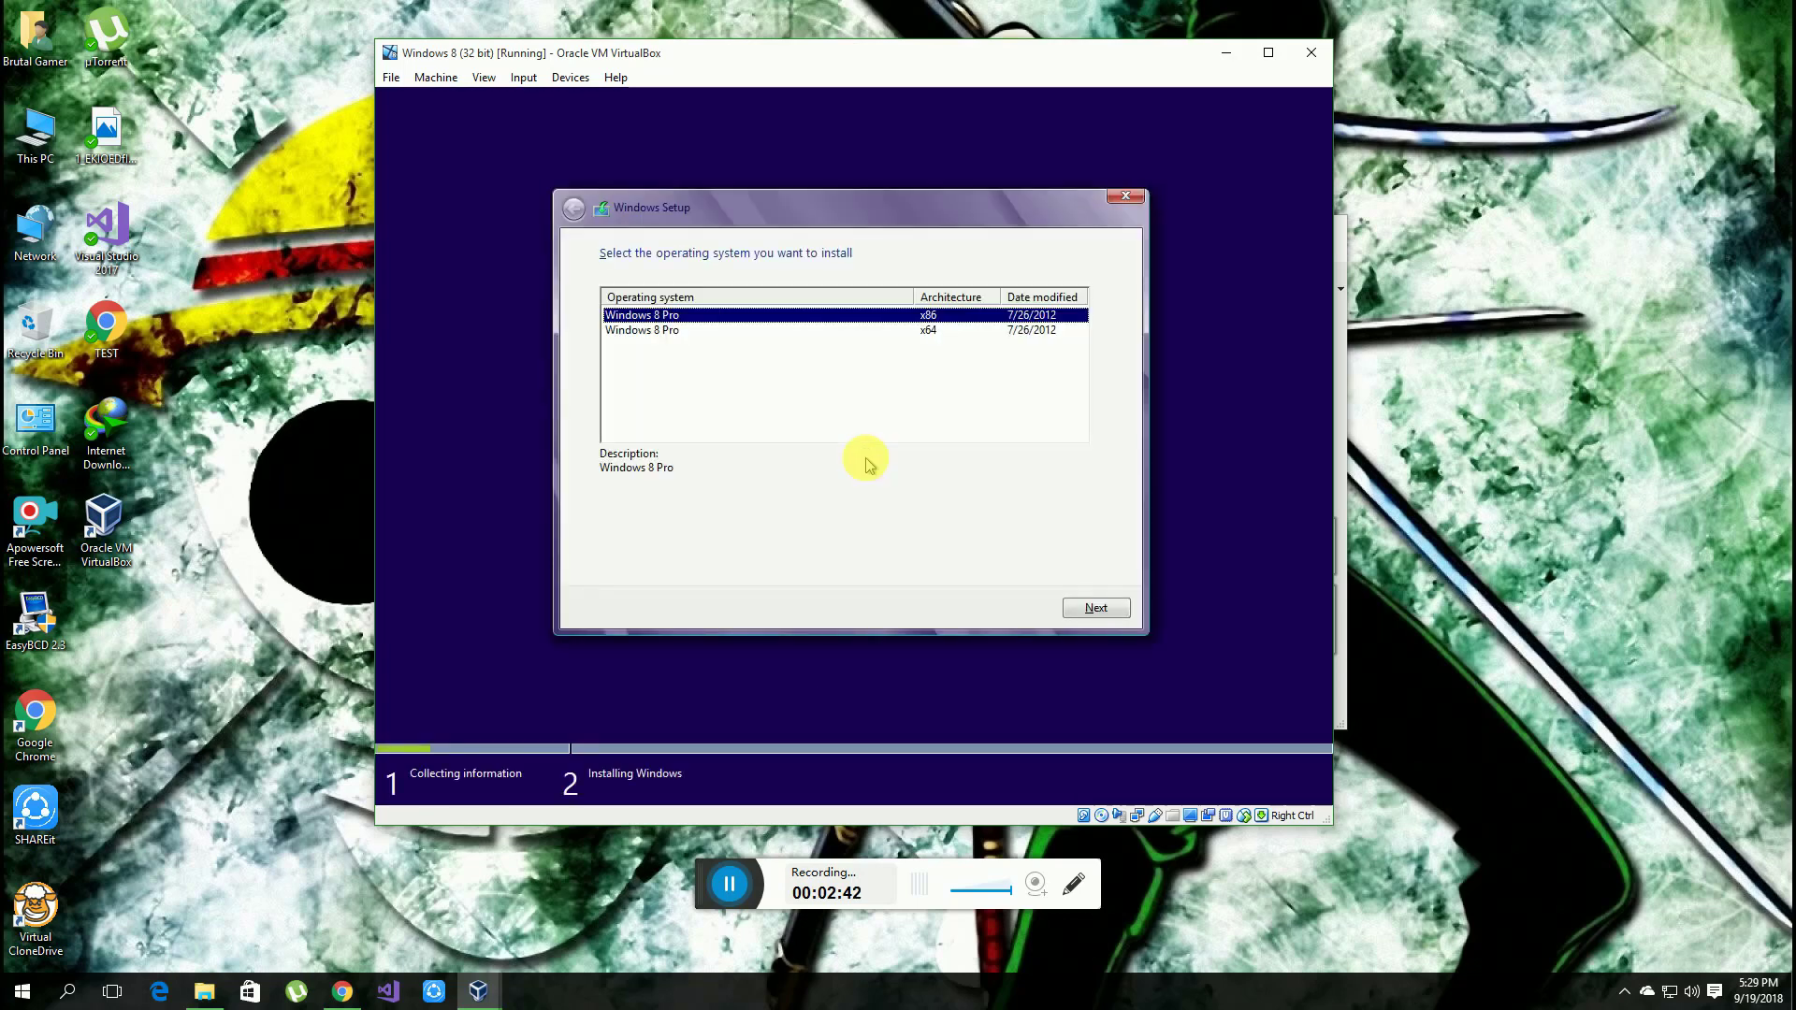
left_click(1096, 609)
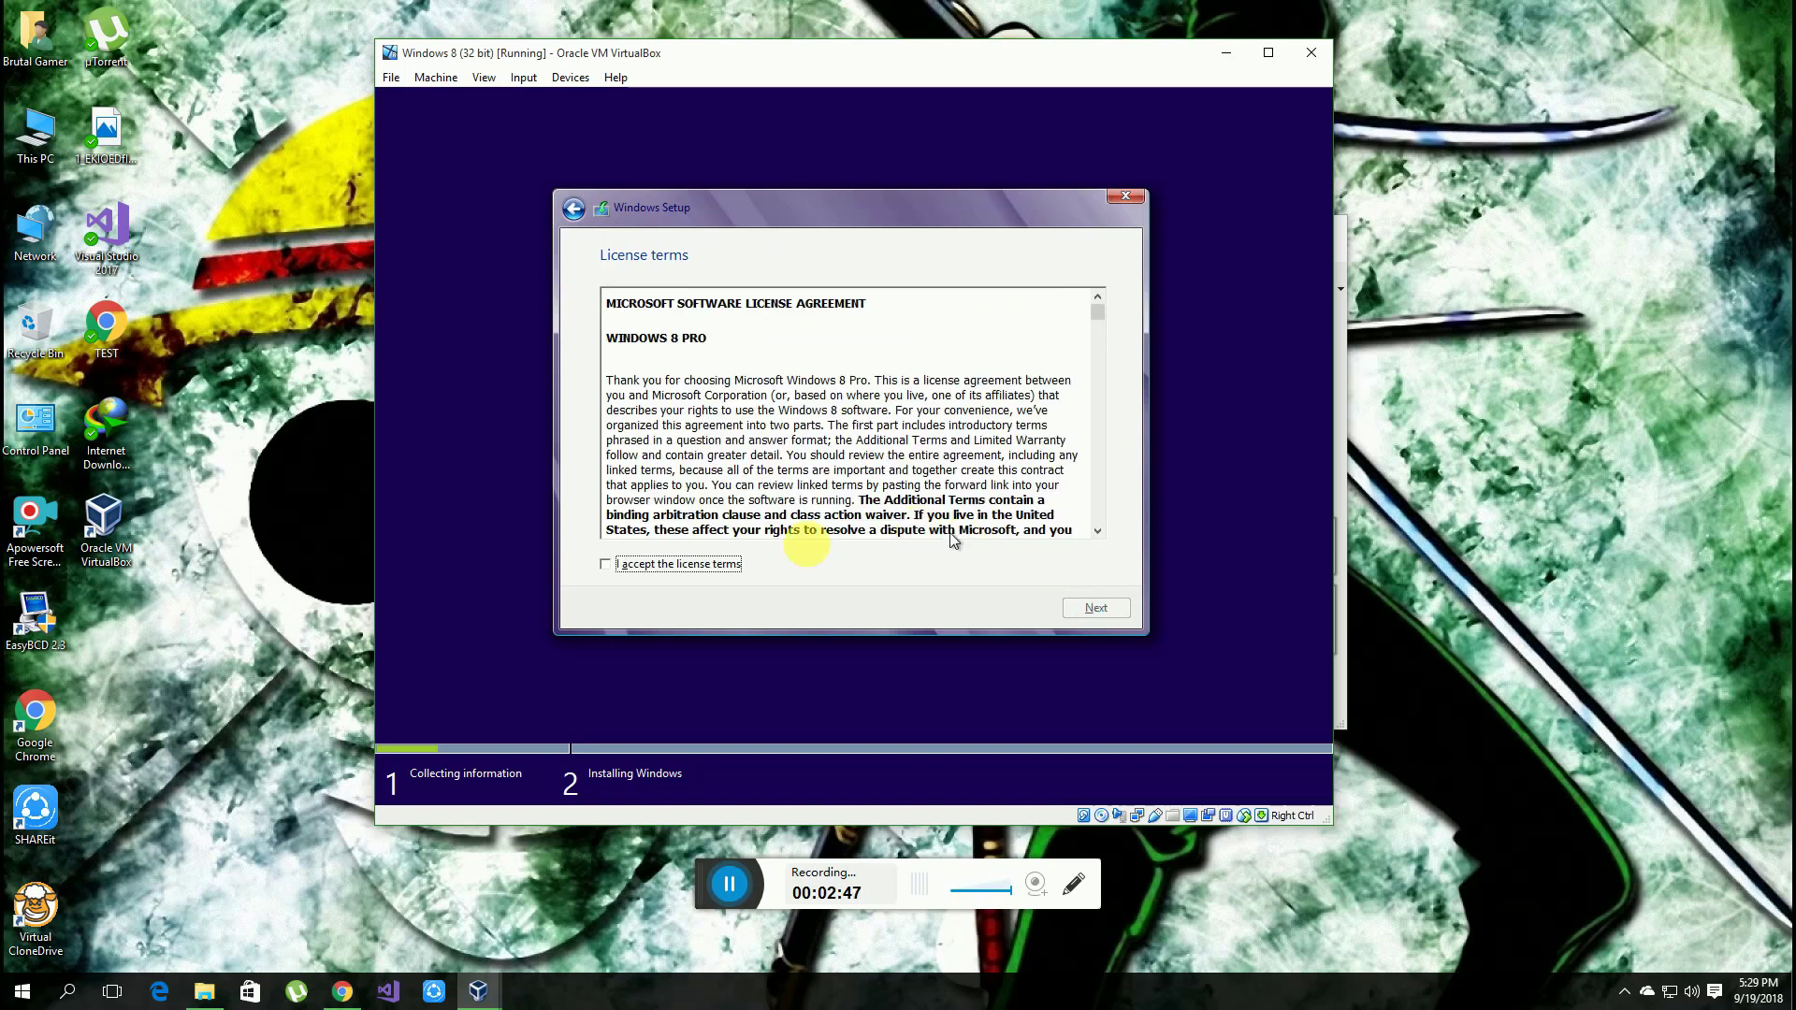
Accept the Windows 8 Pro license terms and choose the custom installation type.
left_click(643, 563)
left_click(1092, 609)
left_click(879, 482)
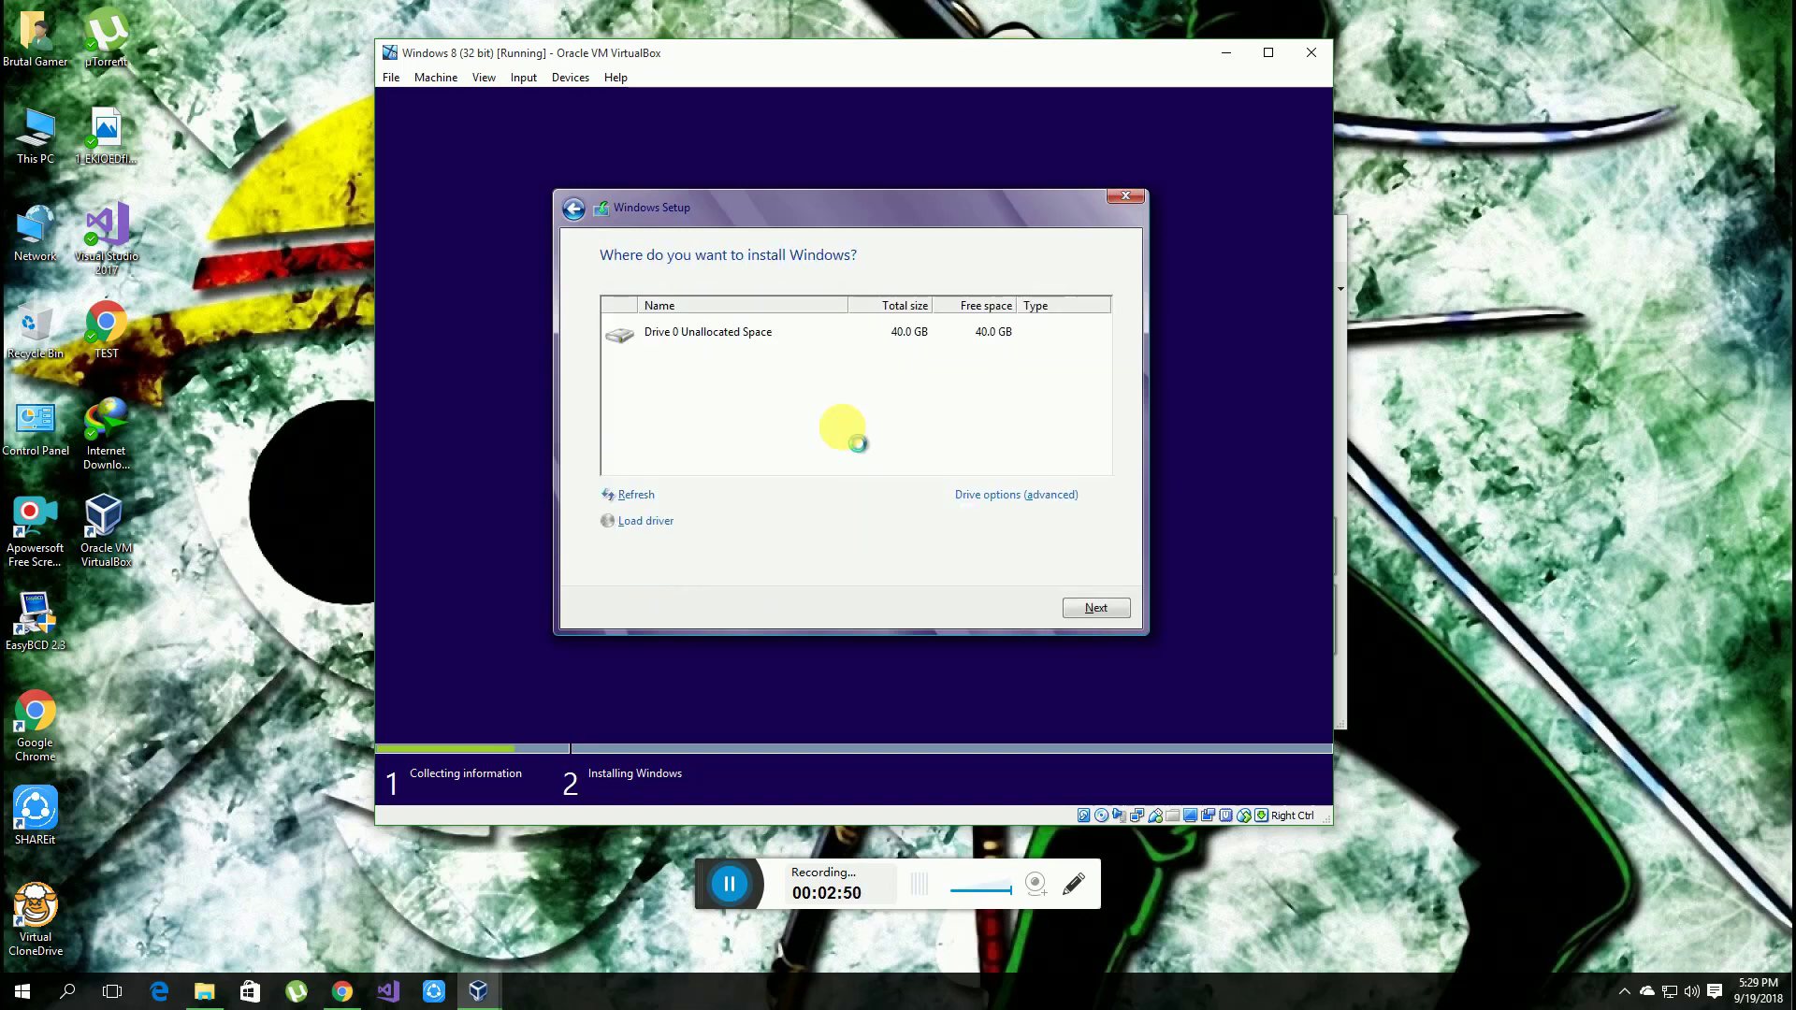
Create a new partition from all of Drive 0's unallocated space, accept the additional system partitions, and start installing Windows.
left_click(1007, 493)
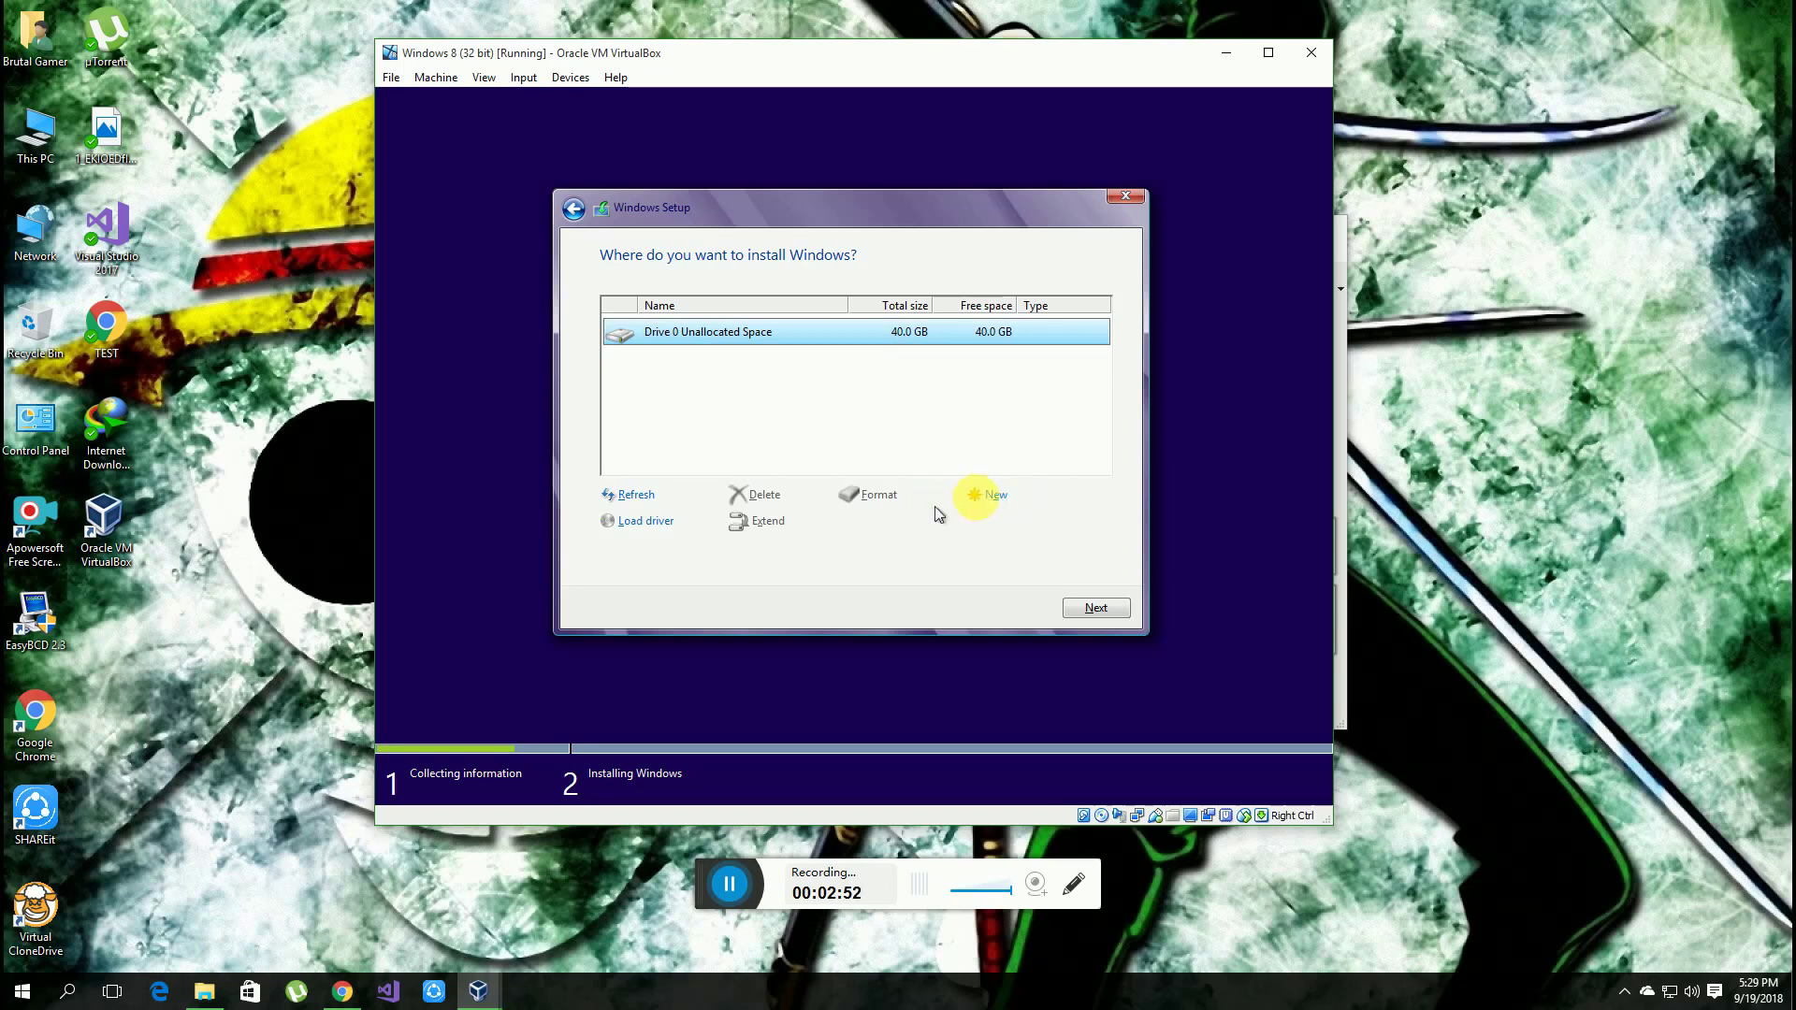
left_click(978, 495)
left_click(1029, 519)
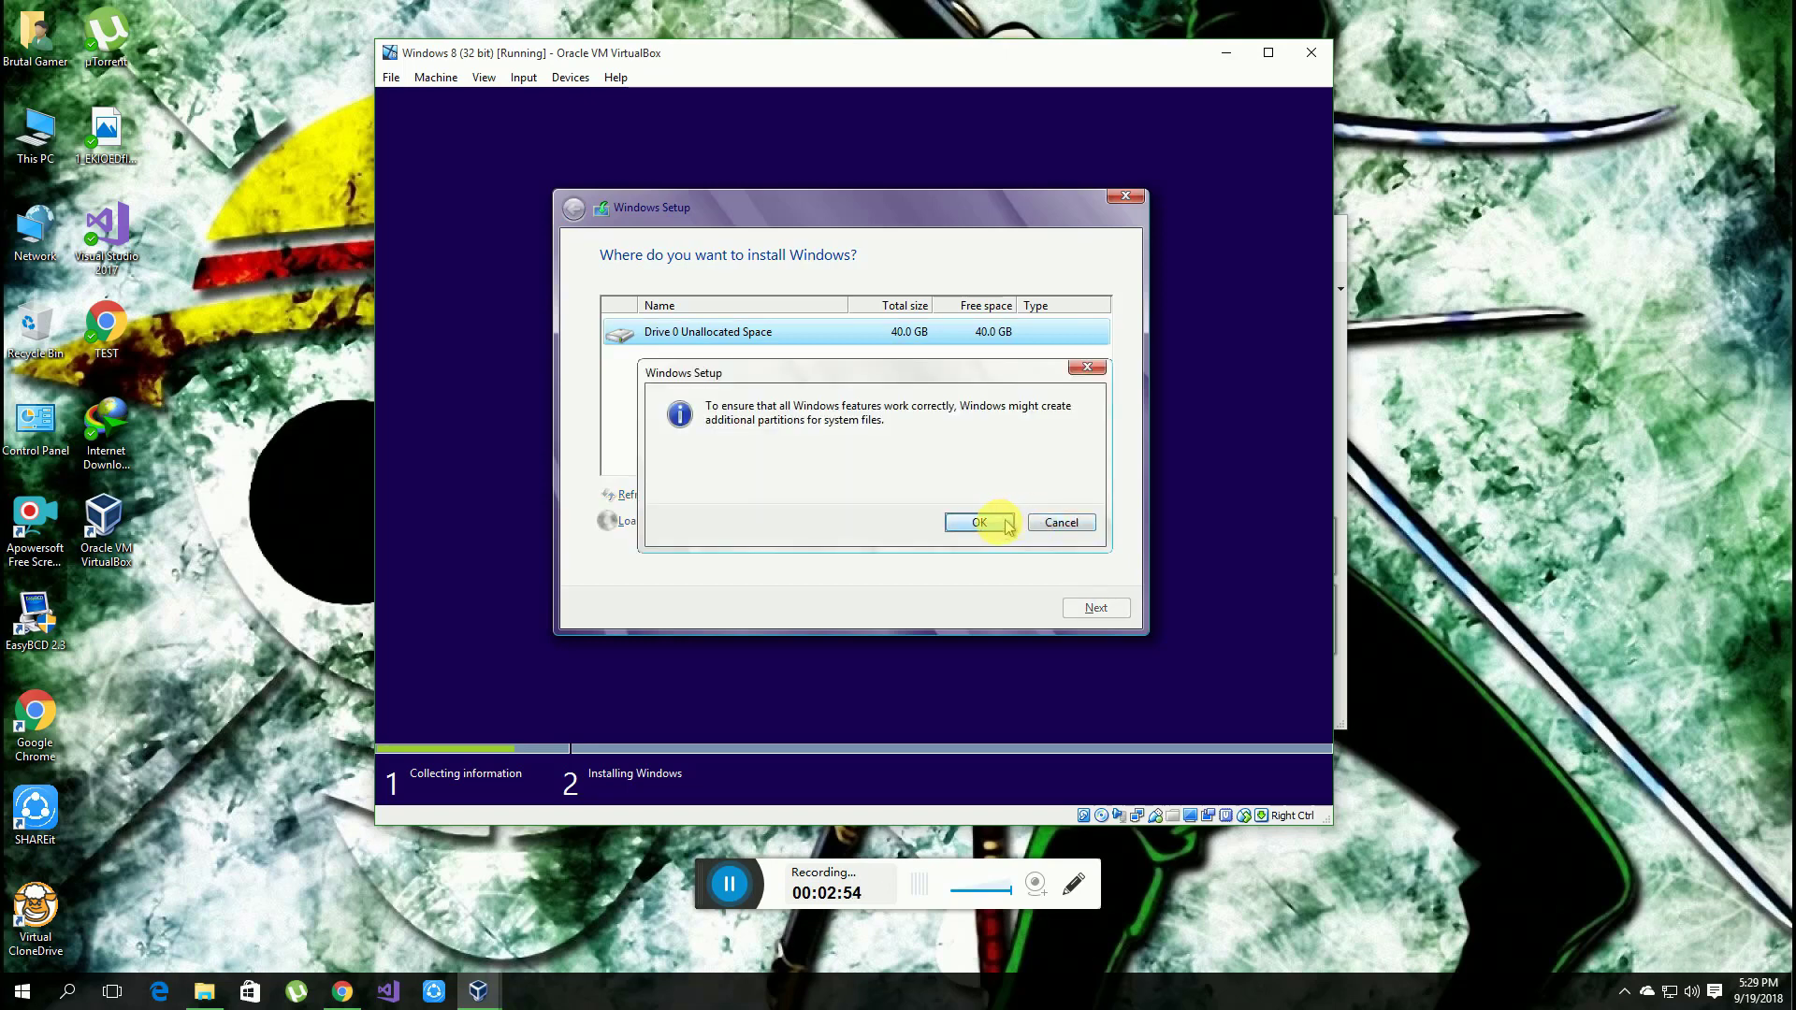
left_click(993, 522)
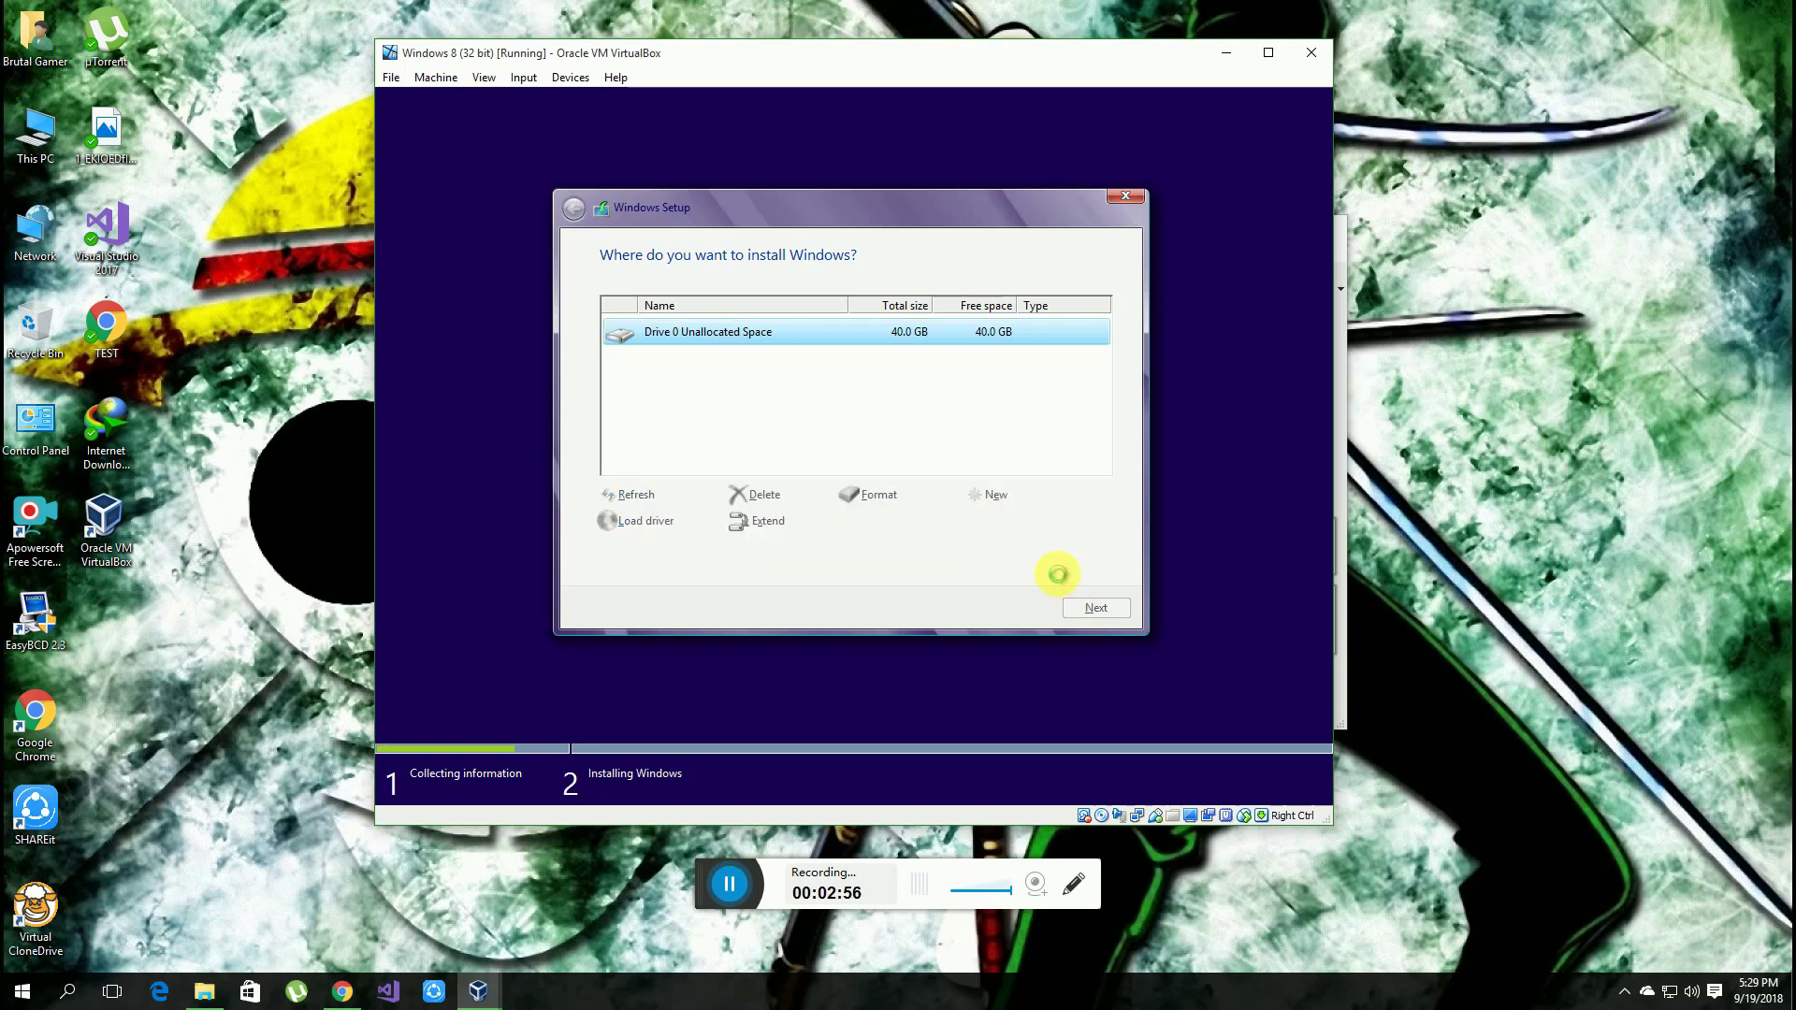
left_click(1094, 608)
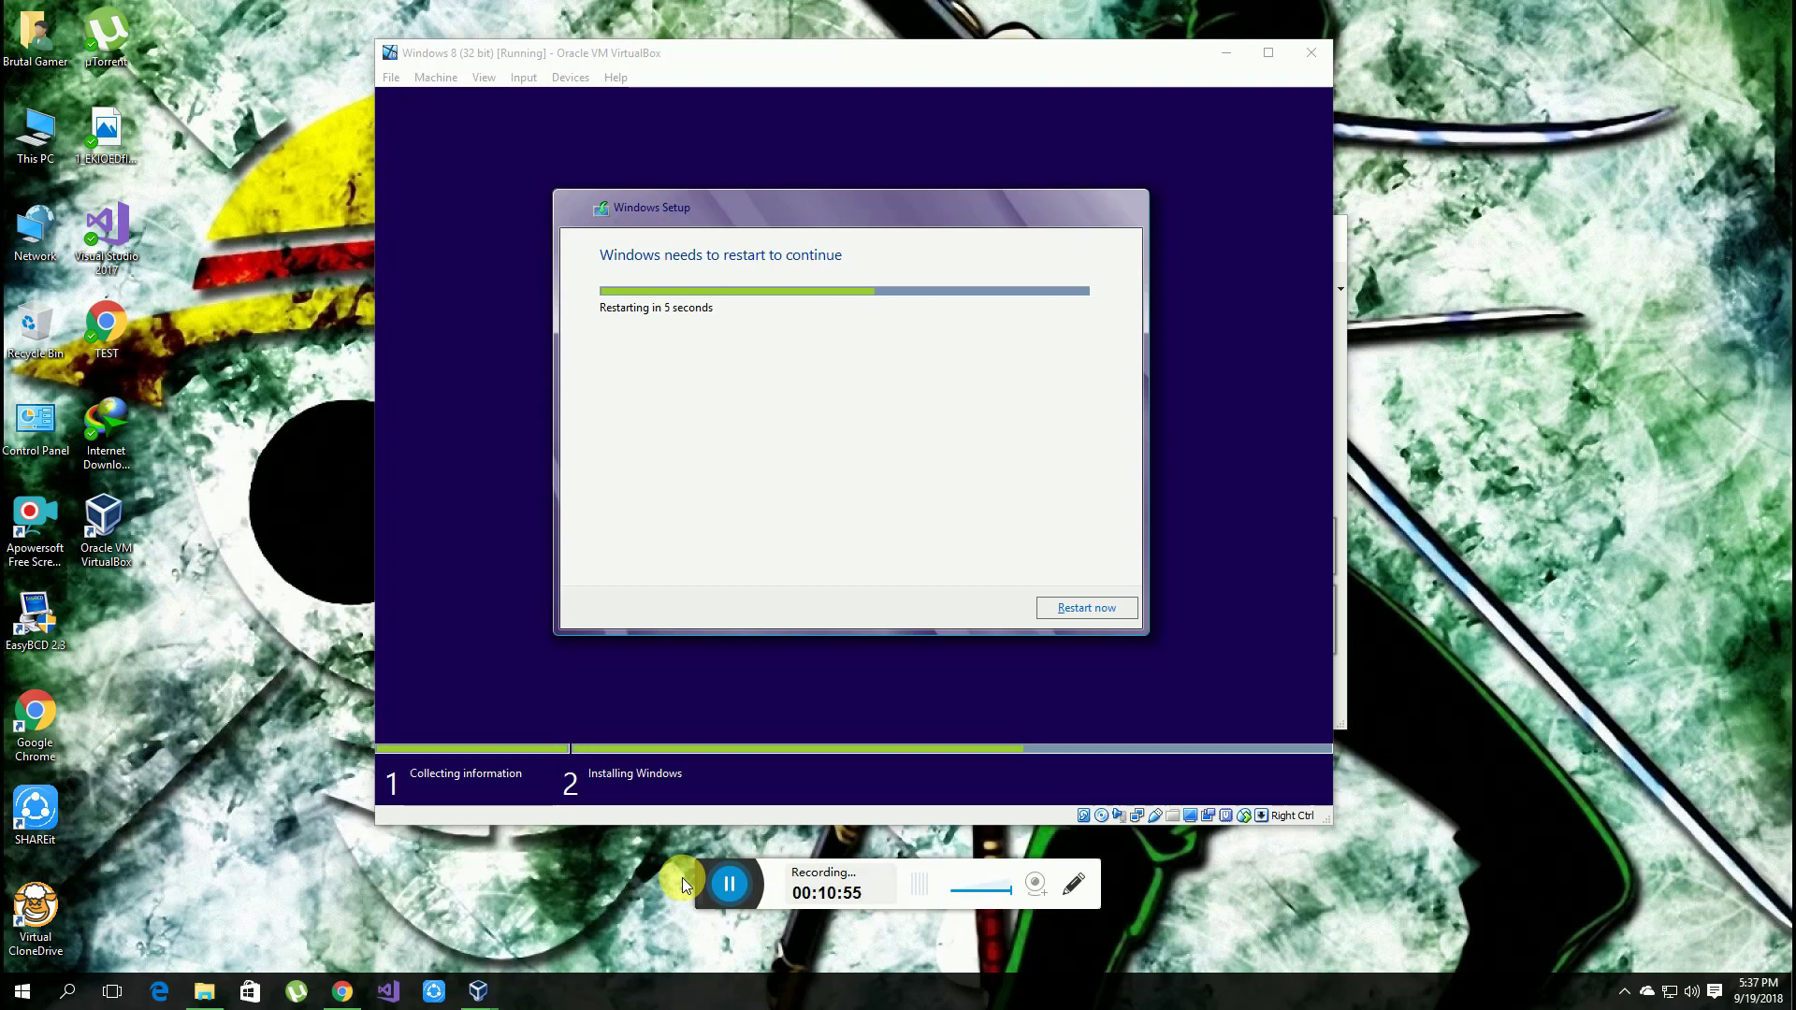
Detach the installation disc from the machine's virtual optical drive before Windows Setup restarts.
left_click(530, 77)
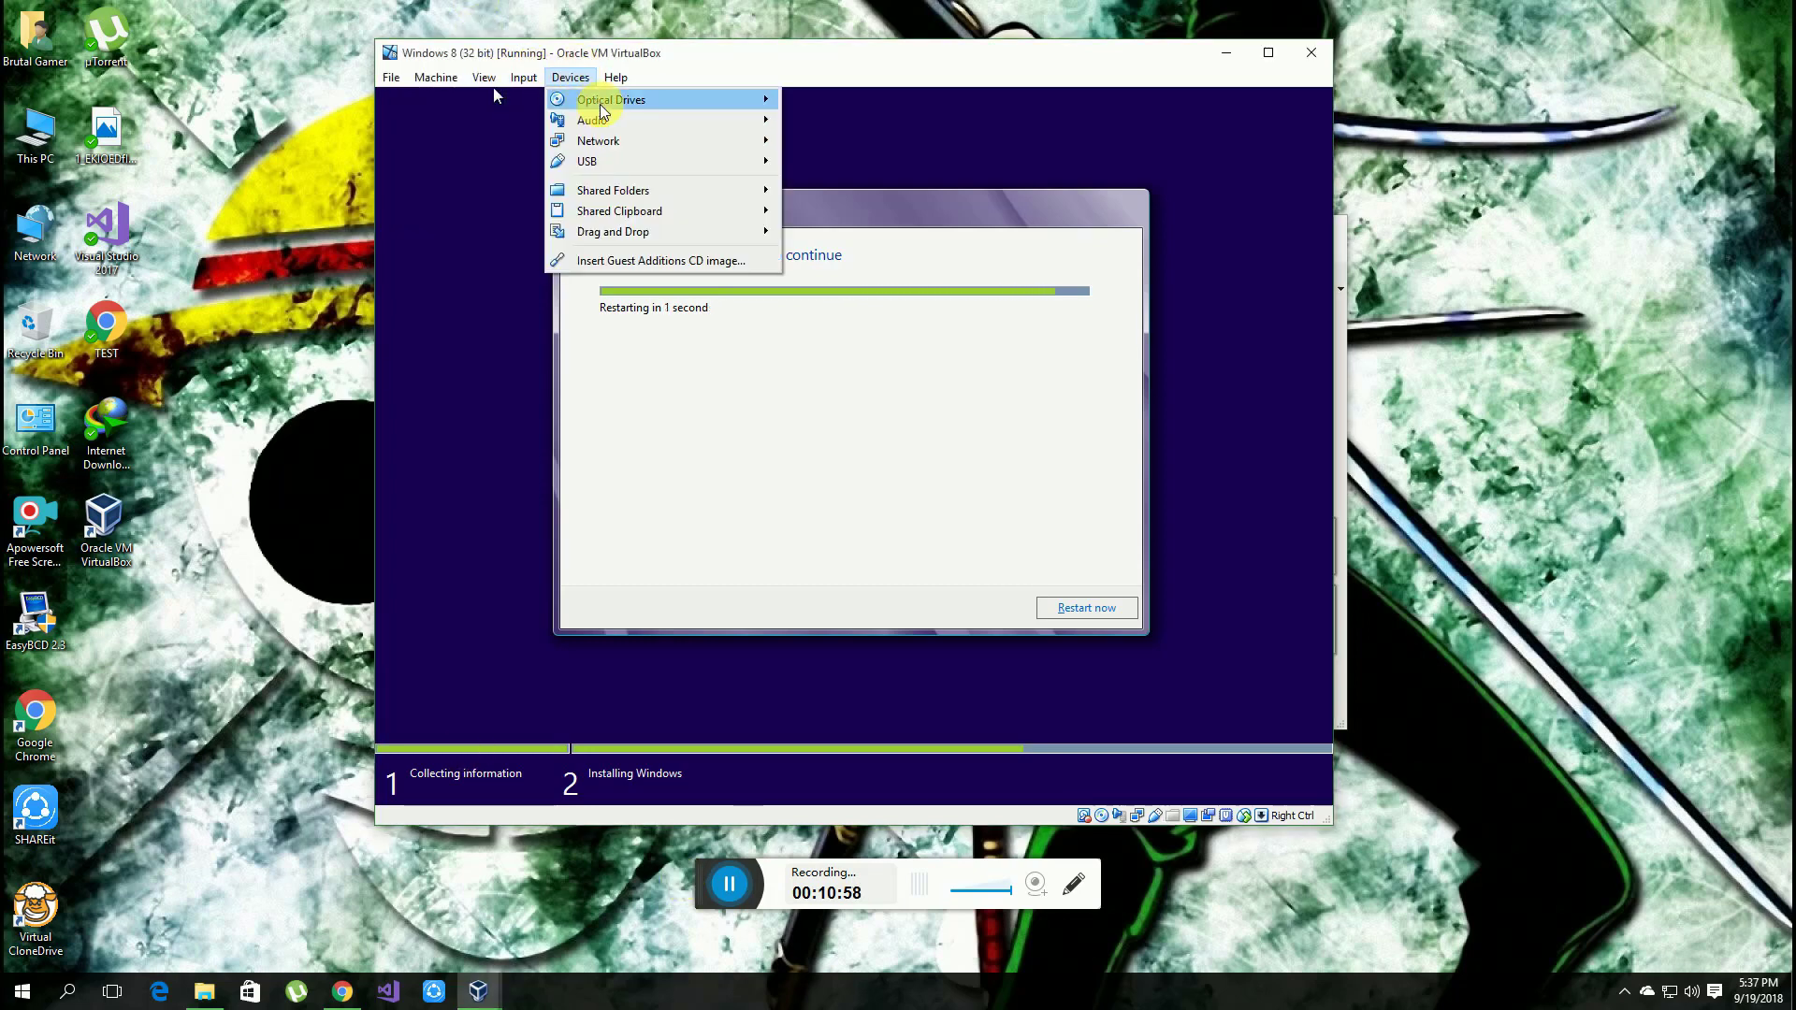
mouse_move(617, 99)
left_click(840, 136)
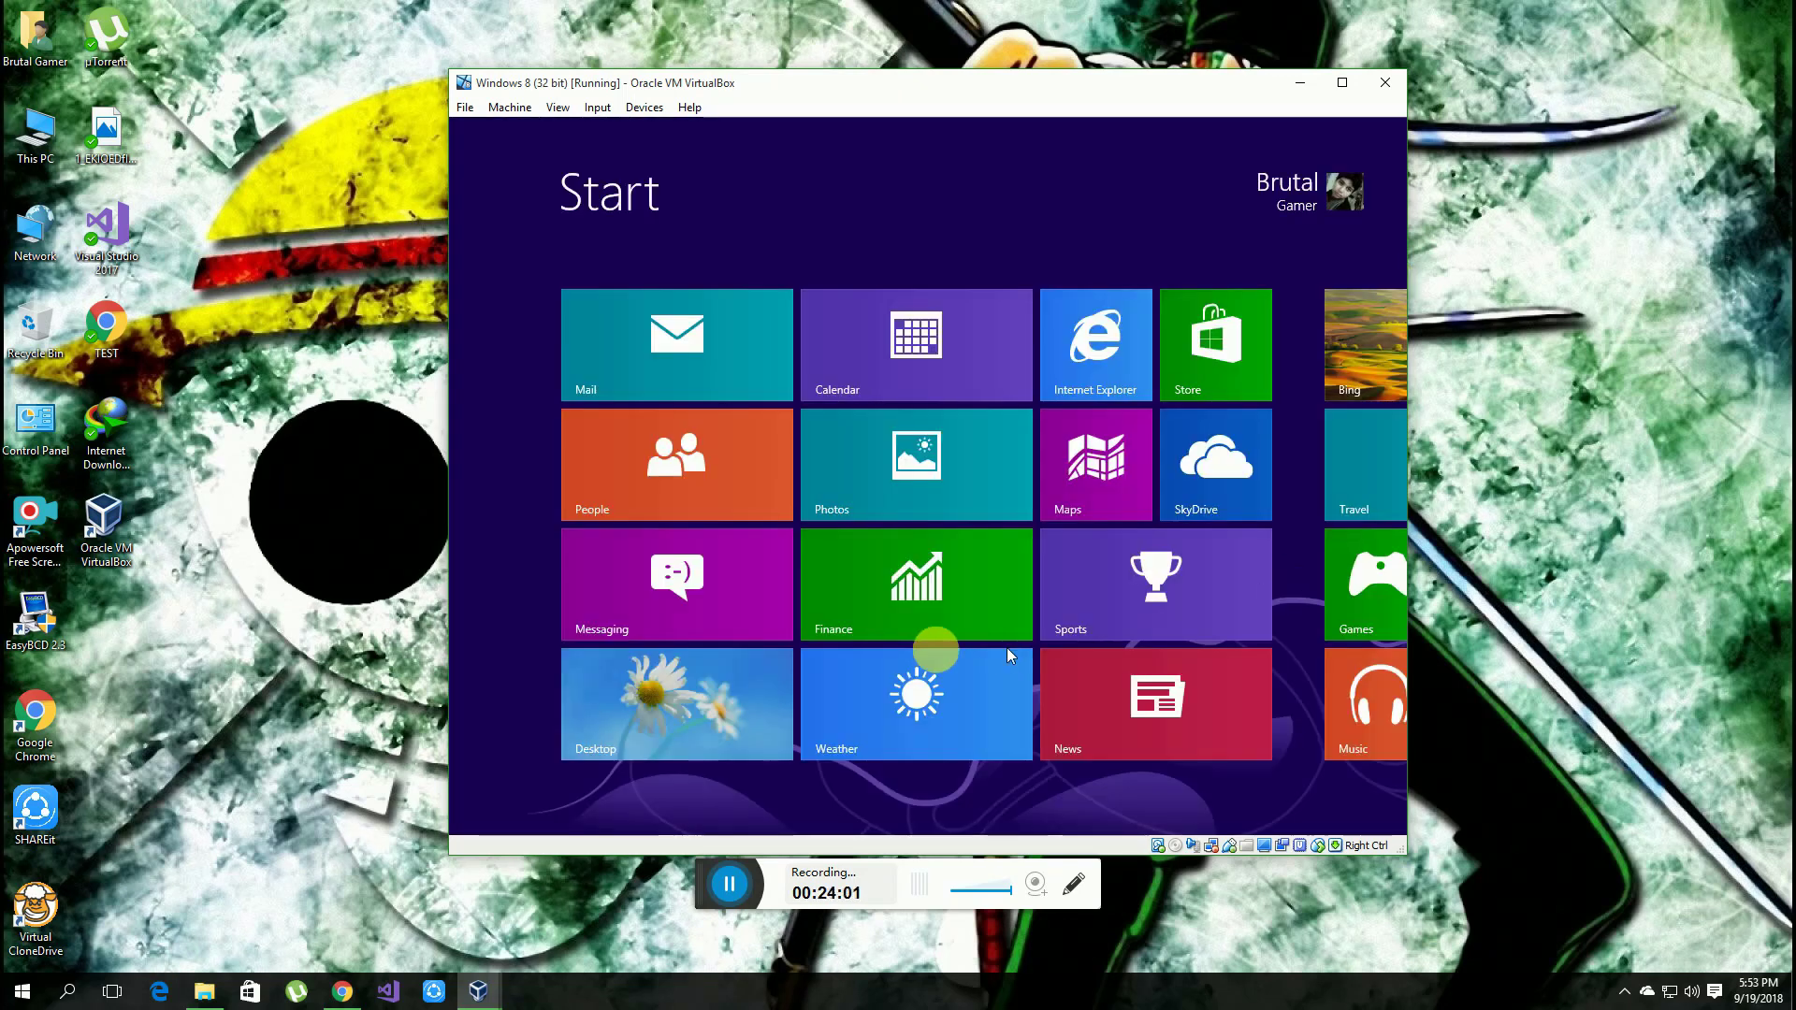
Open the Windows 8 desktop from the Start screen and refresh it twice.
left_click(678, 685)
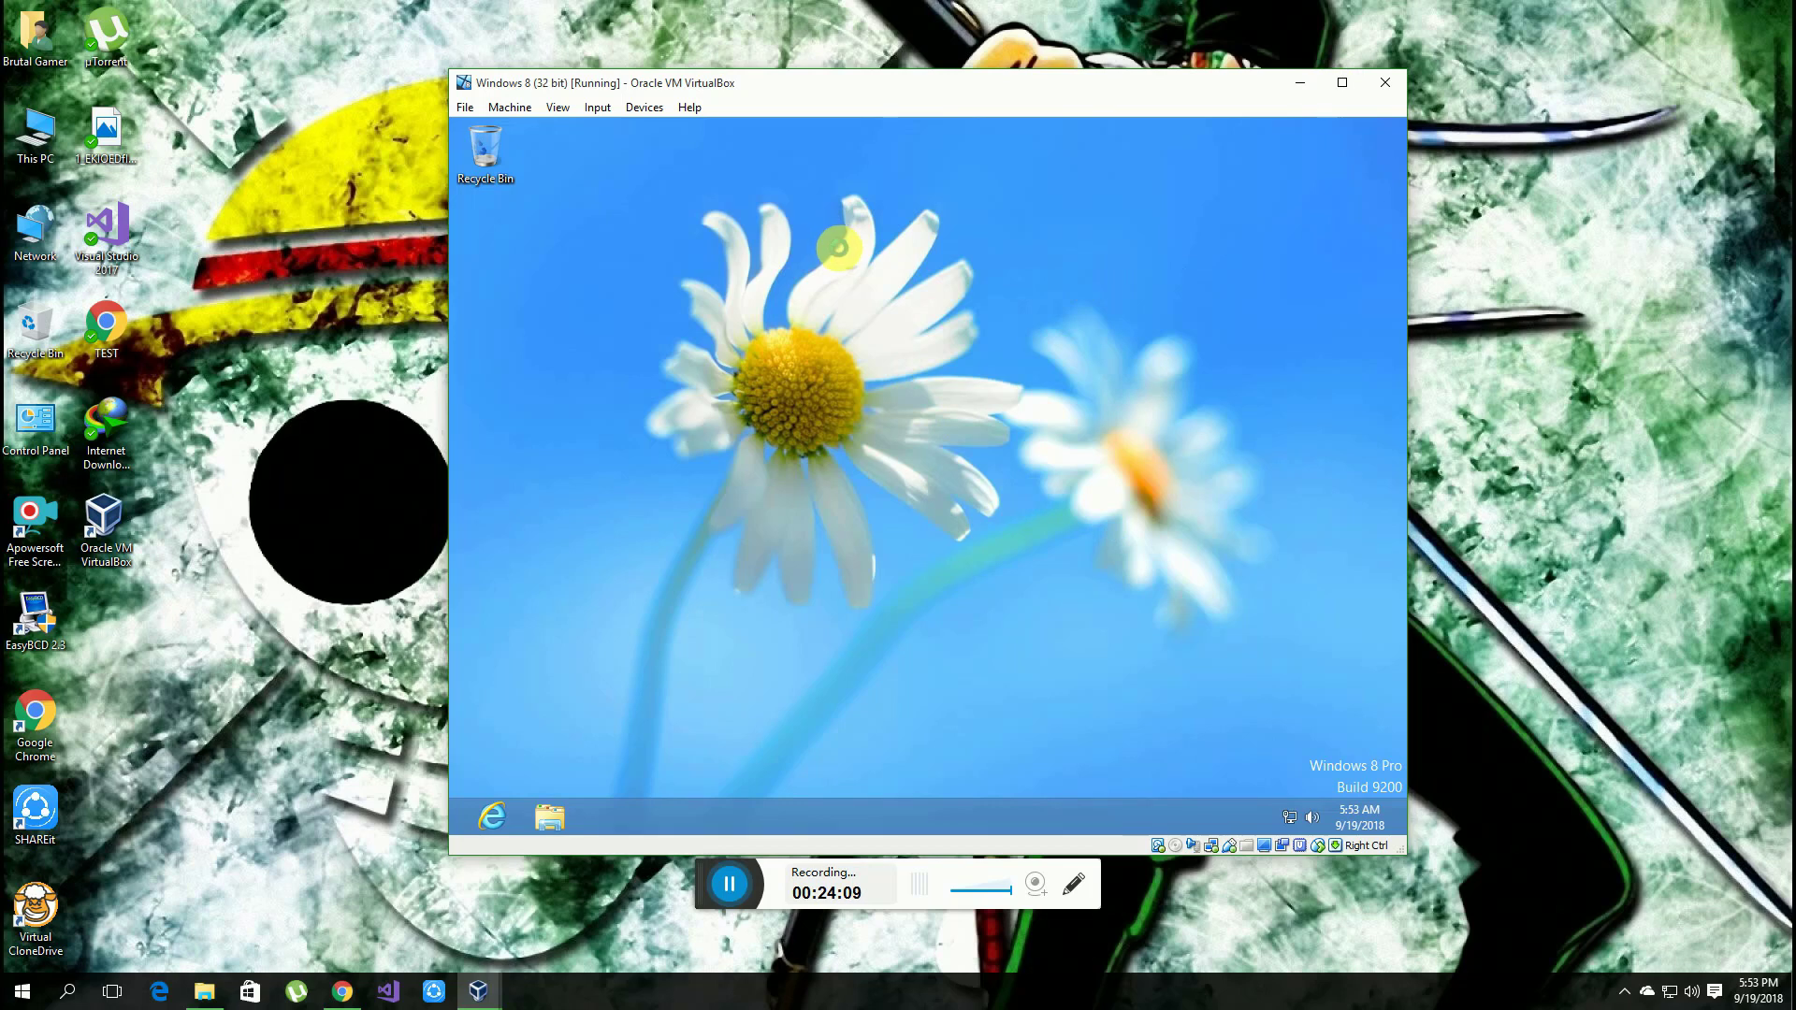
right_click(837, 245)
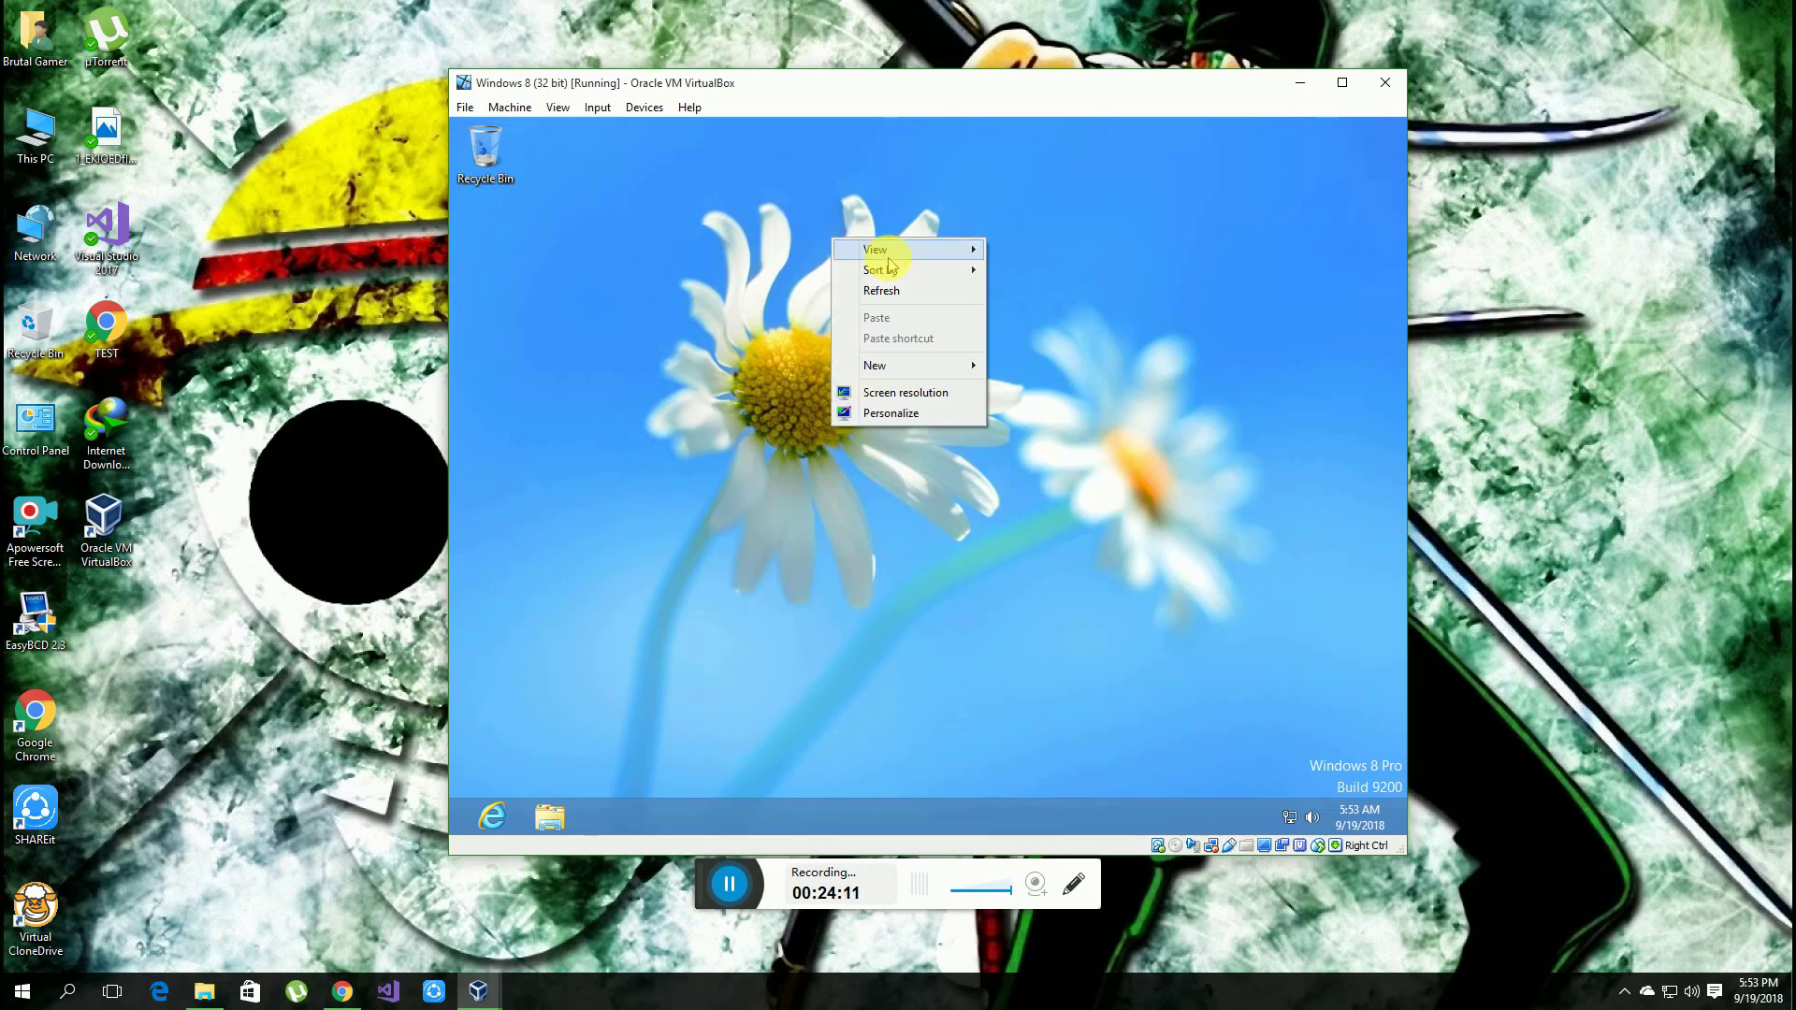
mouse_move(886, 253)
left_click(900, 290)
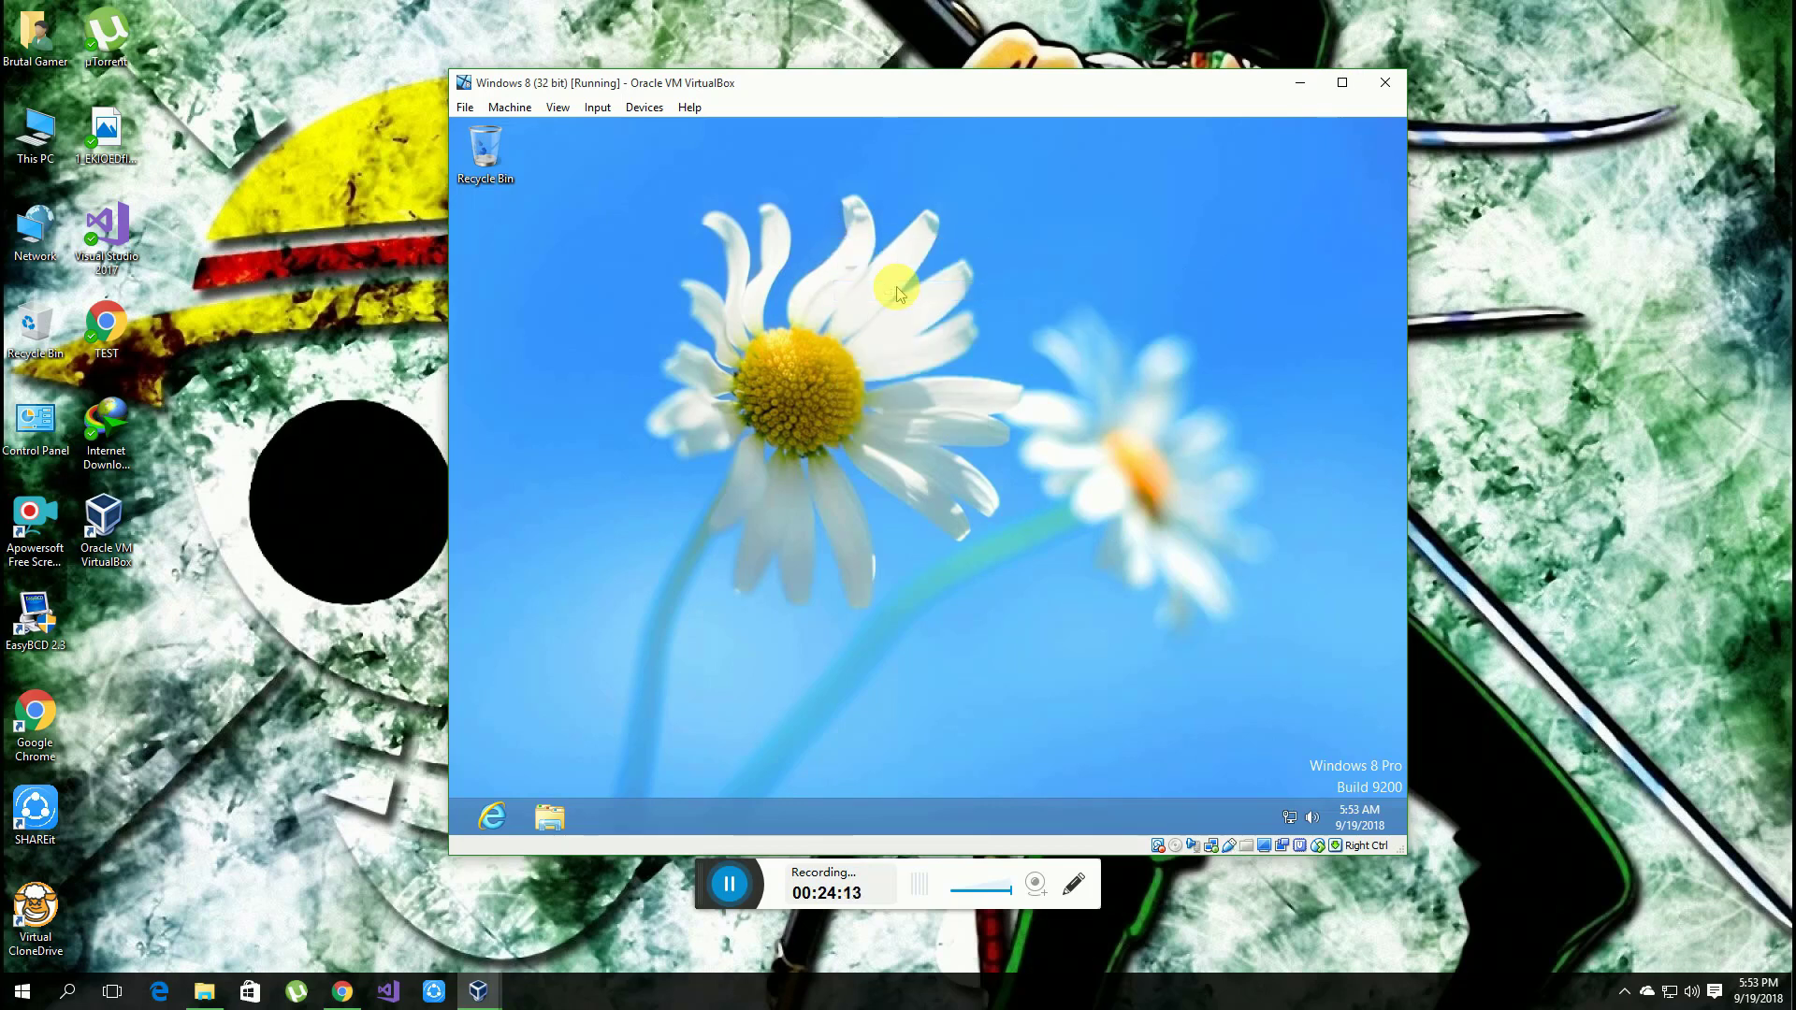
right_click(896, 290)
left_click(946, 341)
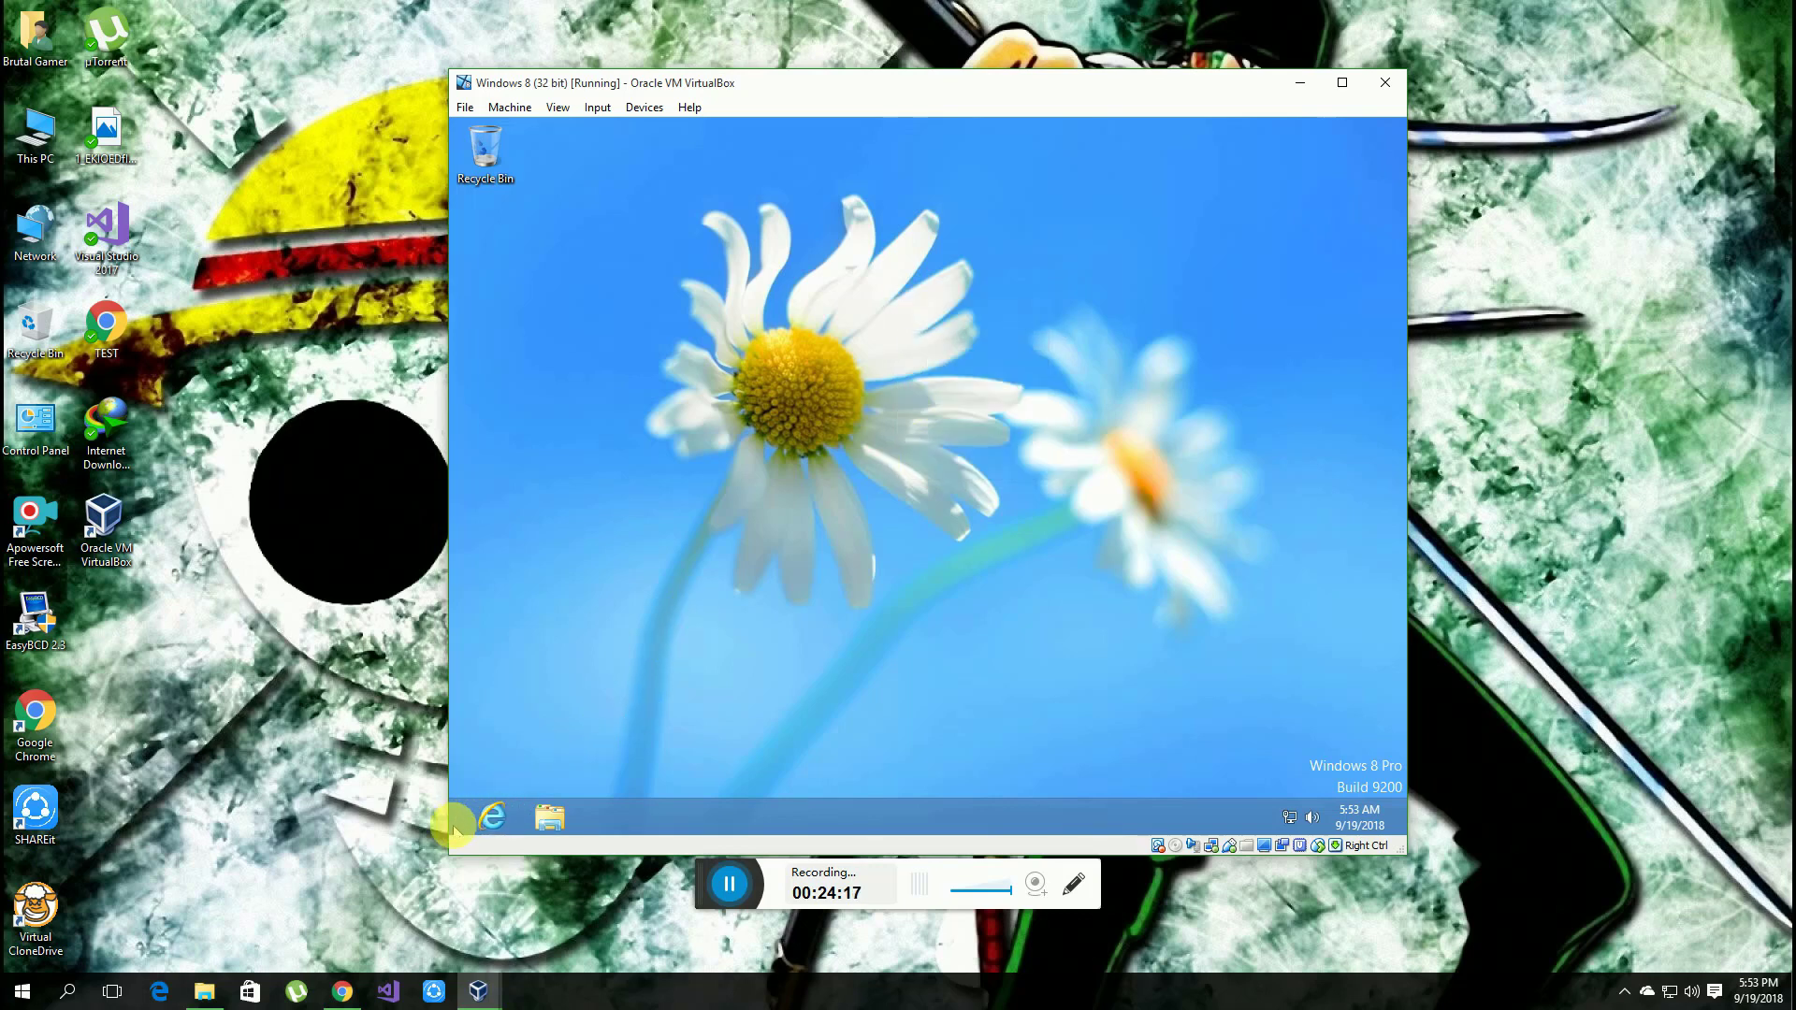
Set the Windows 8 screen resolution to 1280 × 1024, keep the changes, and maximize the virtual machine's window.
right_click(686, 549)
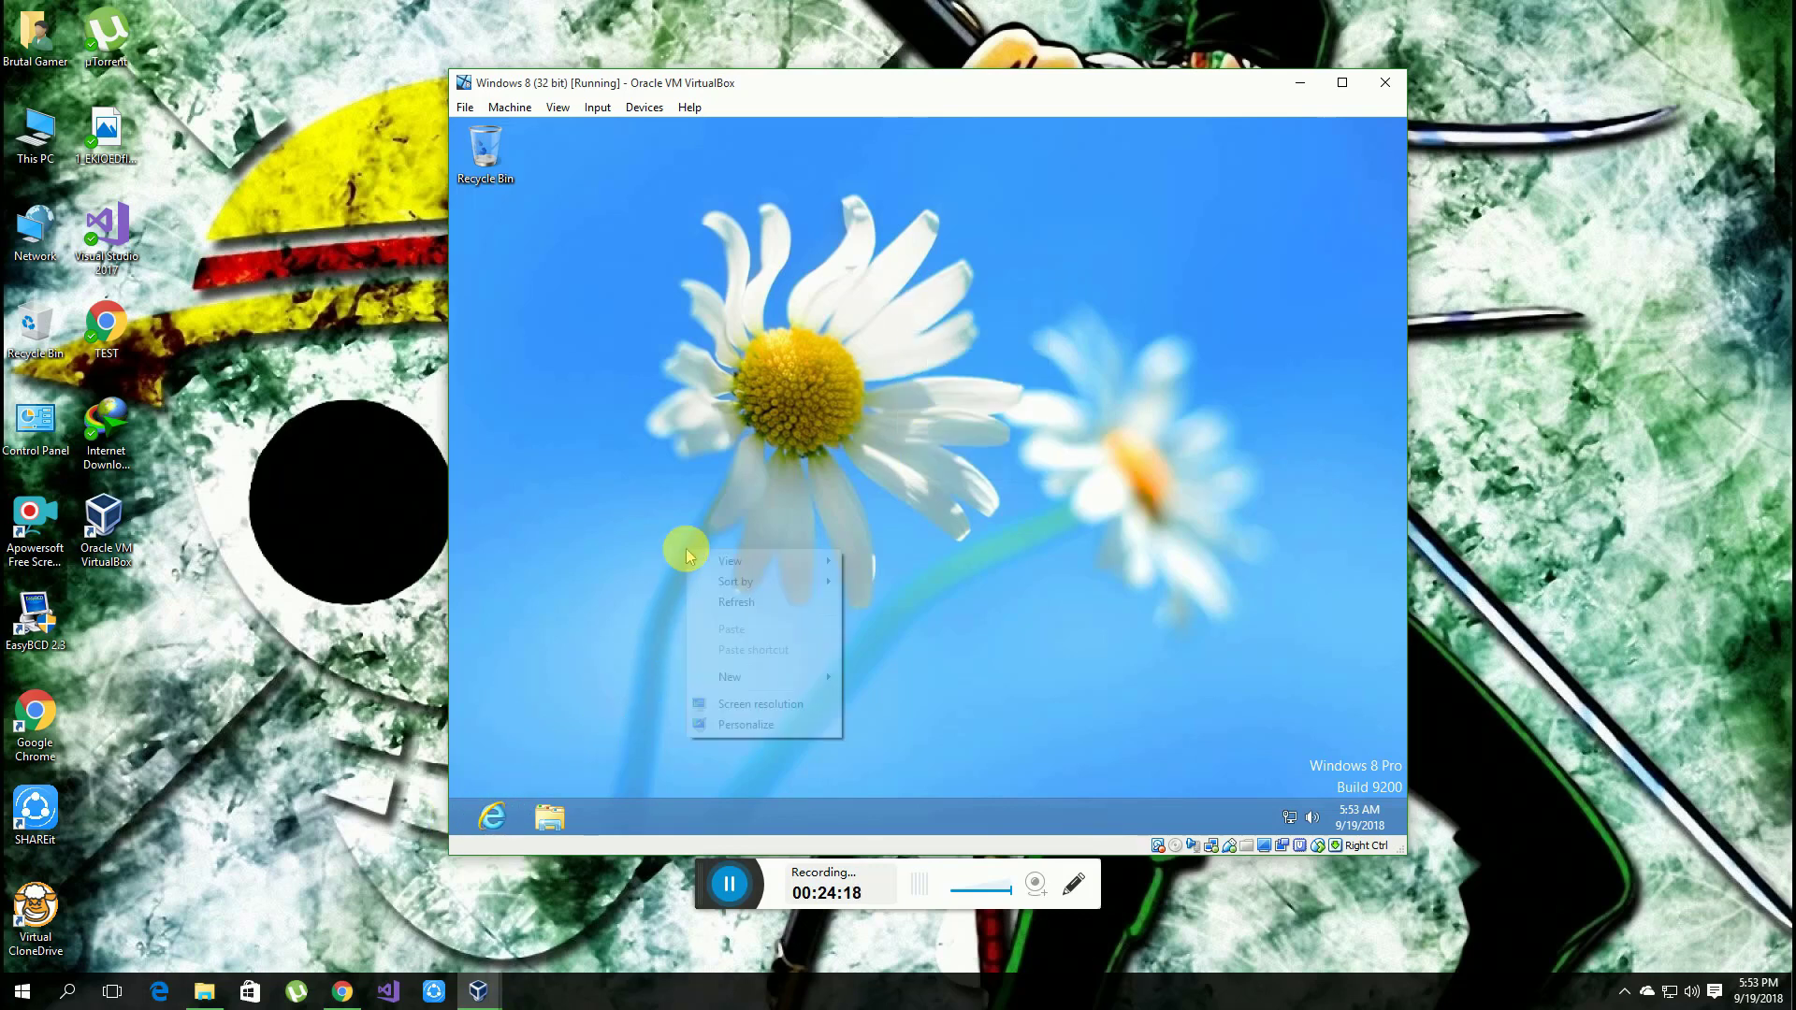
left_click(757, 706)
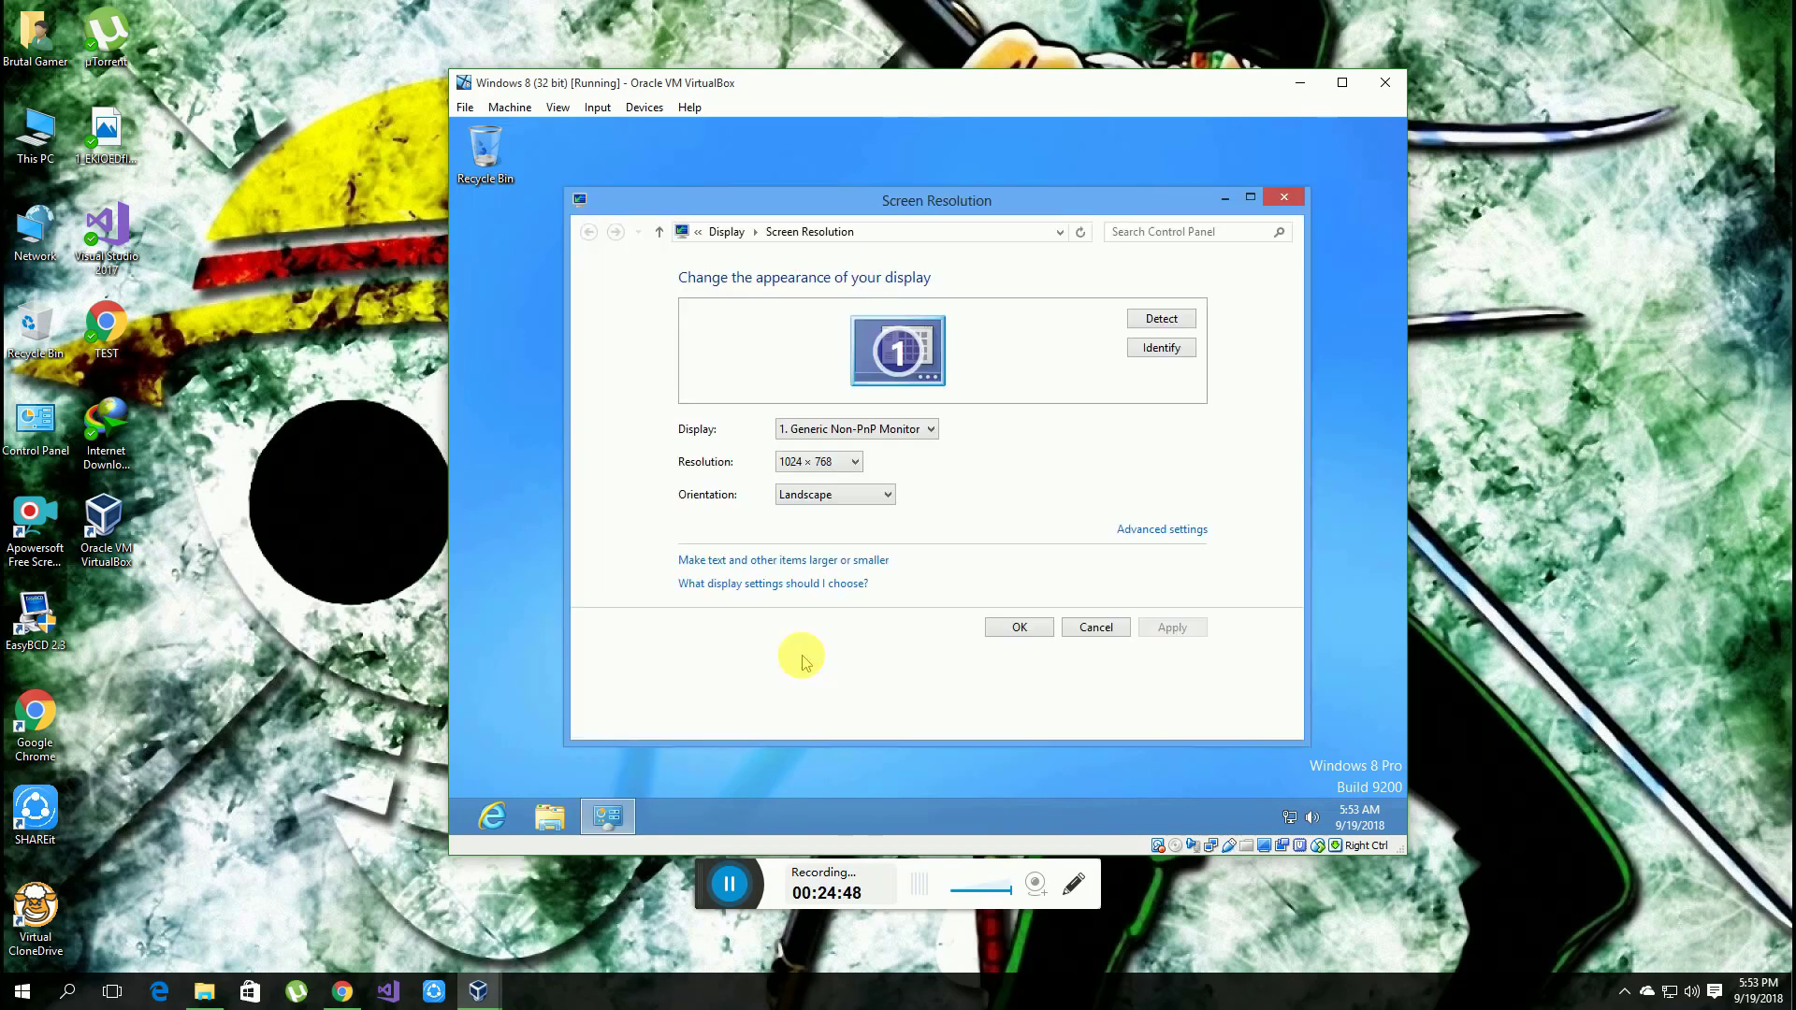
left_click(790, 463)
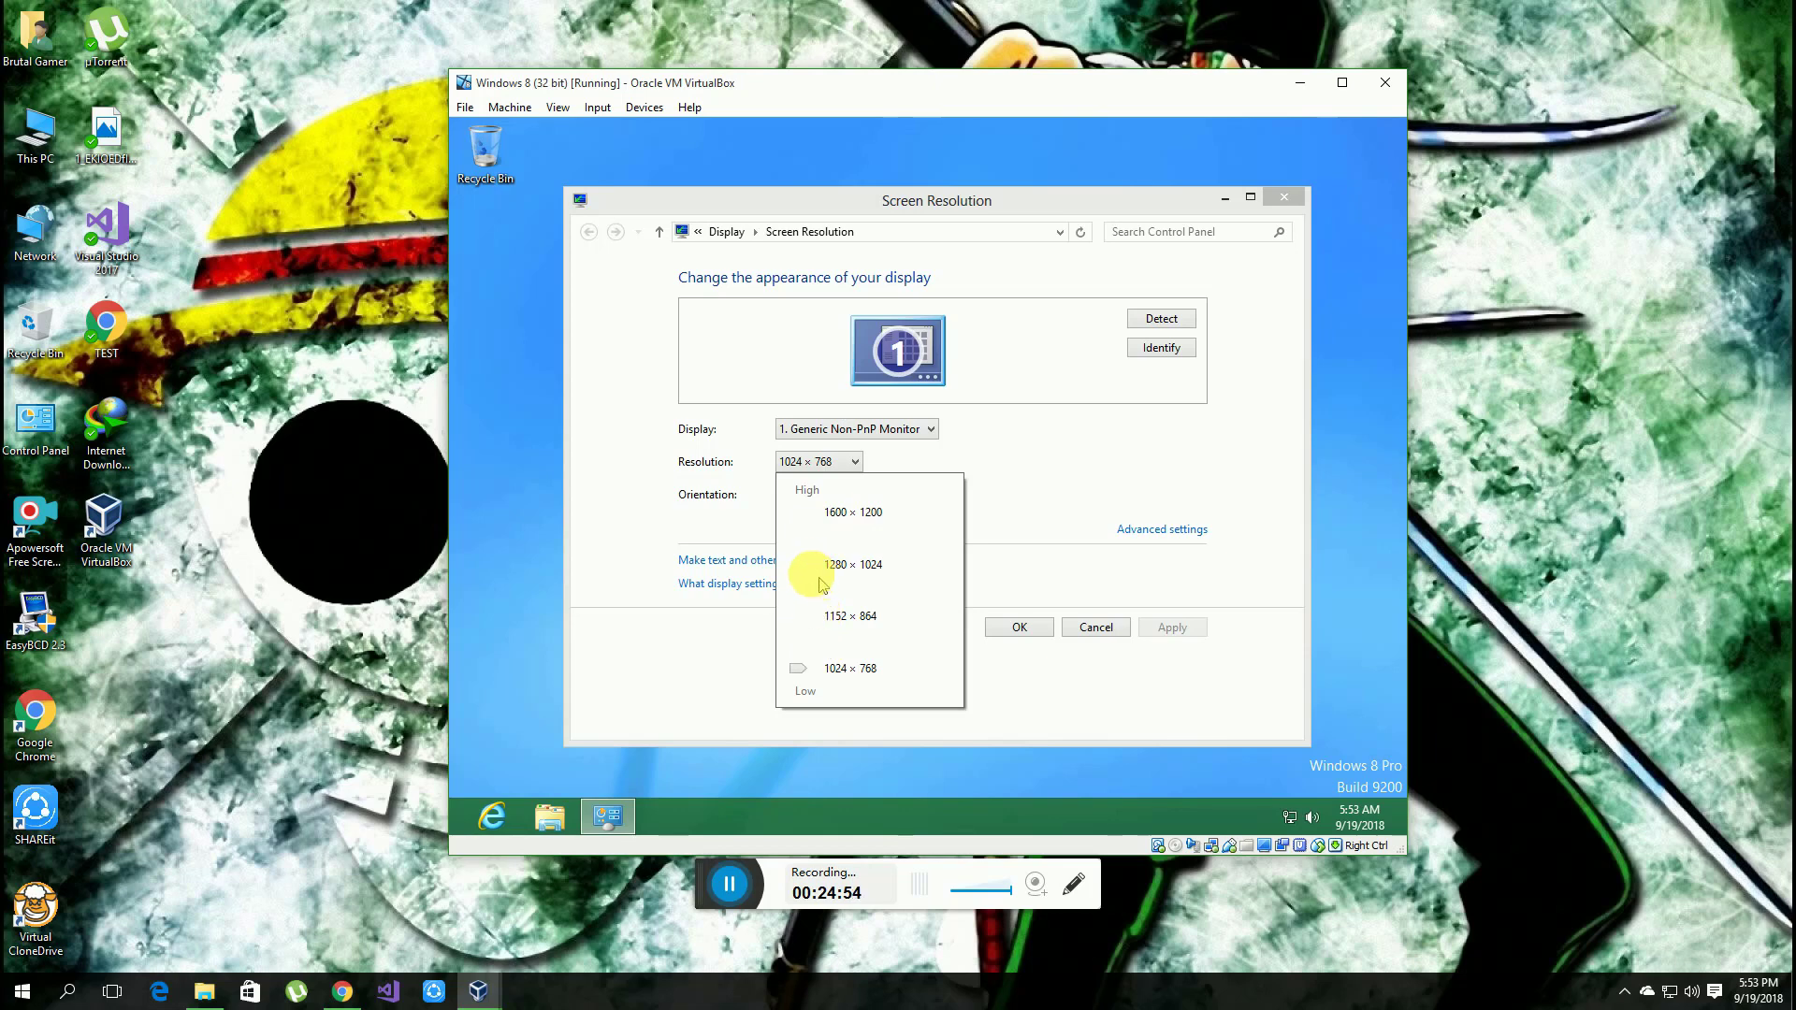
left_click(800, 639)
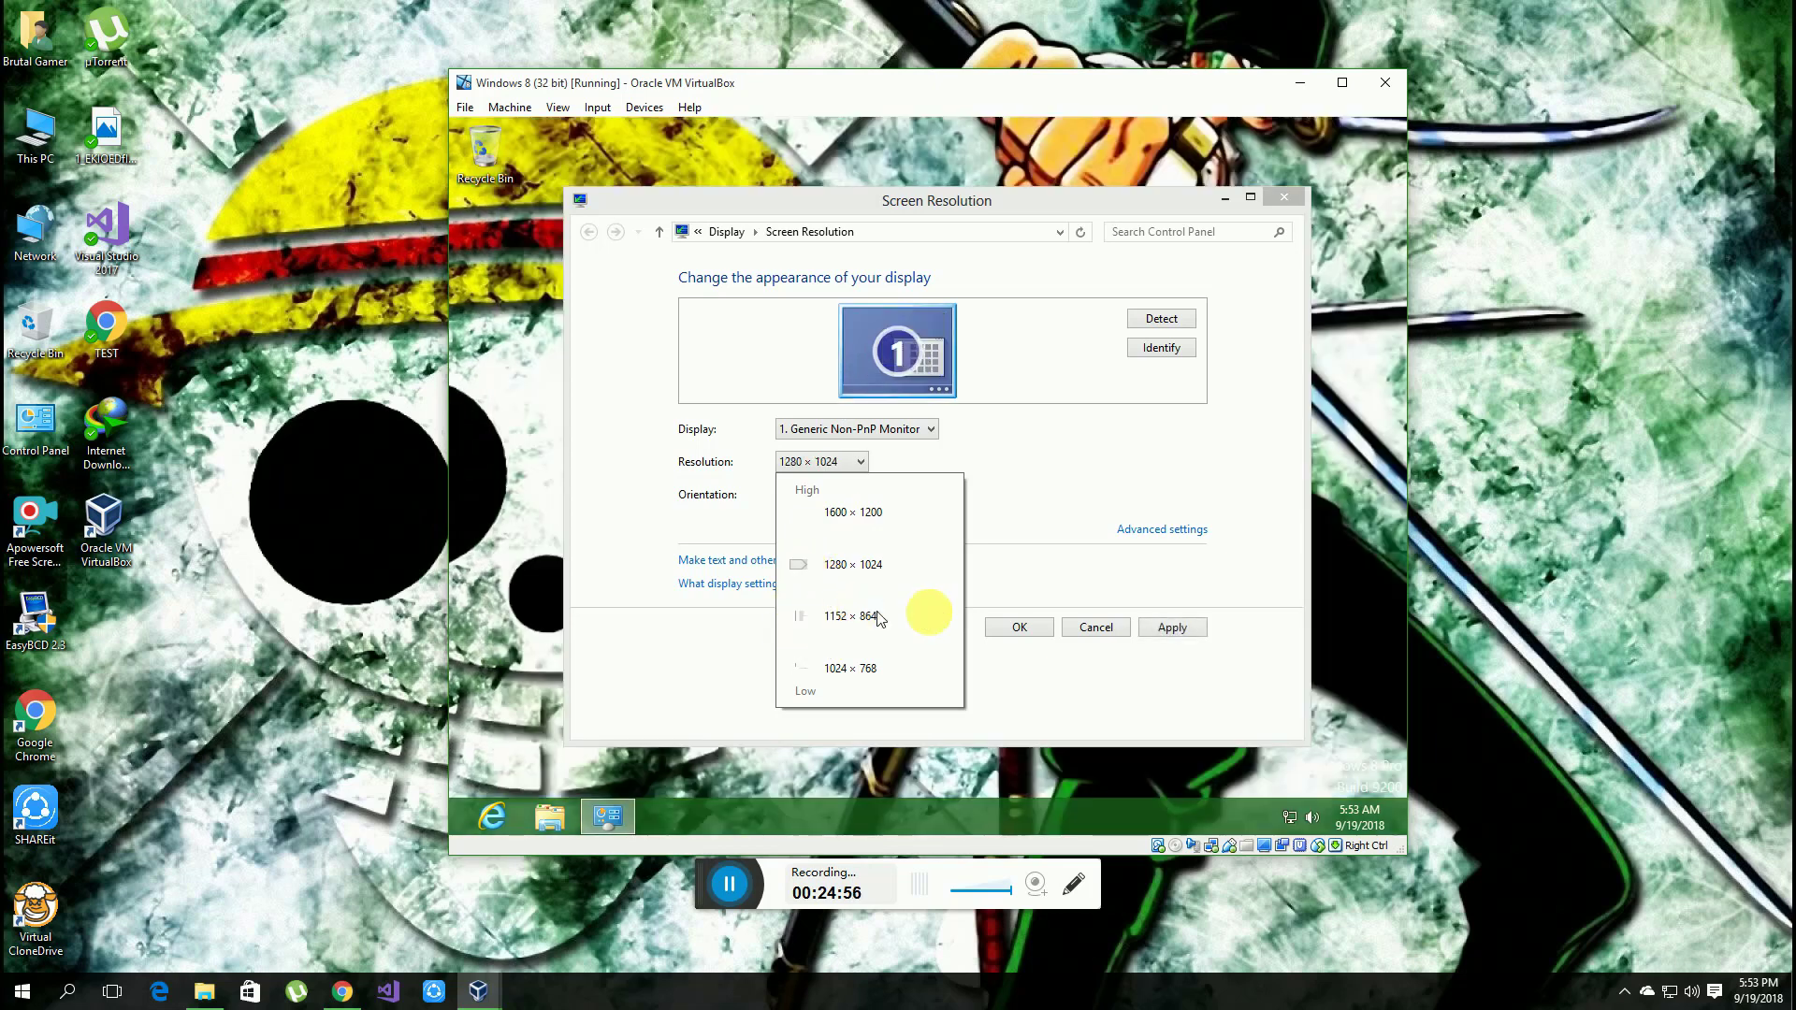
left_click(1160, 627)
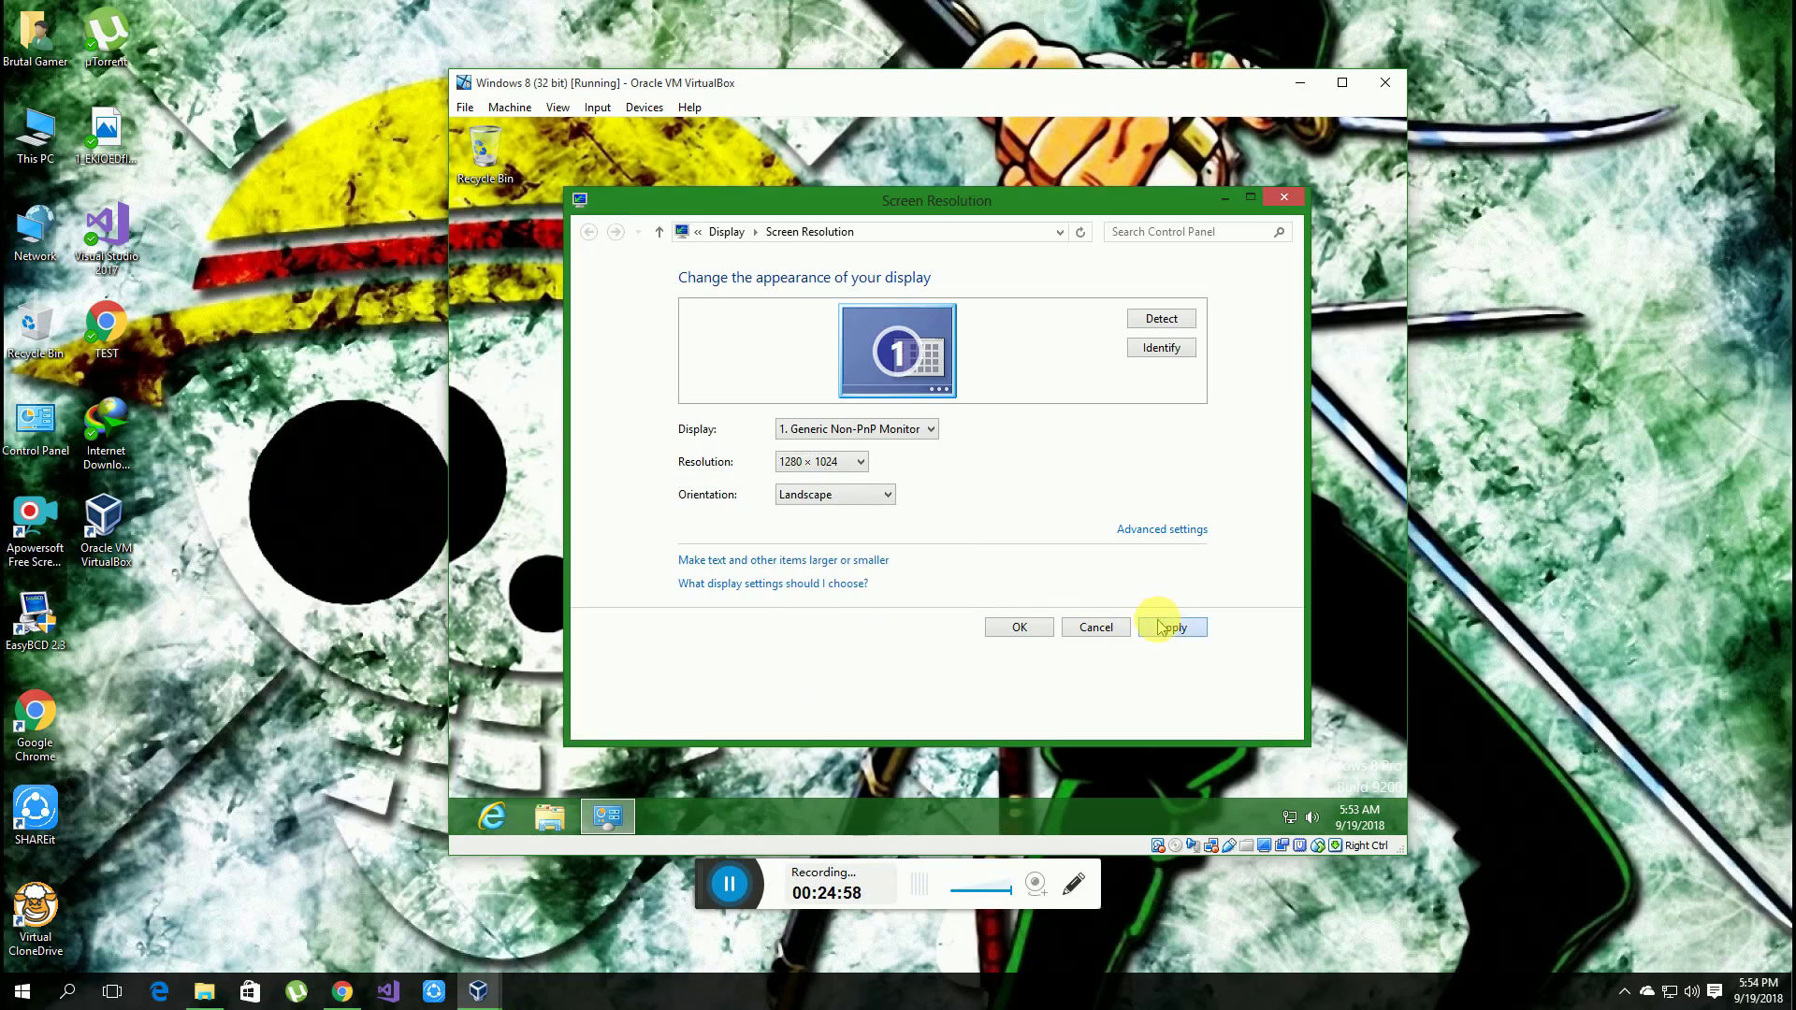
left_click(1138, 628)
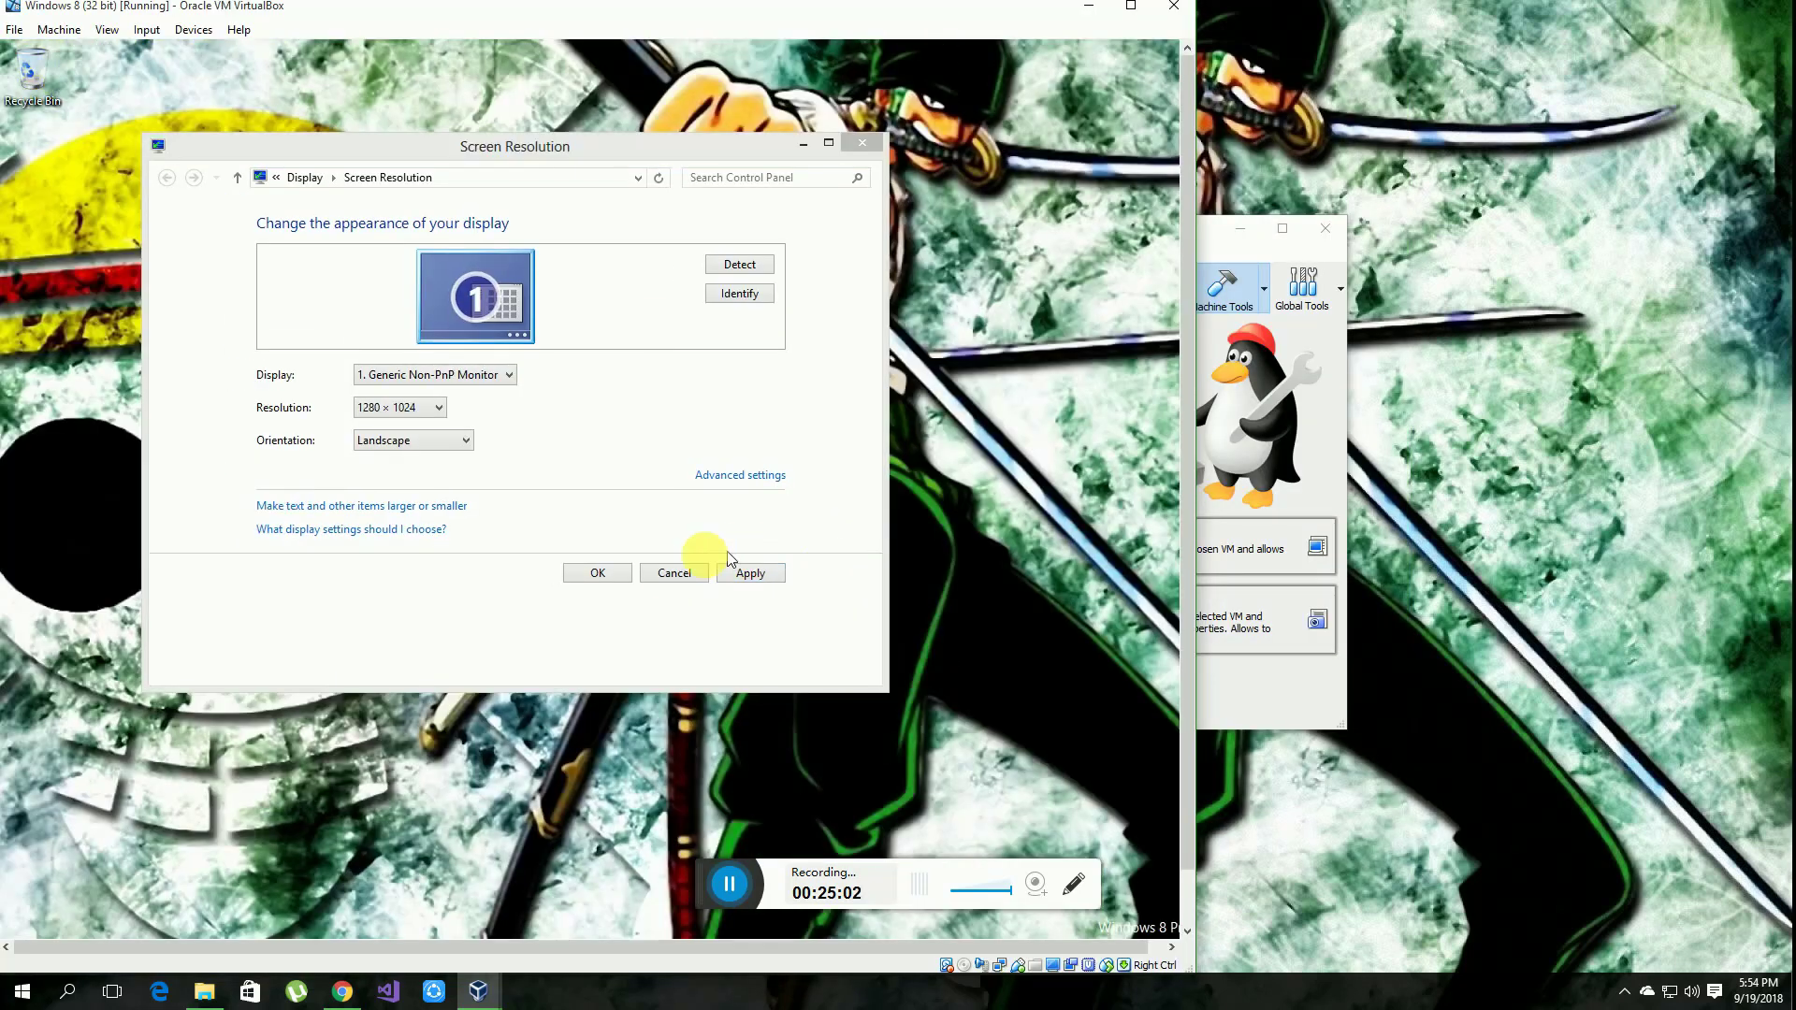
left_click(548, 407)
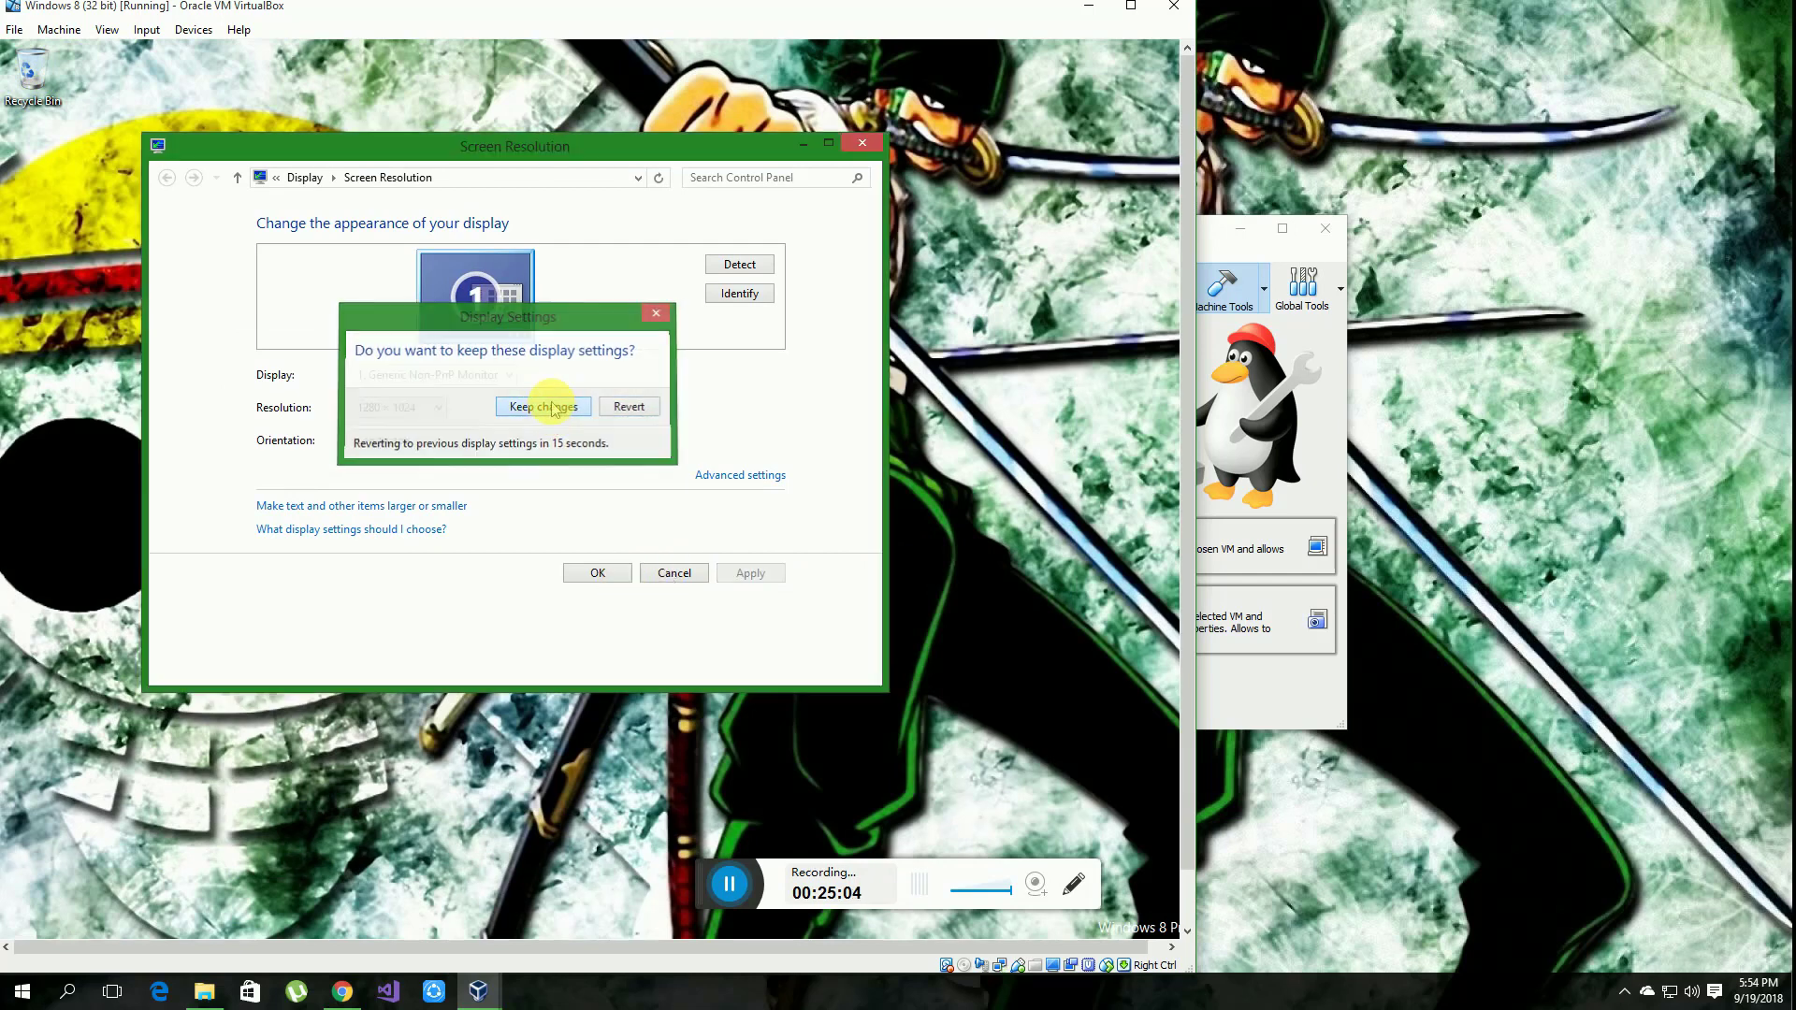
key("Return")
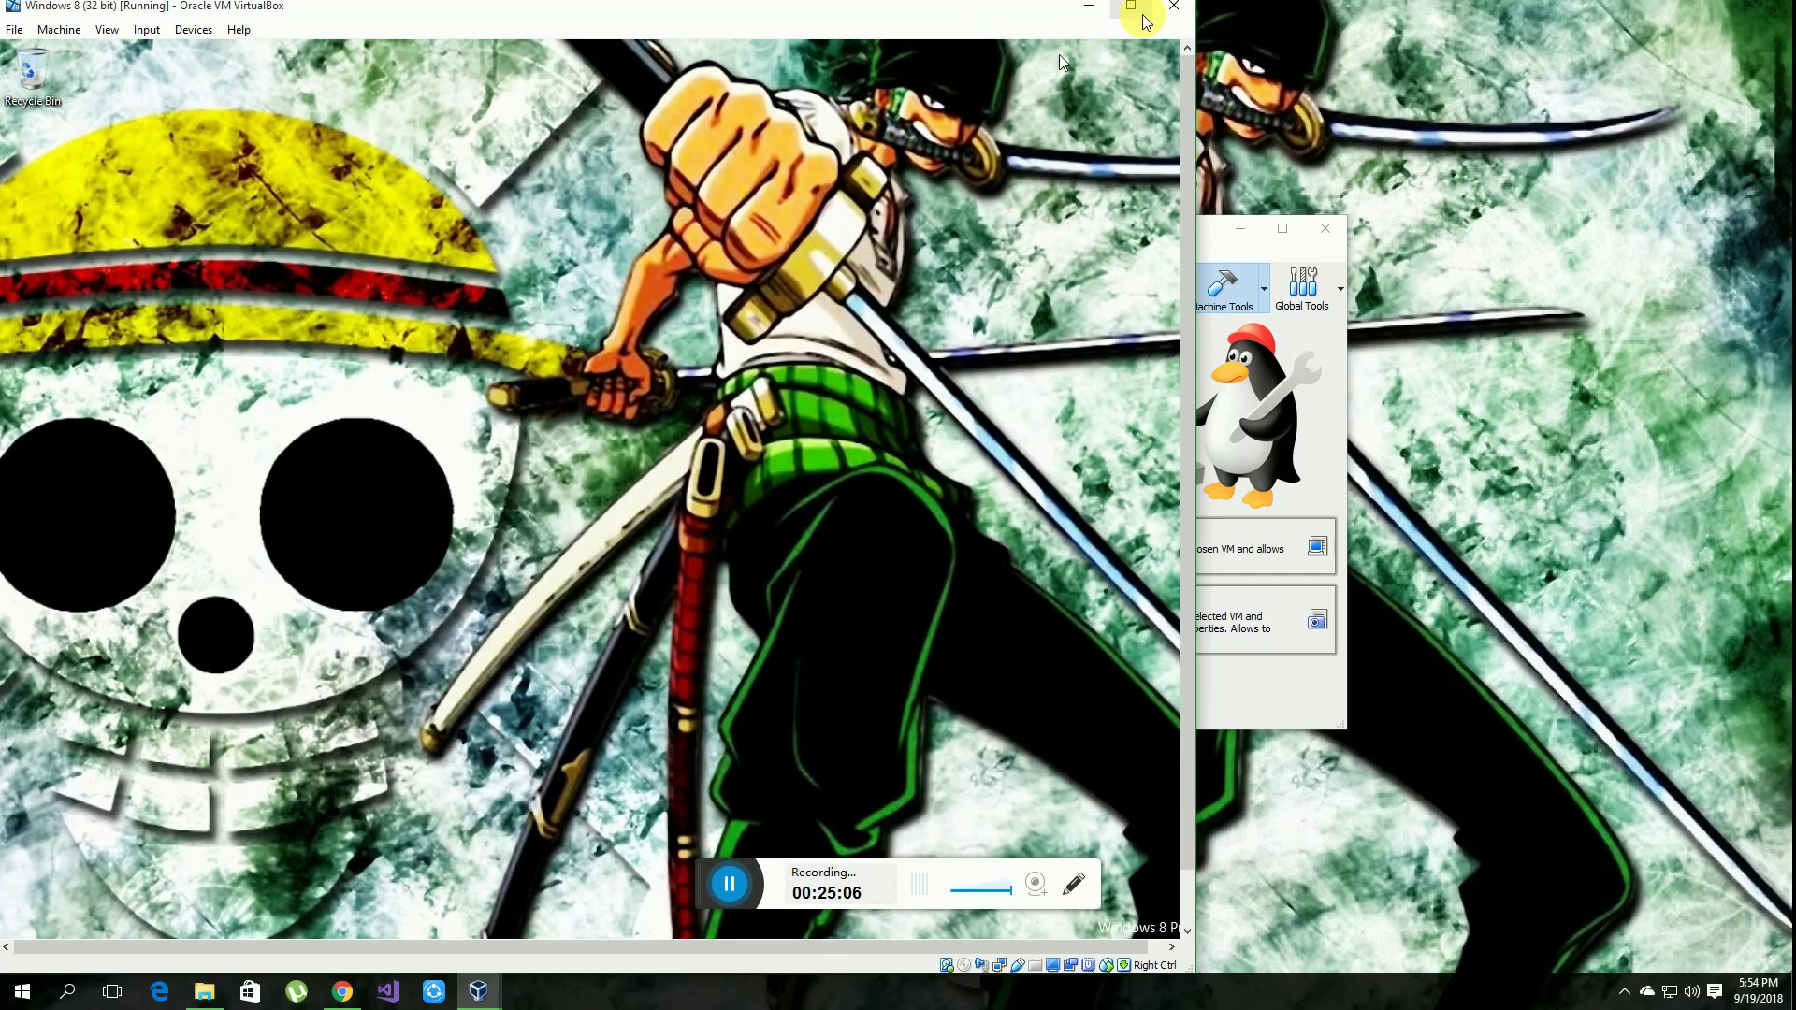
left_click(1131, 6)
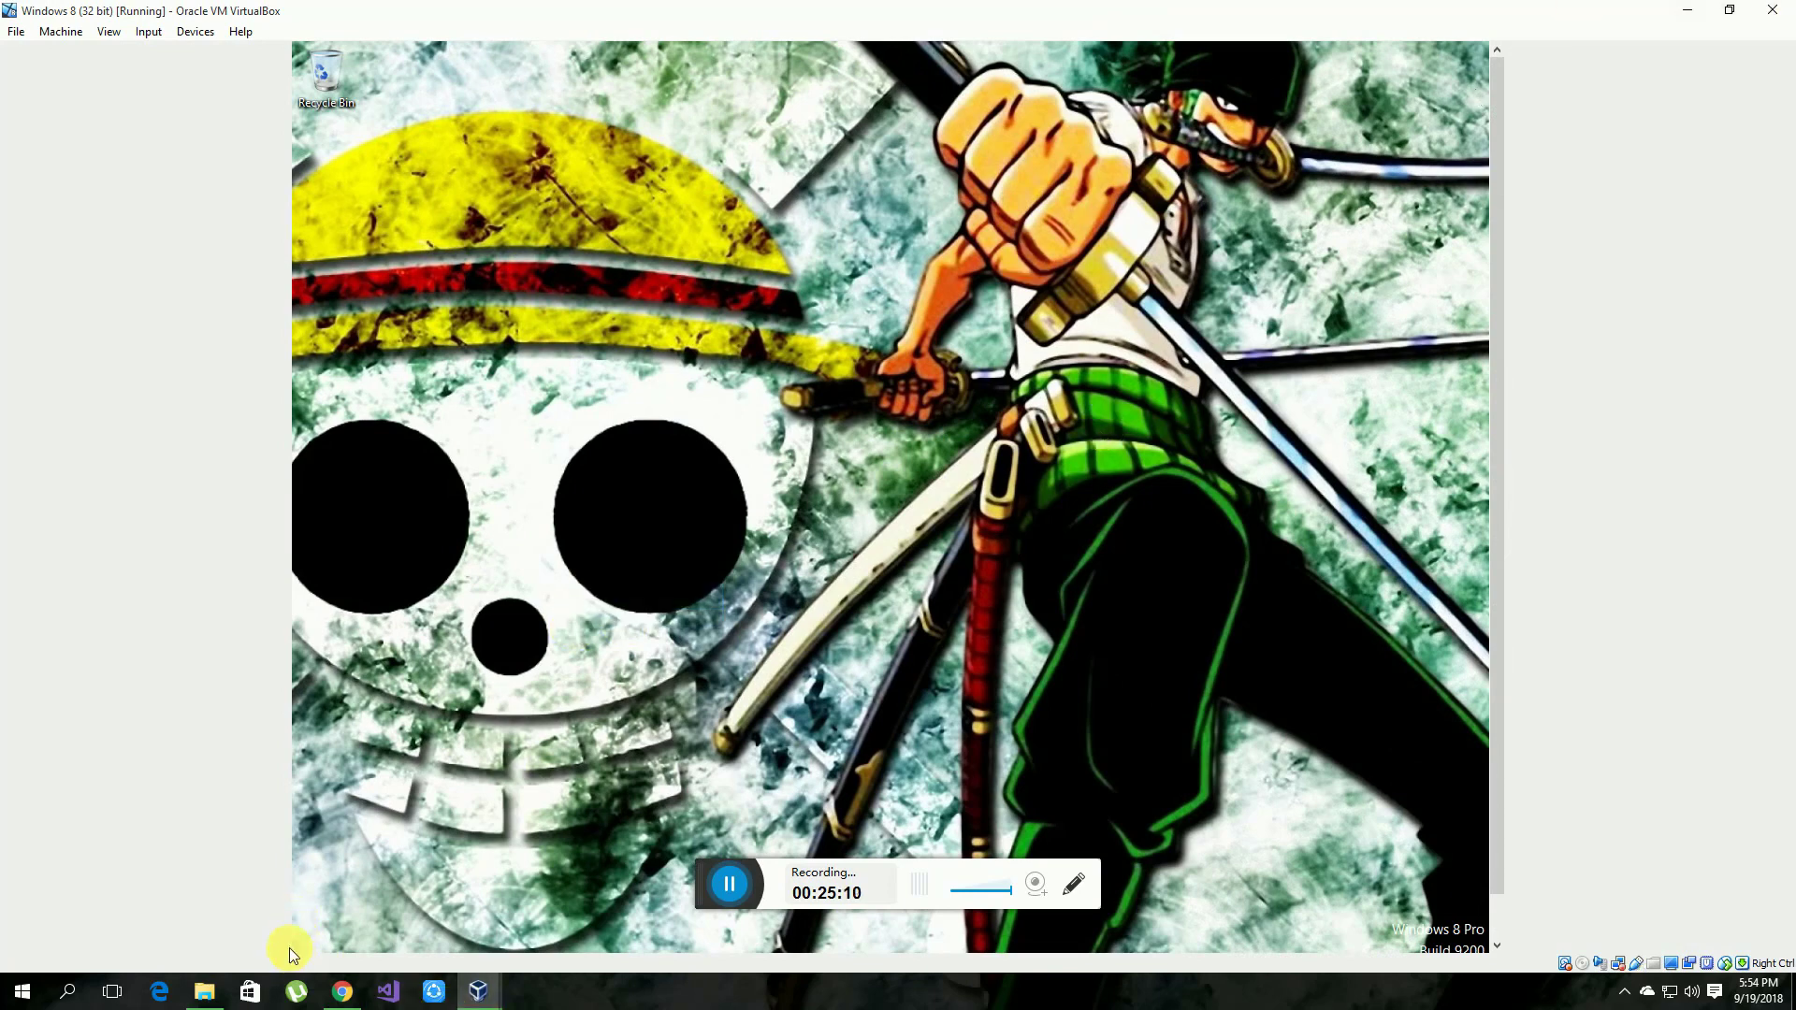
right_click(650, 679)
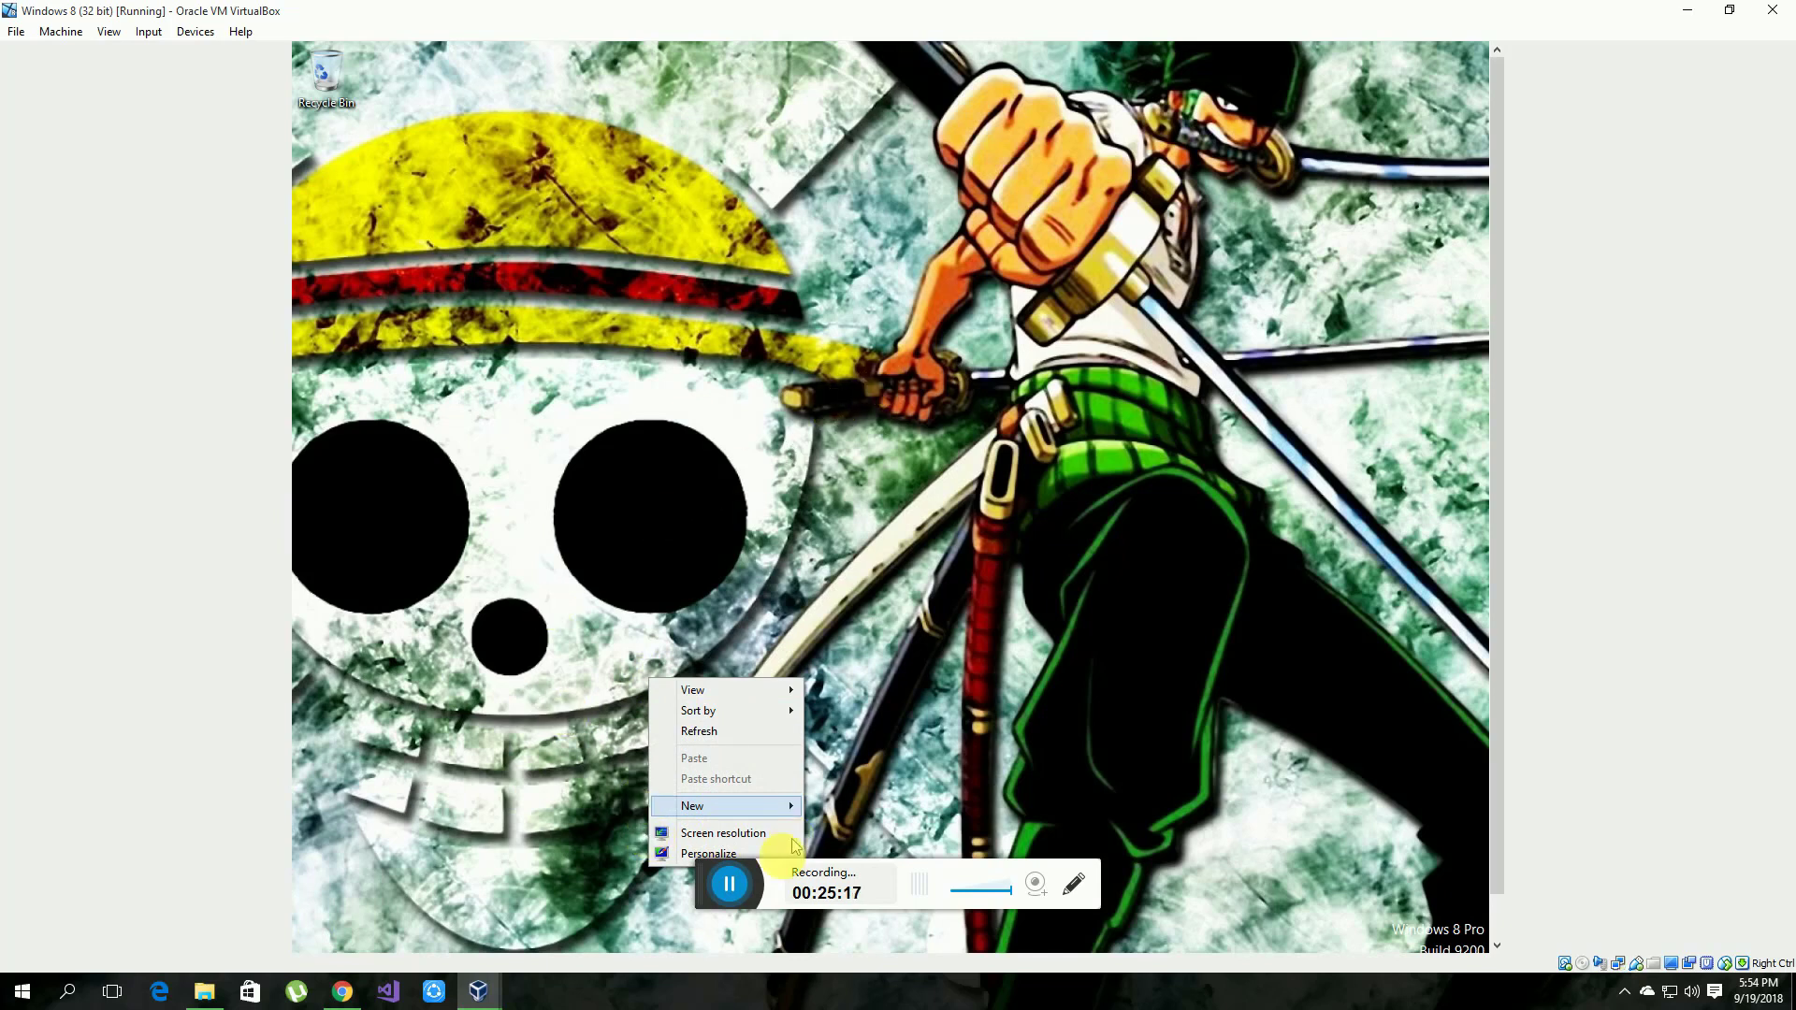
left_click(740, 877)
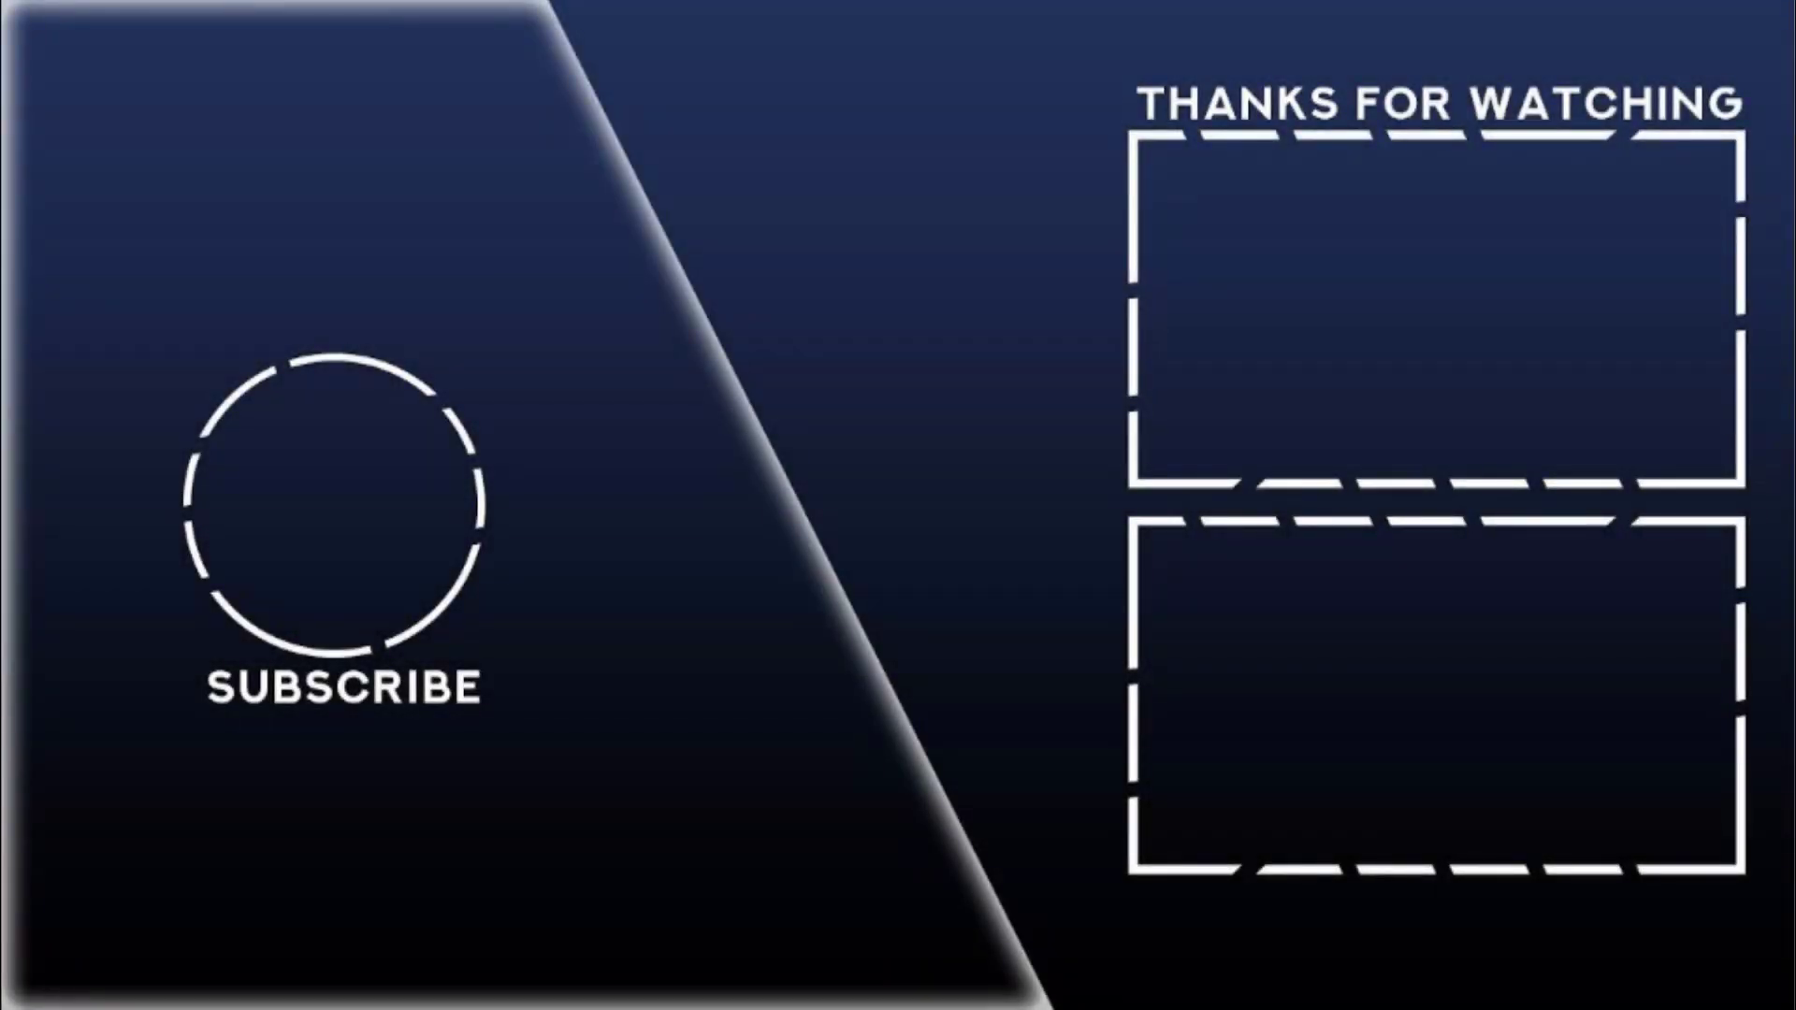